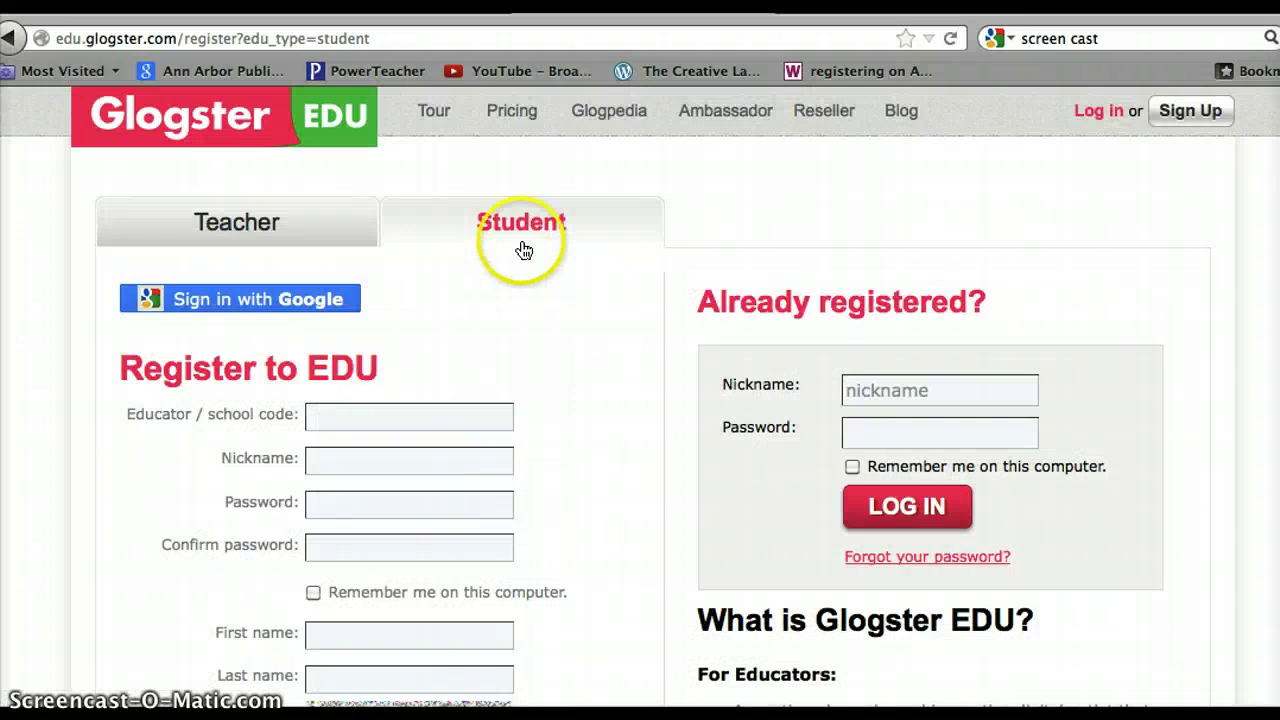
Step: Enter the teacher's school code, pick a suggested nickname, and set and confirm the password
{"action": "scroll", "coordinate": [523, 249], "scroll_direction": "down", "scroll_amount": 5}
{"action": "left_click", "coordinate": [419, 162]}
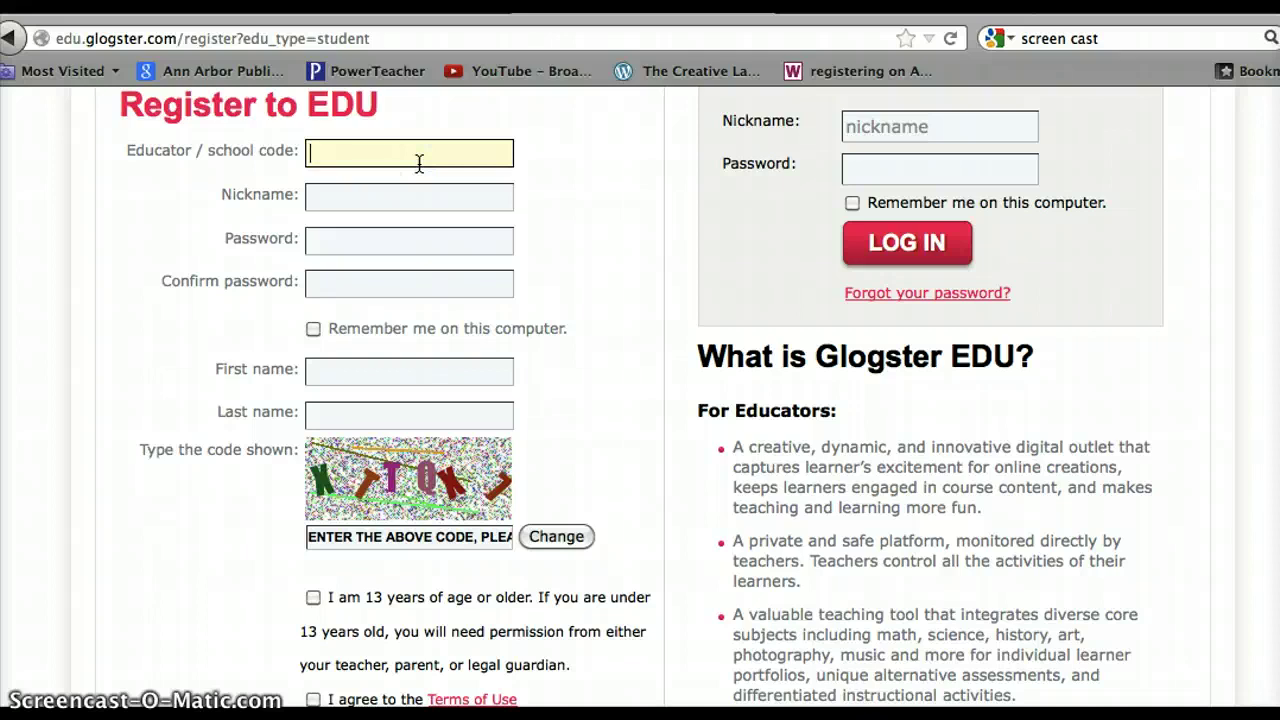
{"action": "type", "text": "6"}
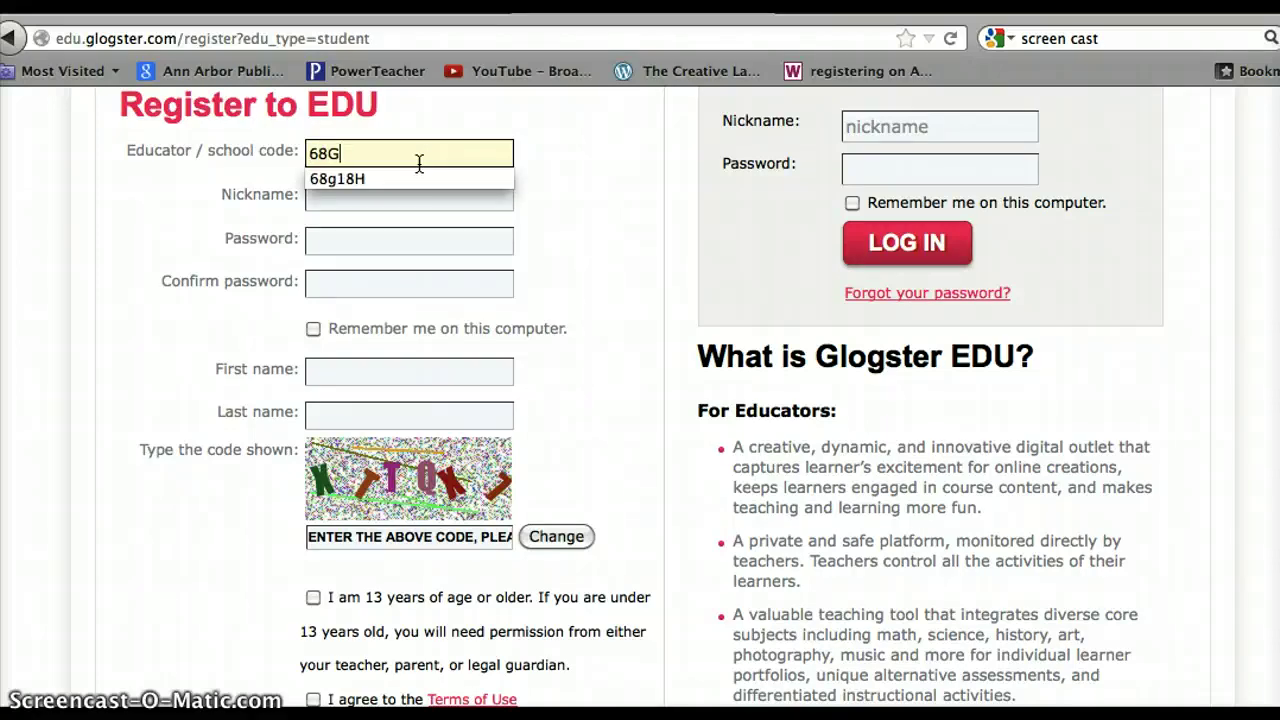
{"action": "type", "text": "8G"}
{"action": "key", "text": "Down"}
{"action": "key", "text": "Return"}
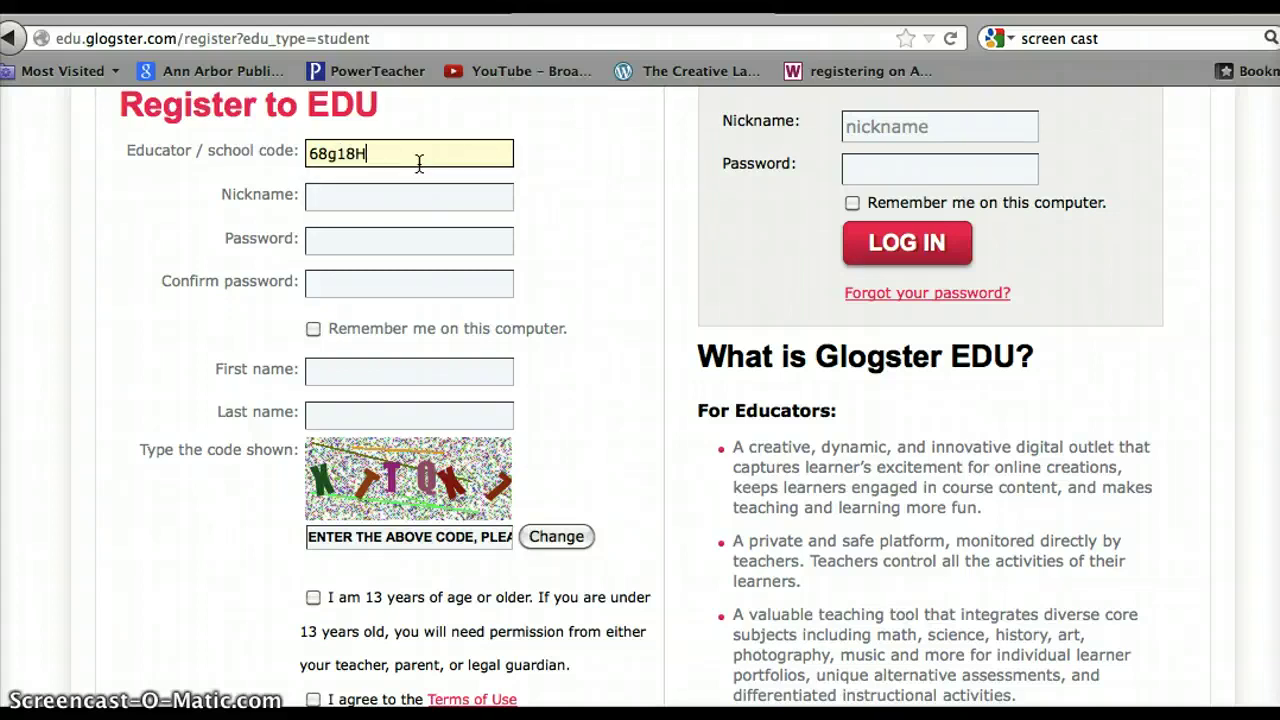
{"action": "key", "text": "Tab"}
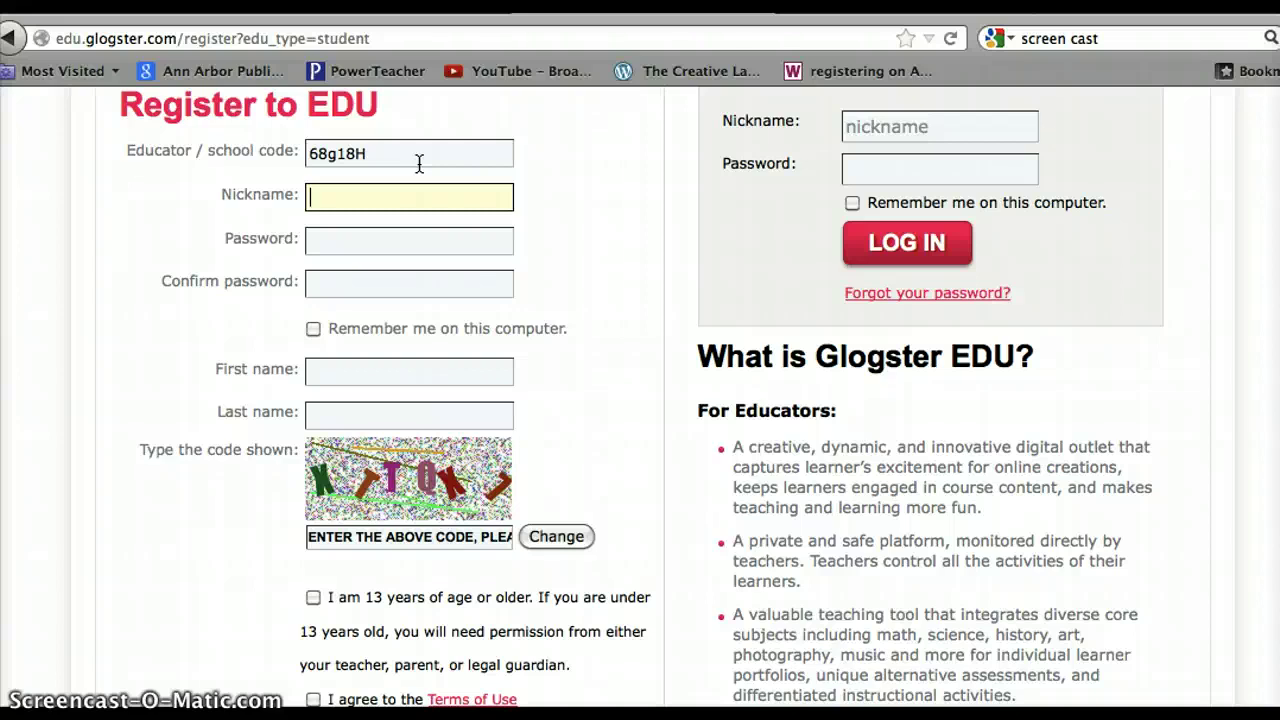
{"action": "type", "text": "IBRA"}
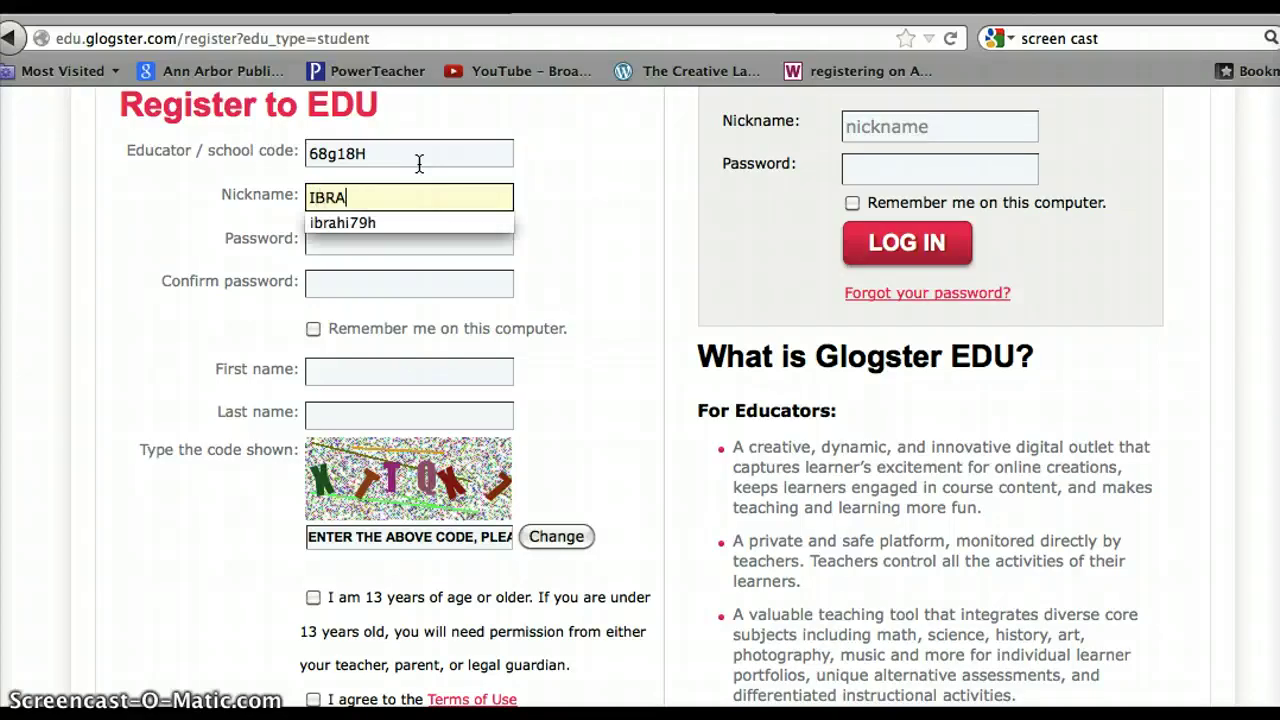
{"action": "type", "text": "HI79H"}
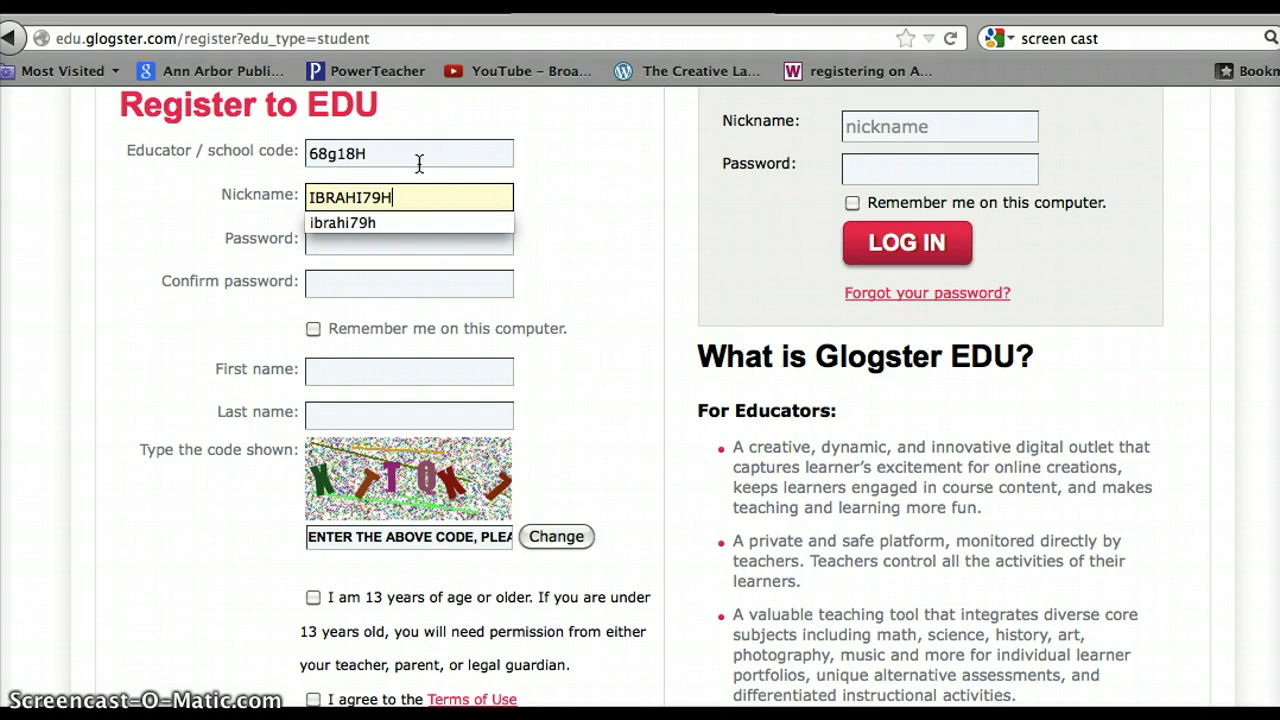
{"action": "key", "text": "Down"}
{"action": "key", "text": "Tab"}
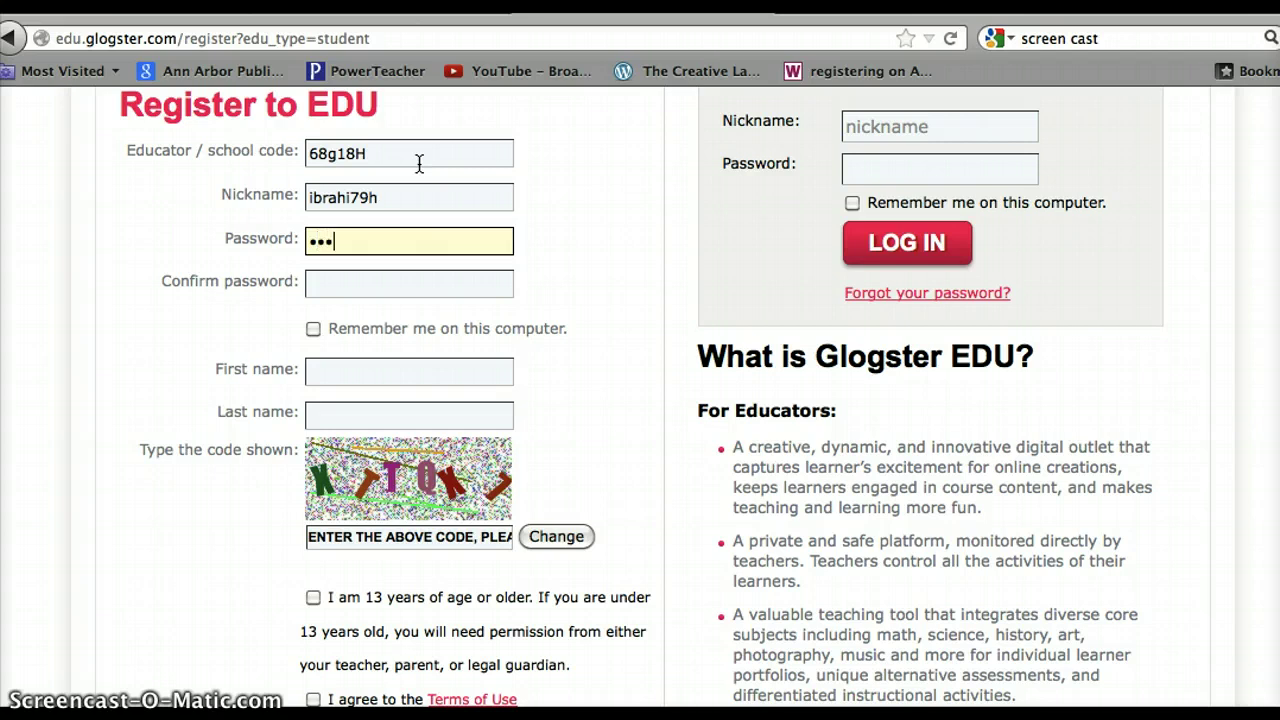
{"action": "type", "text": "•"}
{"action": "key", "text": "Tab"}
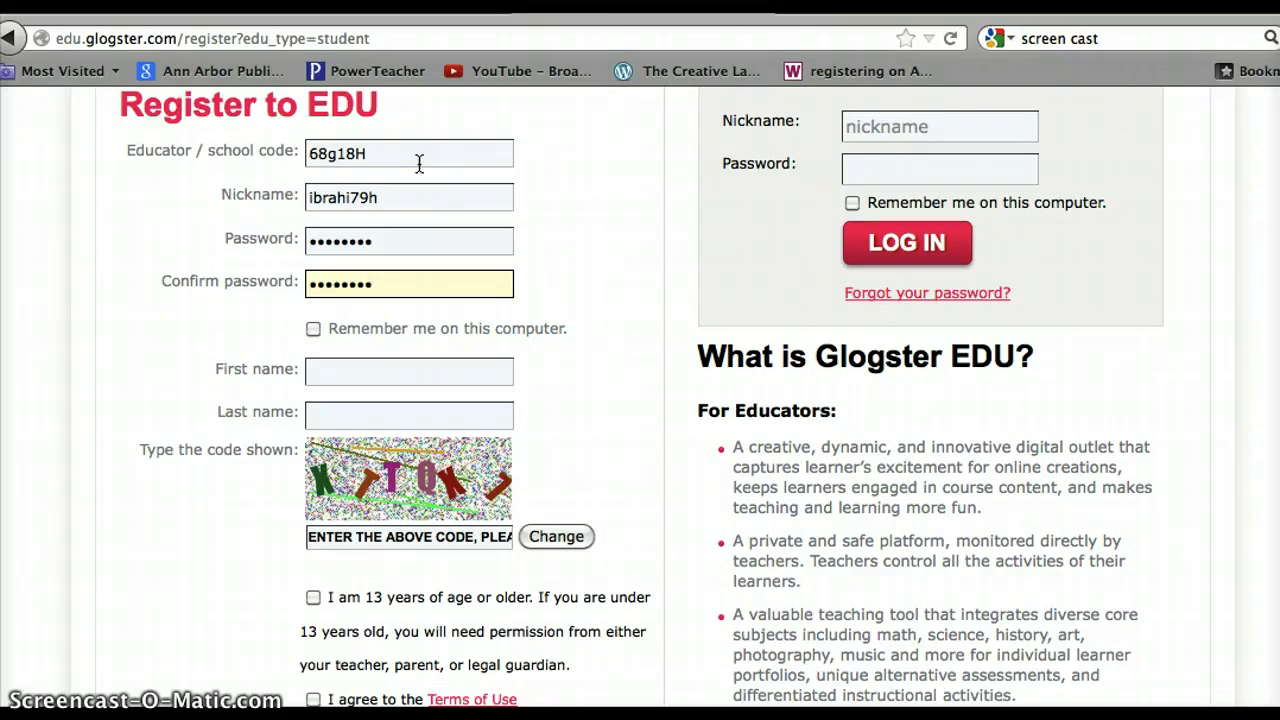
{"action": "key", "text": "Tab"}
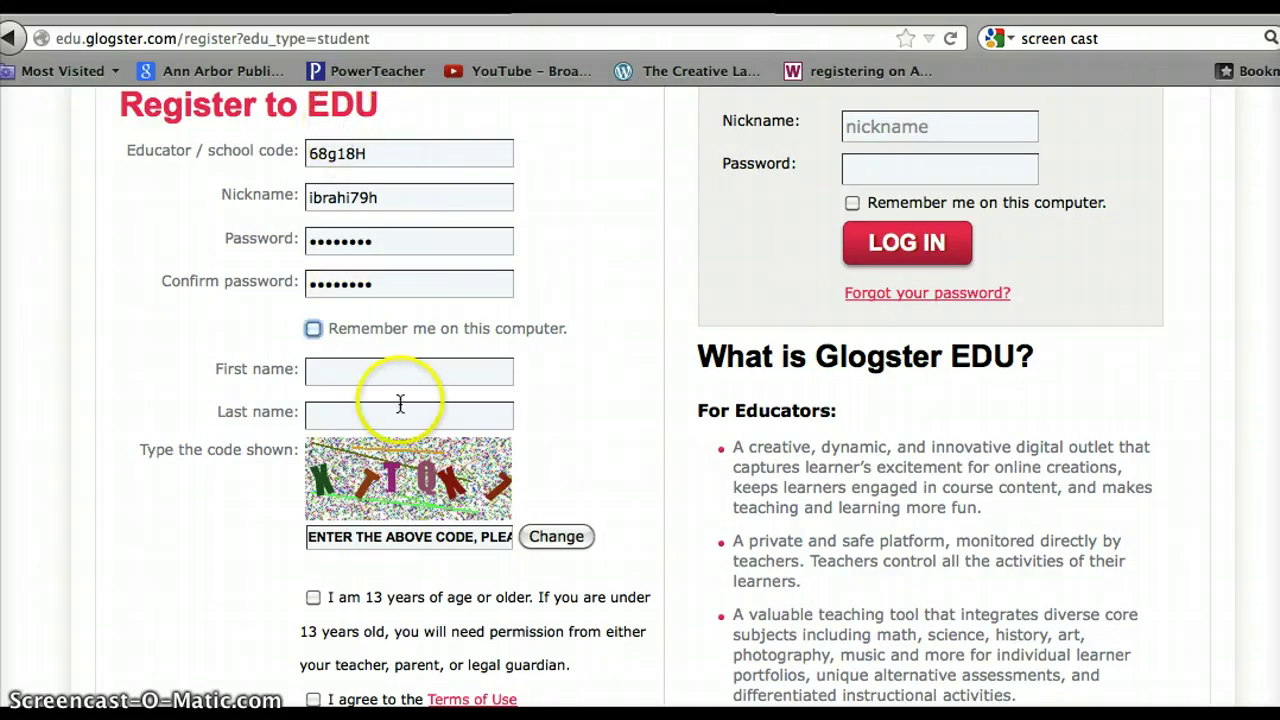
Step: Fill in the student's first and last name and the captcha code
{"action": "left_click", "coordinate": [382, 371]}
{"action": "type", "text": "ADAM"}
{"action": "key", "text": "Tab"}
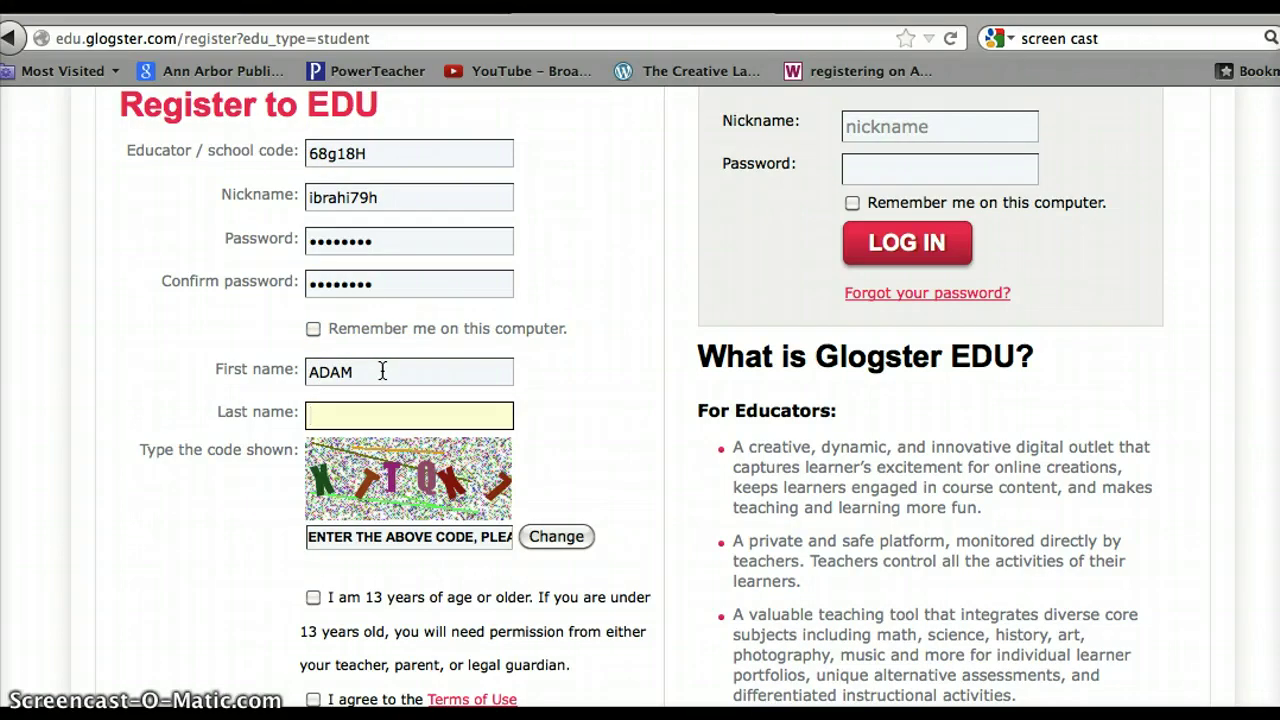
{"action": "type", "text": "Ibr"}
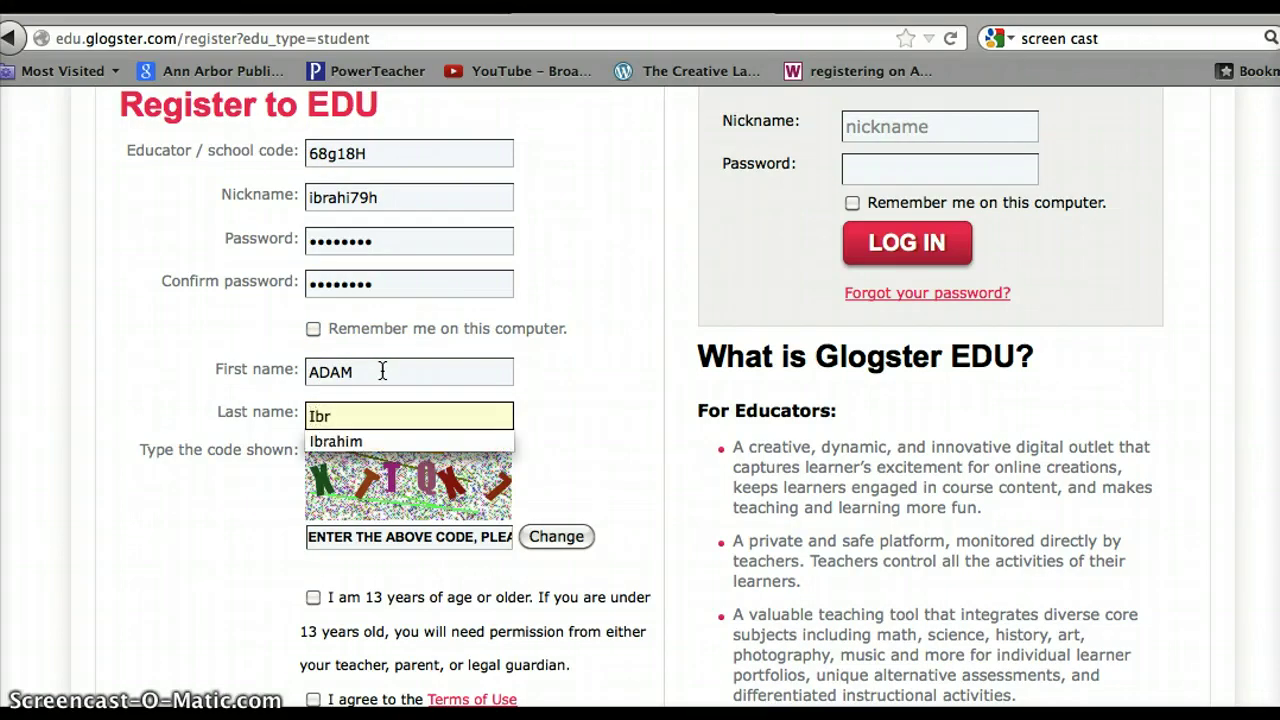
{"action": "key", "text": "Down"}
{"action": "key", "text": "Return"}
{"action": "key", "text": "Tab"}
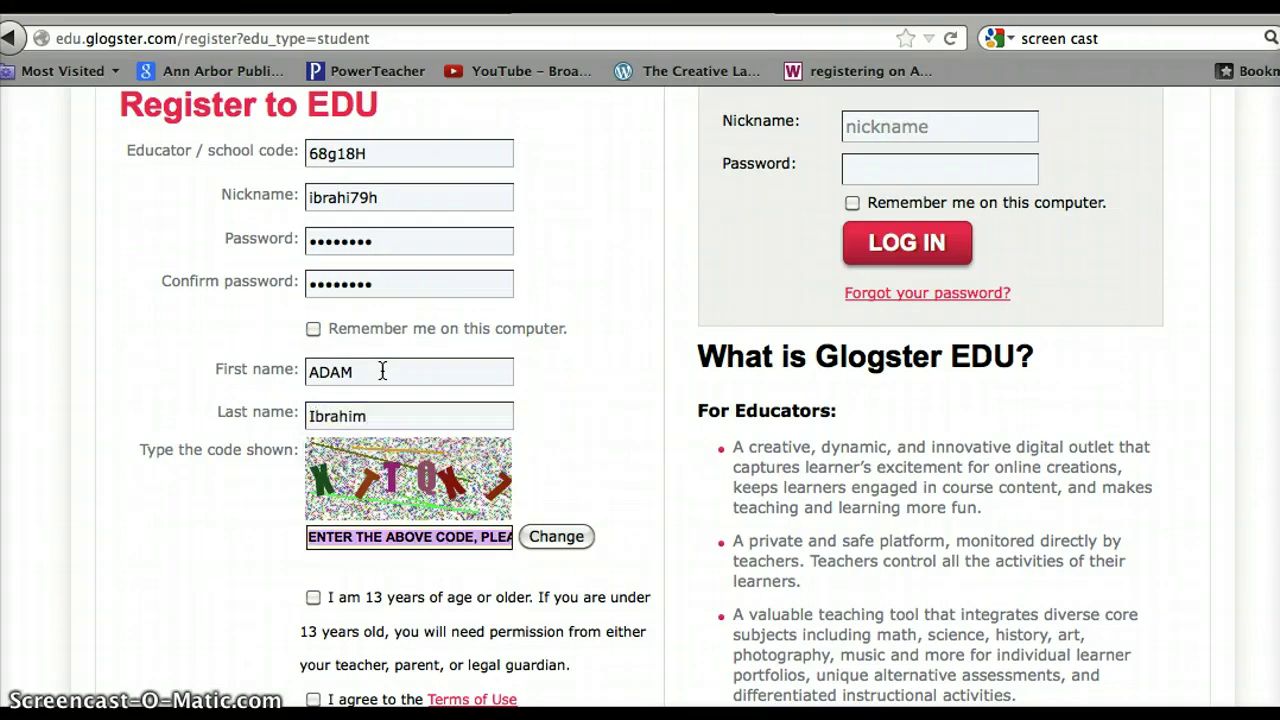
{"action": "type", "text": "XTT"}
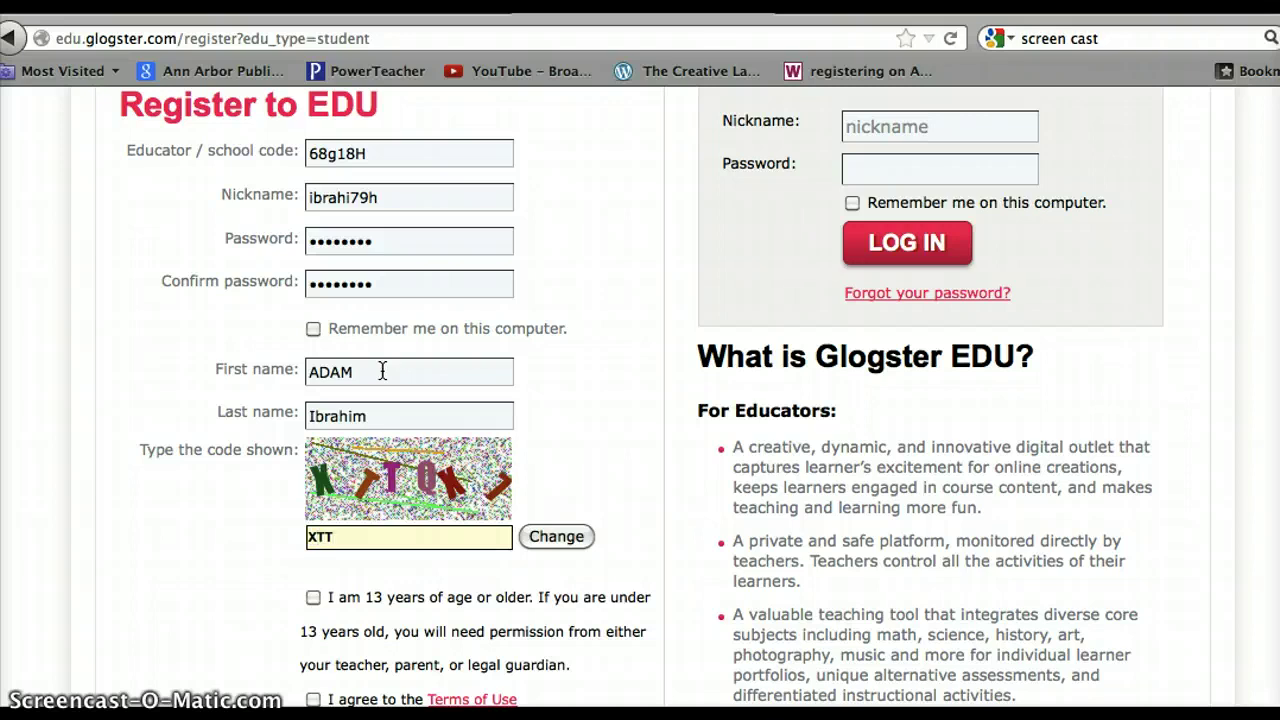
{"action": "type", "text": "QX7"}
Step: Confirm age 13 or older, agree to the Terms of Use, and submit the registration
{"action": "scroll", "coordinate": [580, 418], "scroll_direction": "down", "scroll_amount": 3}
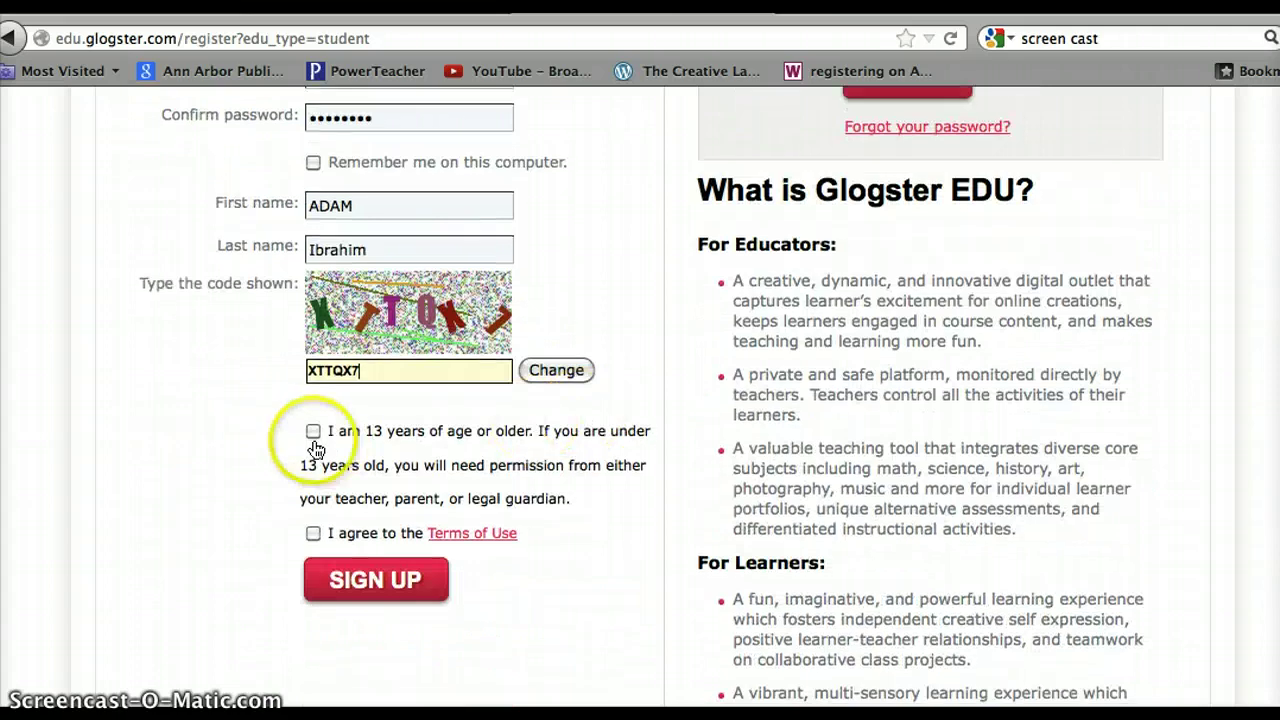
{"action": "left_click", "coordinate": [313, 432]}
{"action": "left_click", "coordinate": [313, 533]}
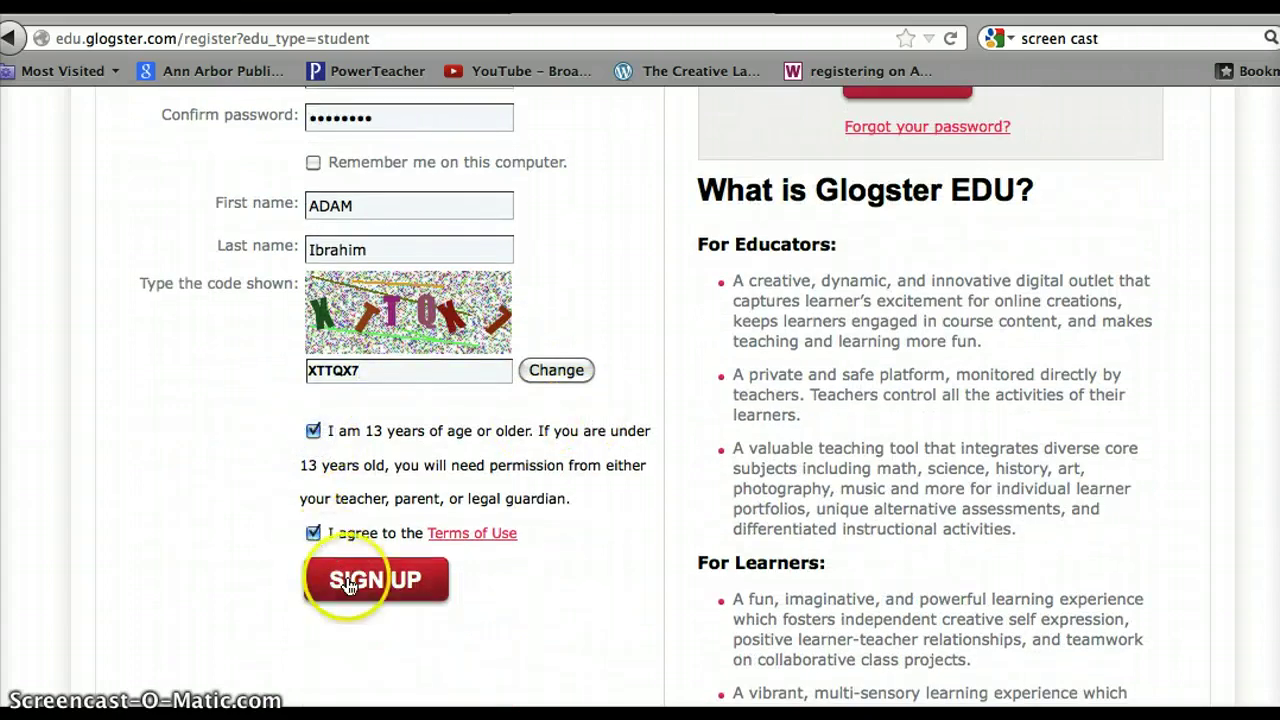
{"action": "left_click", "coordinate": [349, 586]}
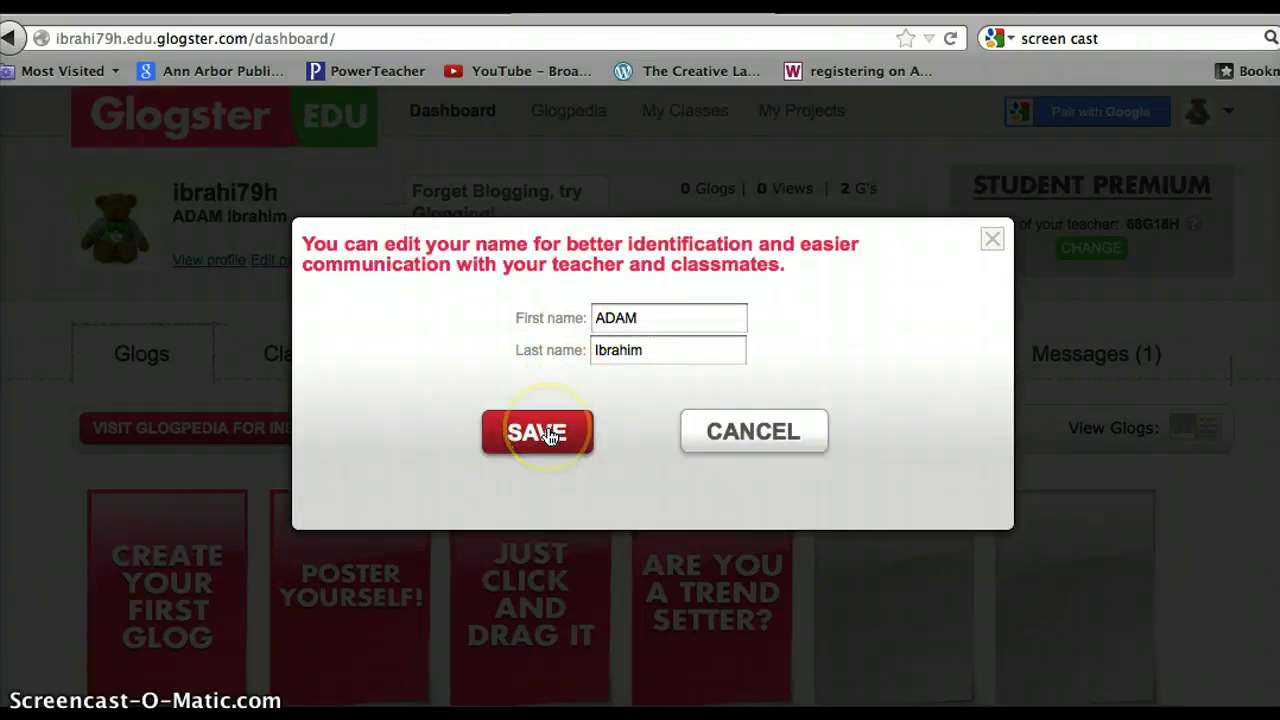
Step: Save the student's first and last name in the dashboard's name-edit prompt
{"action": "left_click", "coordinate": [548, 436]}
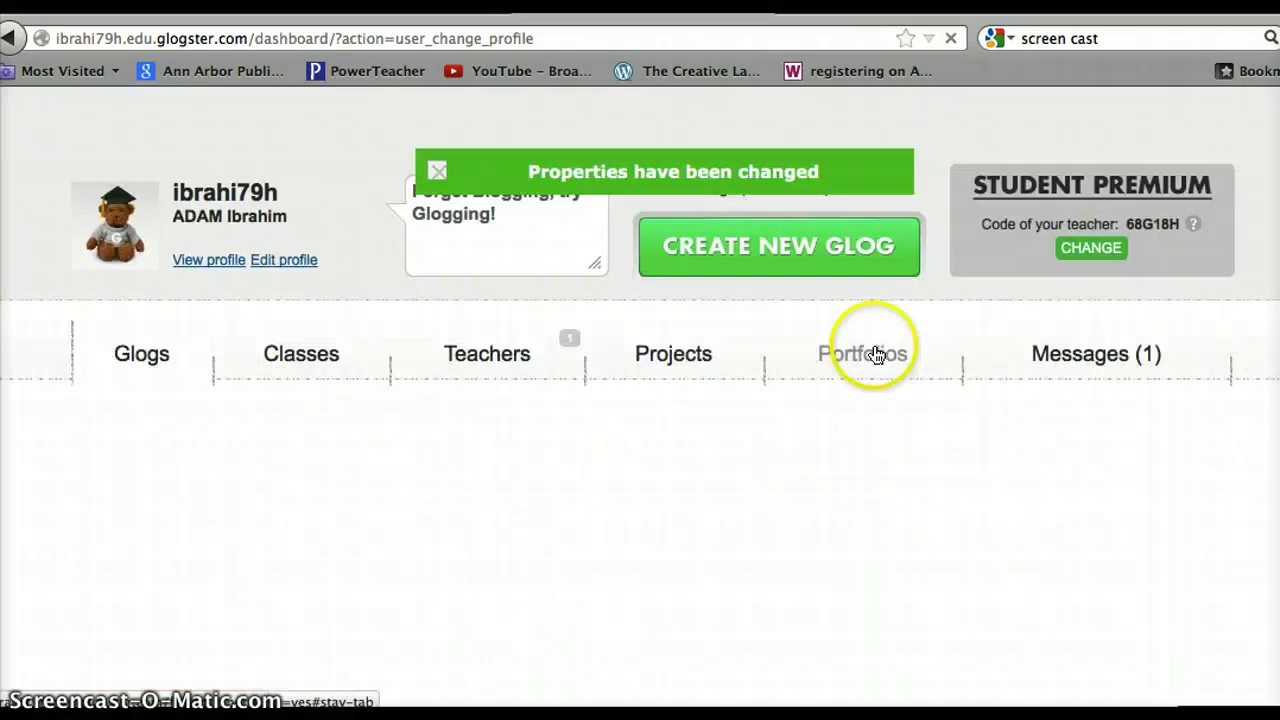
{"action": "scroll", "coordinate": [300, 429], "scroll_direction": "down", "scroll_amount": 1}
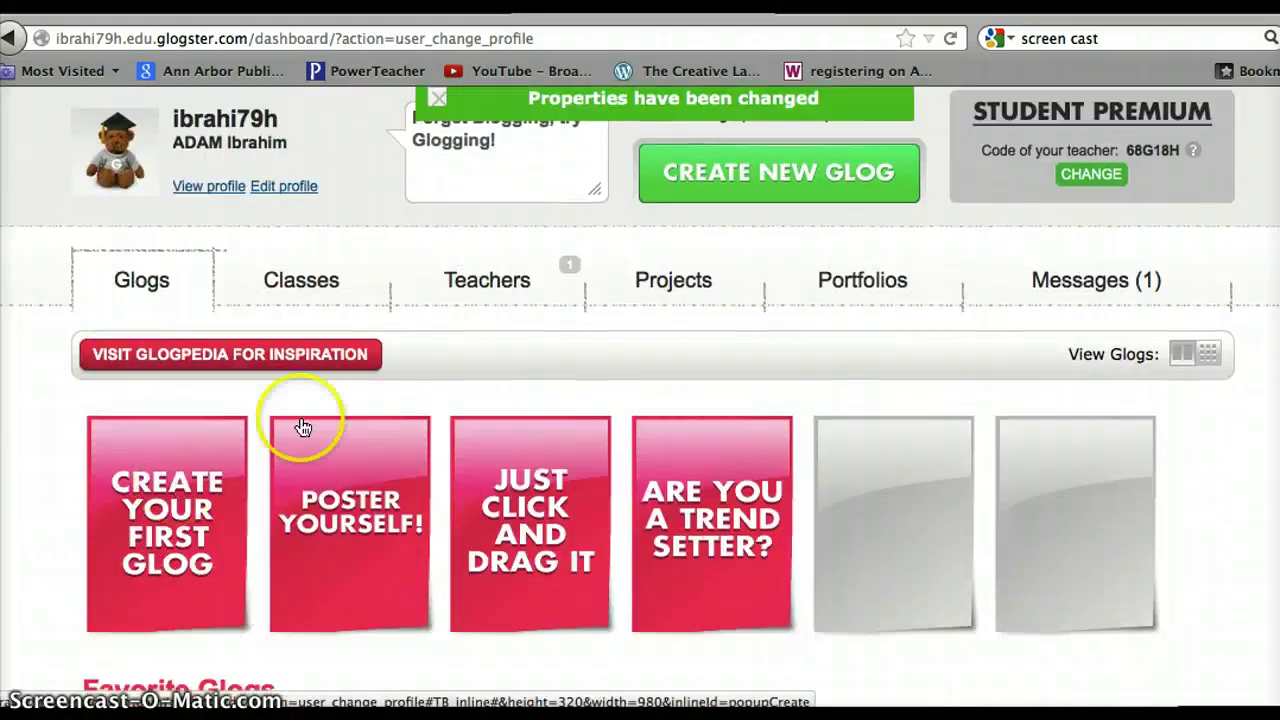
{"action": "scroll", "coordinate": [740, 357], "scroll_direction": "up", "scroll_amount": 1}
{"action": "left_click", "coordinate": [776, 263]}
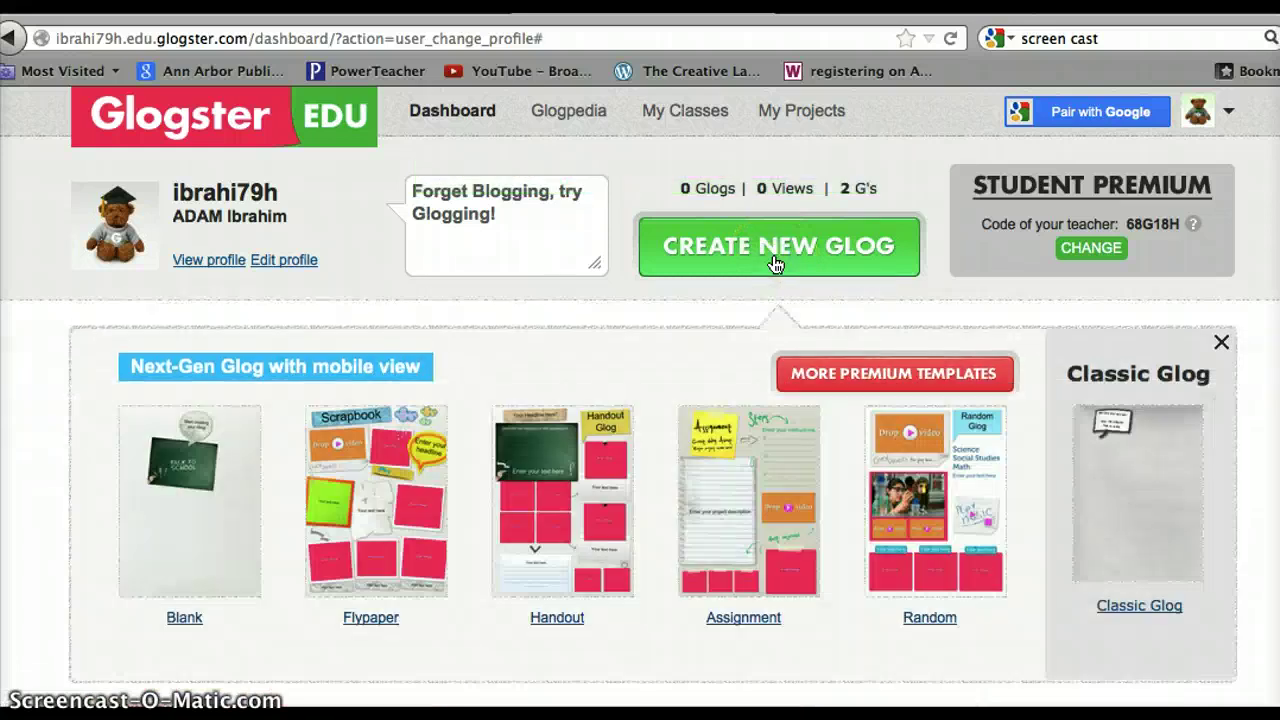
Step: Pick the Random template from the Glog template chooser and open it for editing
{"action": "left_click", "coordinate": [690, 293]}
{"action": "scroll", "coordinate": [523, 329], "scroll_direction": "down", "scroll_amount": 1}
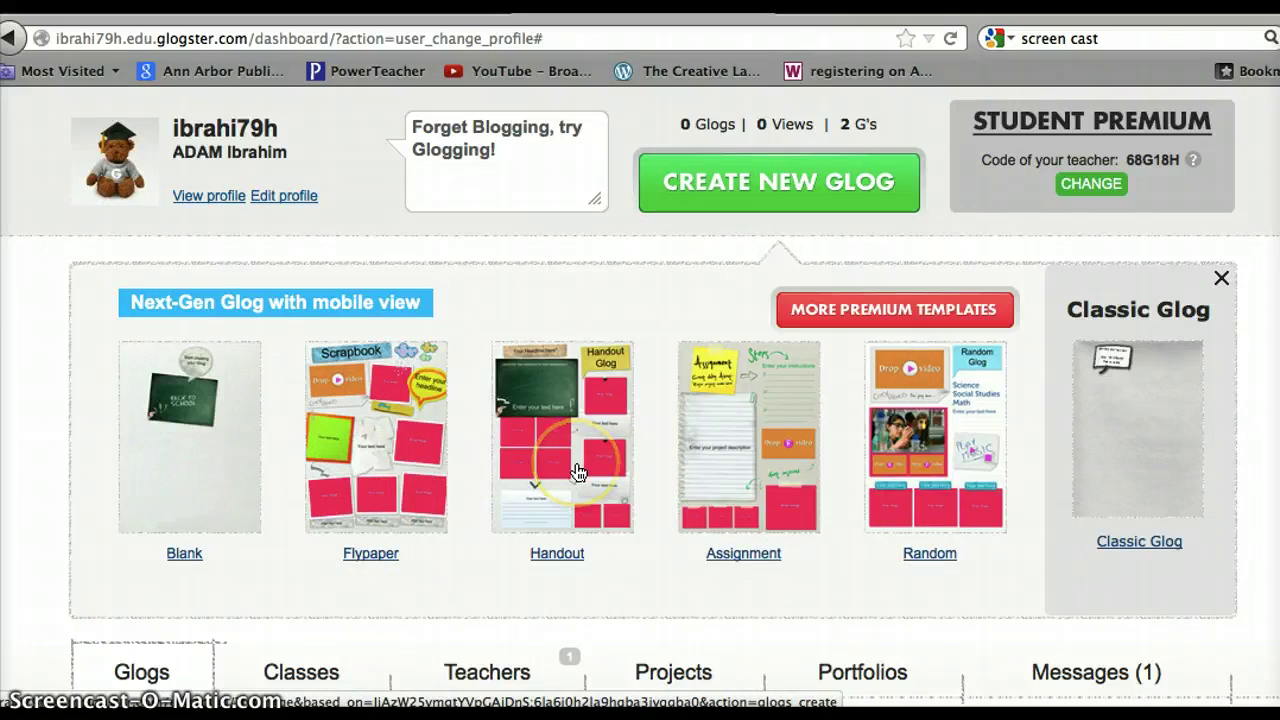
{"action": "left_click", "coordinate": [895, 434]}
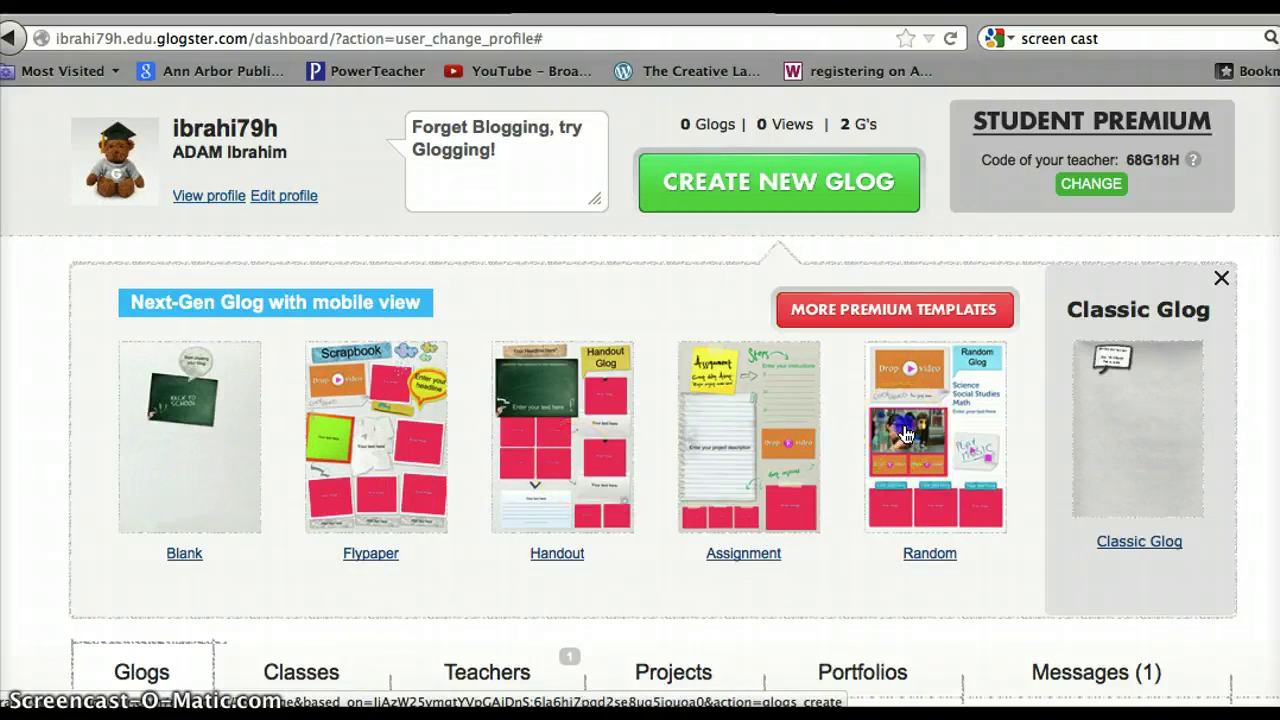
{"action": "left_click", "coordinate": [926, 562]}
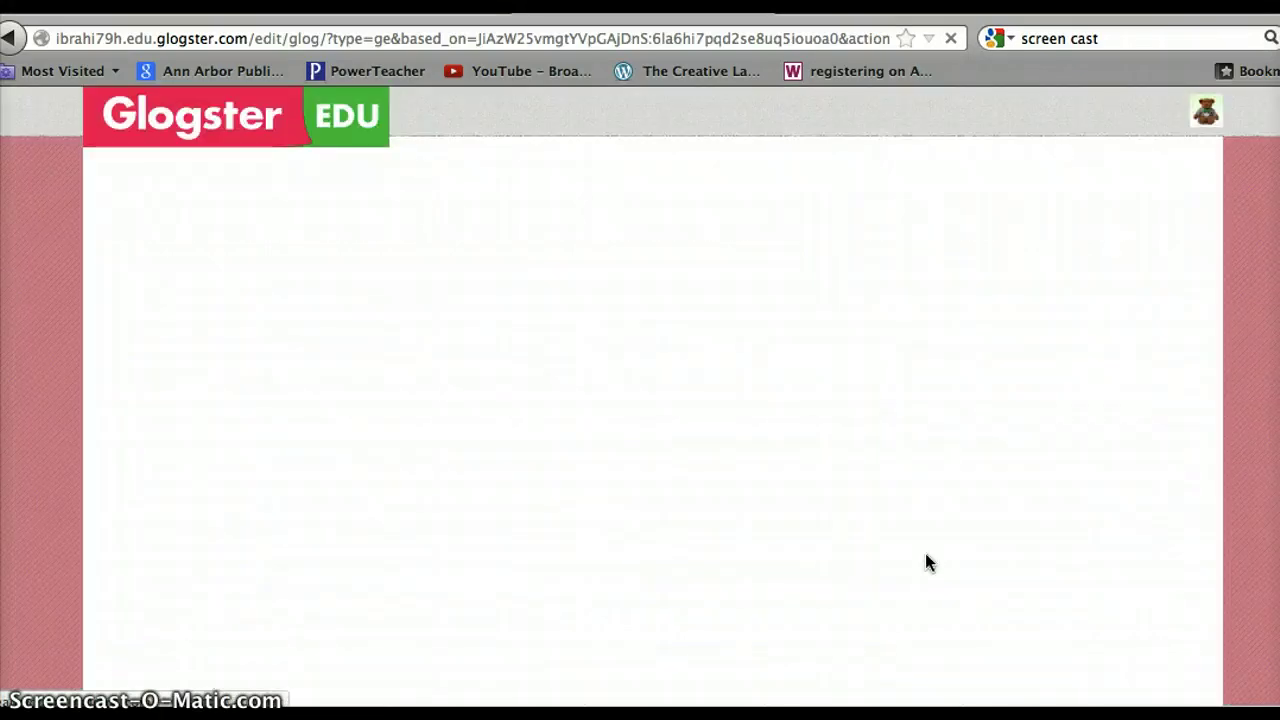
Step: Clear the loading overlay and toggle the element categories bar closed and open again
{"action": "left_click", "coordinate": [930, 413]}
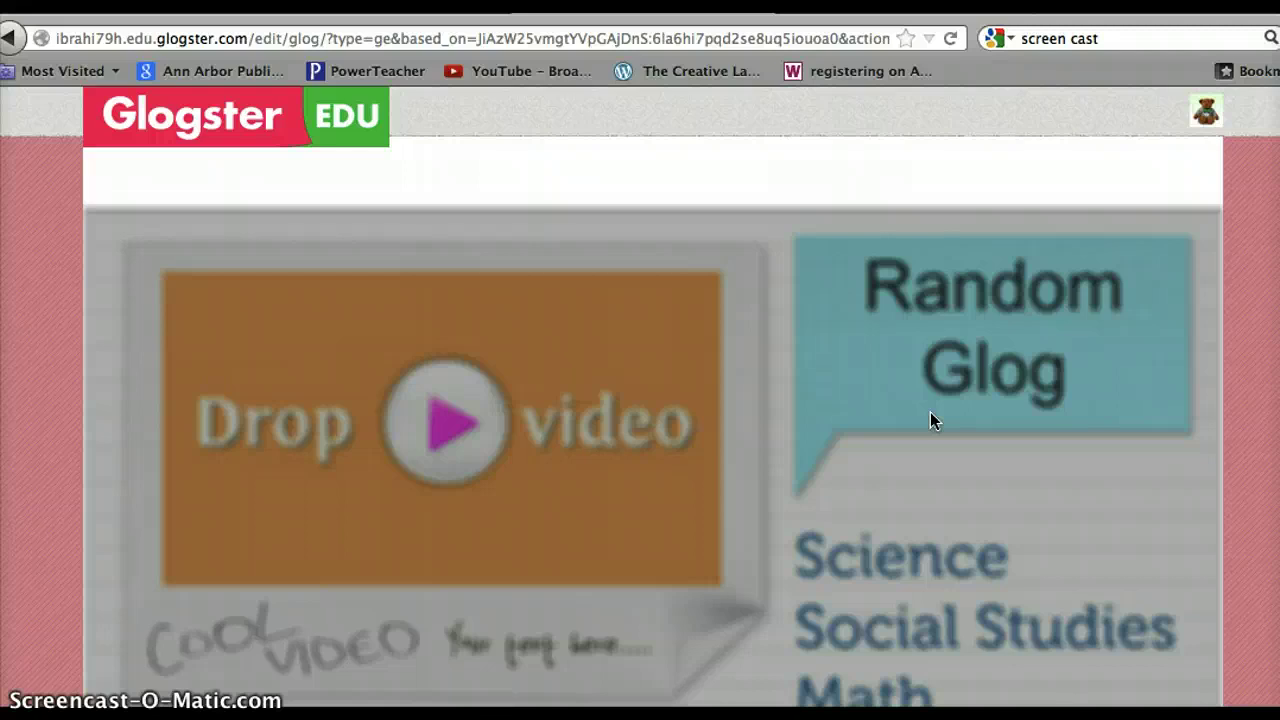
{"action": "left_click", "coordinate": [70, 667]}
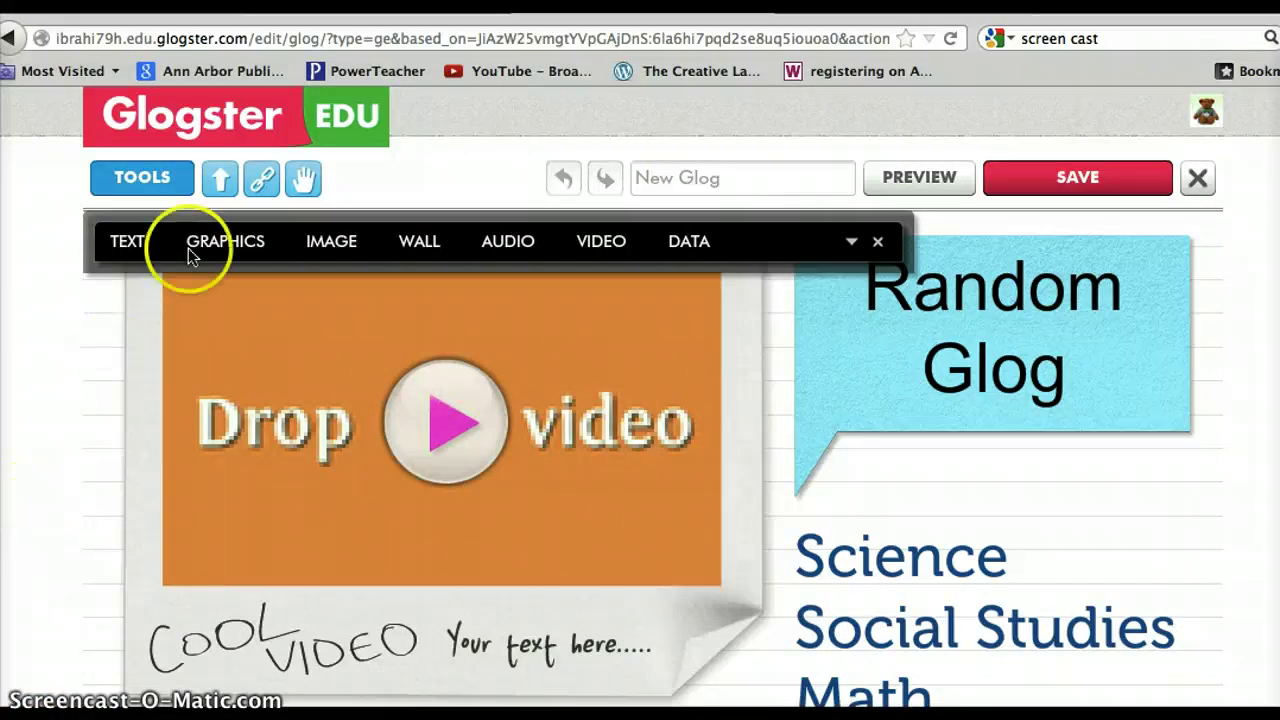
{"action": "left_click", "coordinate": [131, 170]}
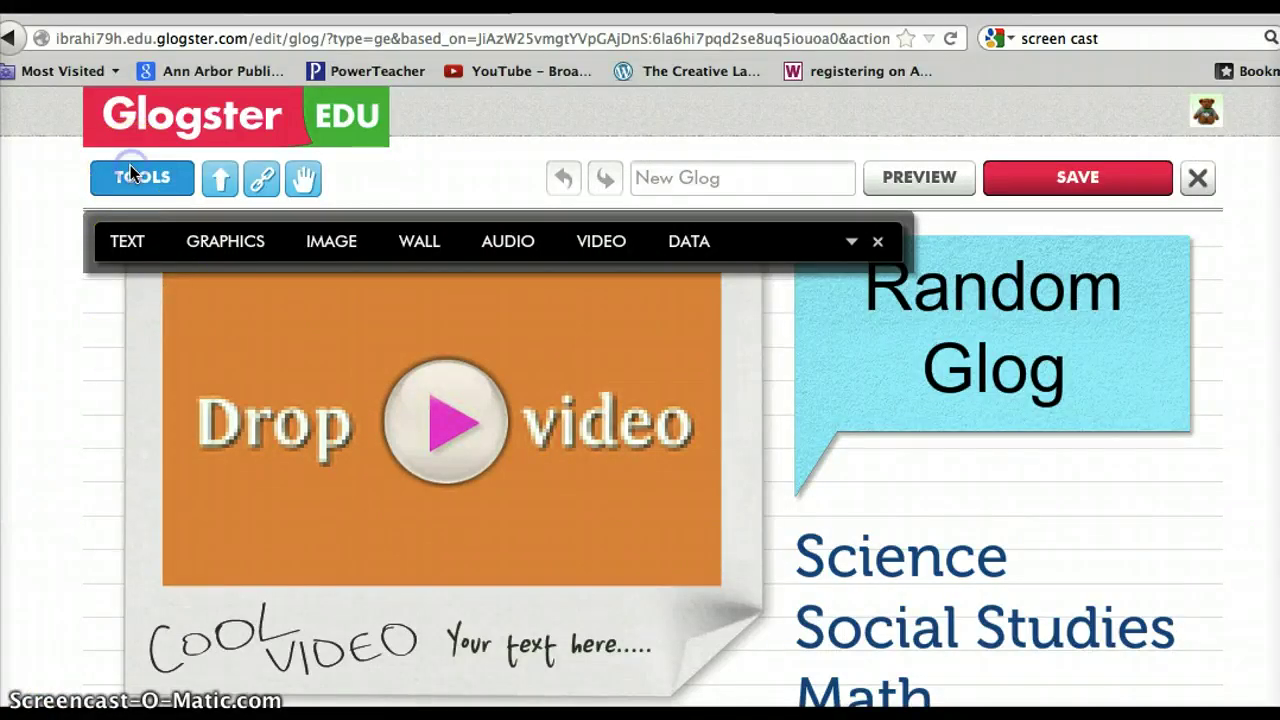
{"action": "left_click", "coordinate": [139, 192]}
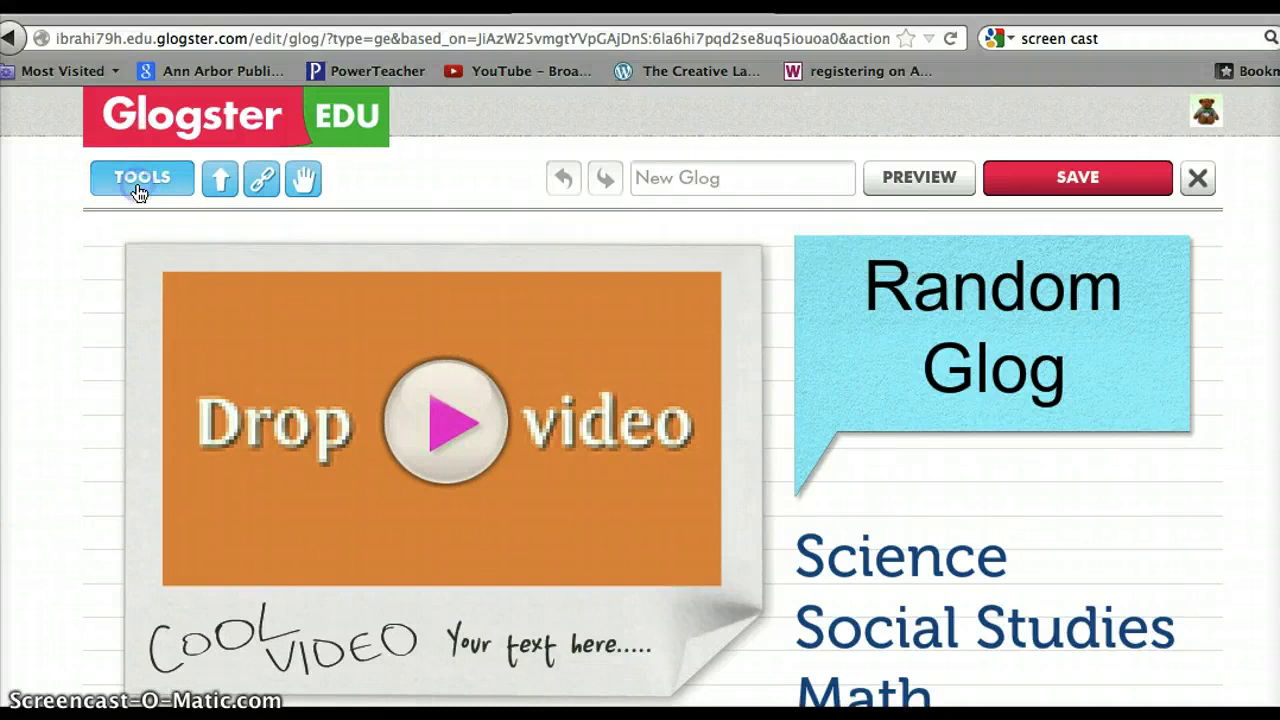
{"action": "left_click", "coordinate": [137, 188]}
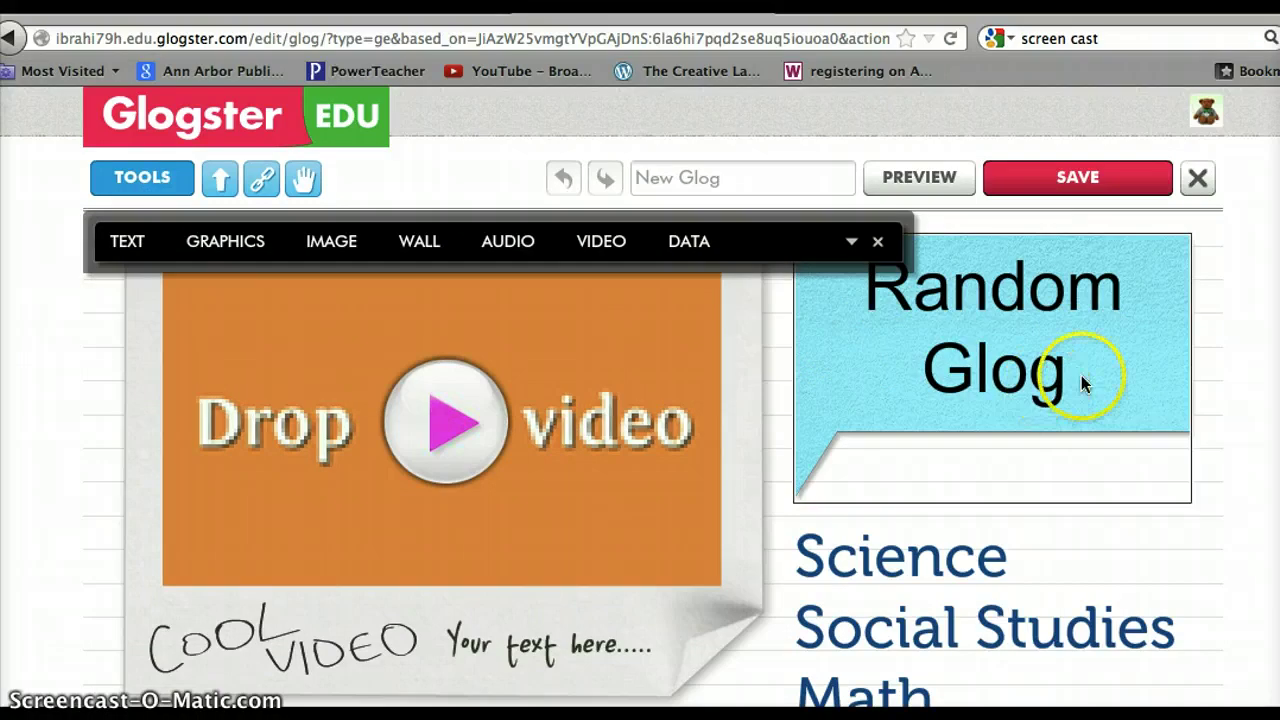
Step: Select the 'Random Glog' title box for editing
{"action": "left_click", "coordinate": [1130, 348]}
{"action": "left_click", "coordinate": [989, 366]}
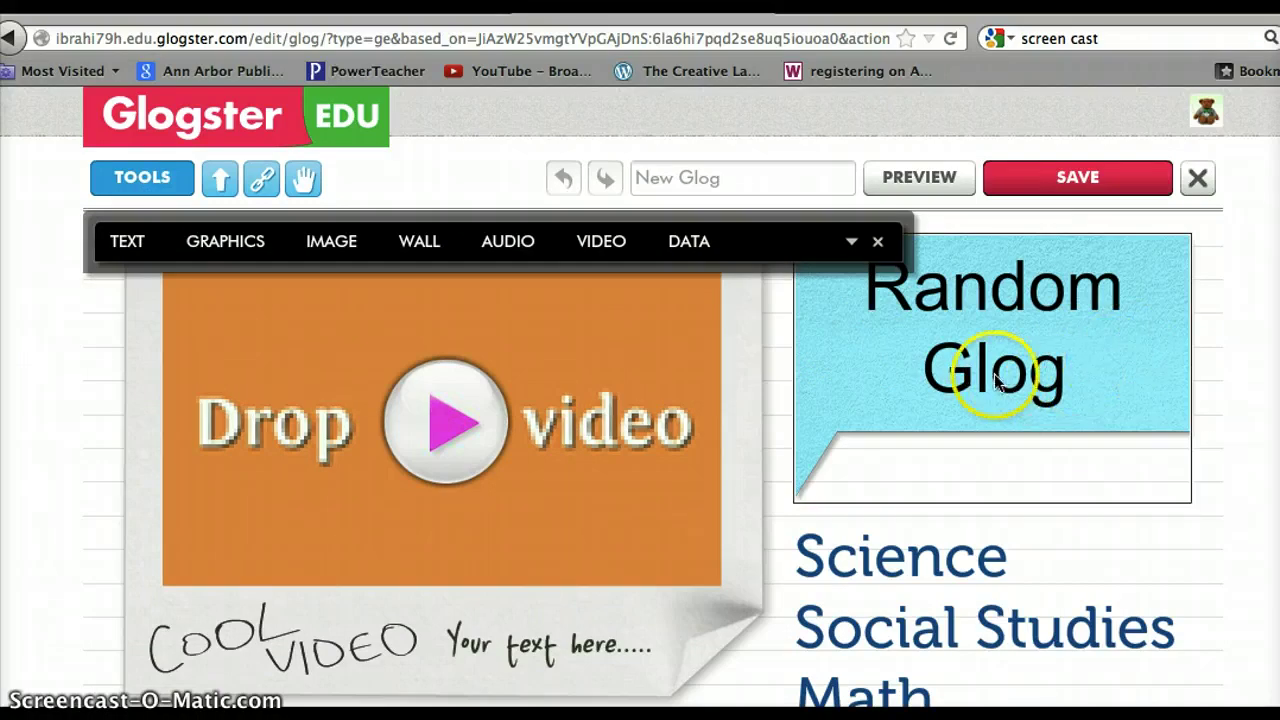
{"action": "scroll", "coordinate": [994, 382], "scroll_direction": "down", "scroll_amount": 3}
{"action": "scroll", "coordinate": [994, 374], "scroll_direction": "up", "scroll_amount": 3}
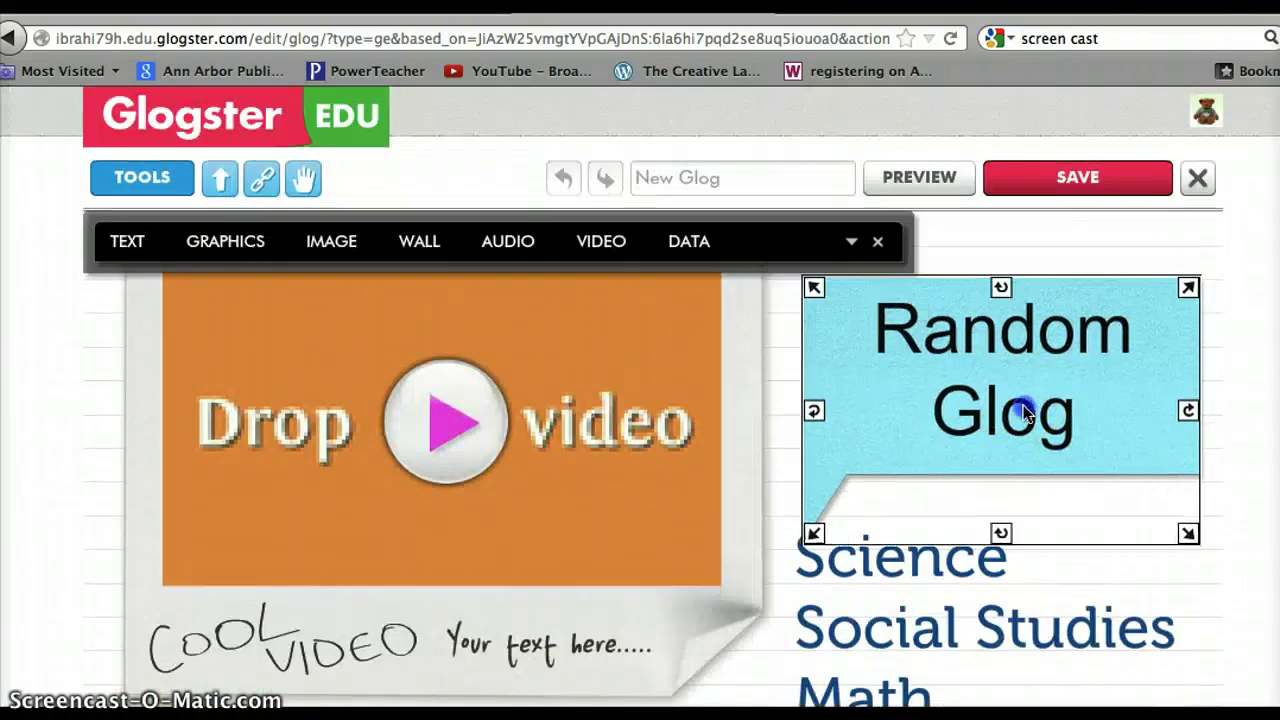
Step: Enlarge the 'Random Glog' title text to size 70 with FLEXI so it fills its box
{"action": "left_click", "coordinate": [828, 296]}
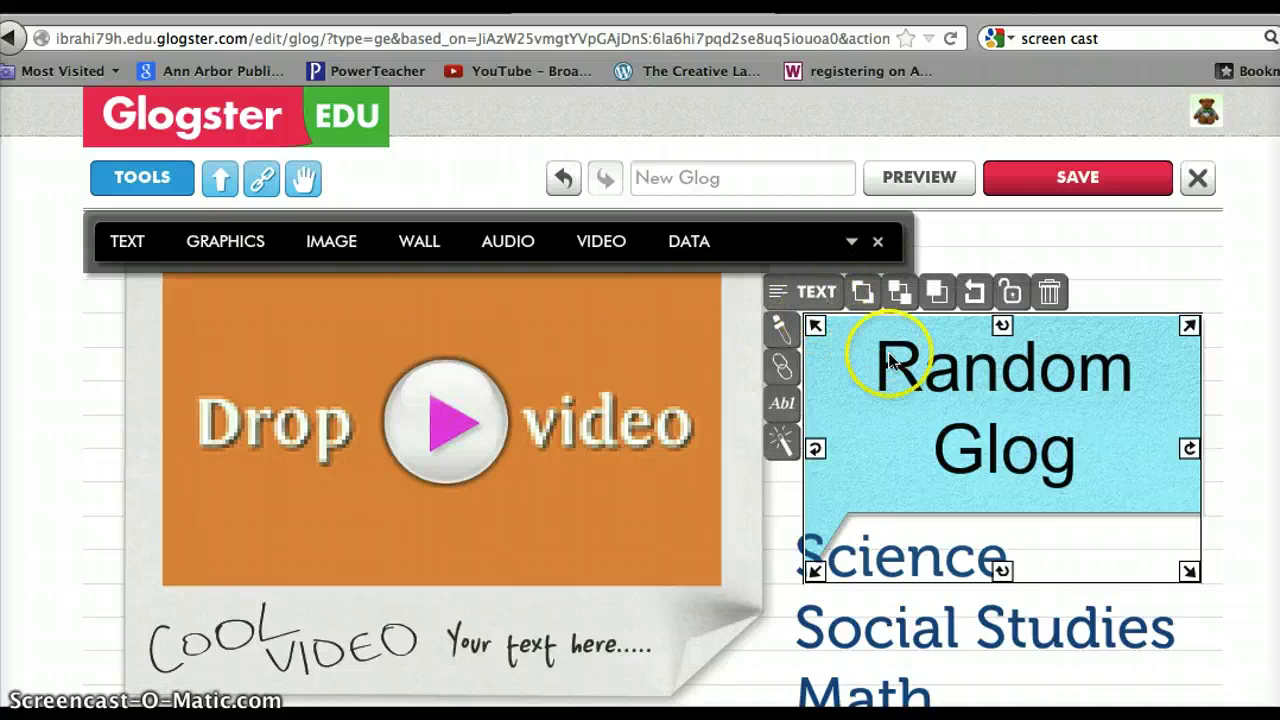
{"action": "left_click", "coordinate": [948, 378]}
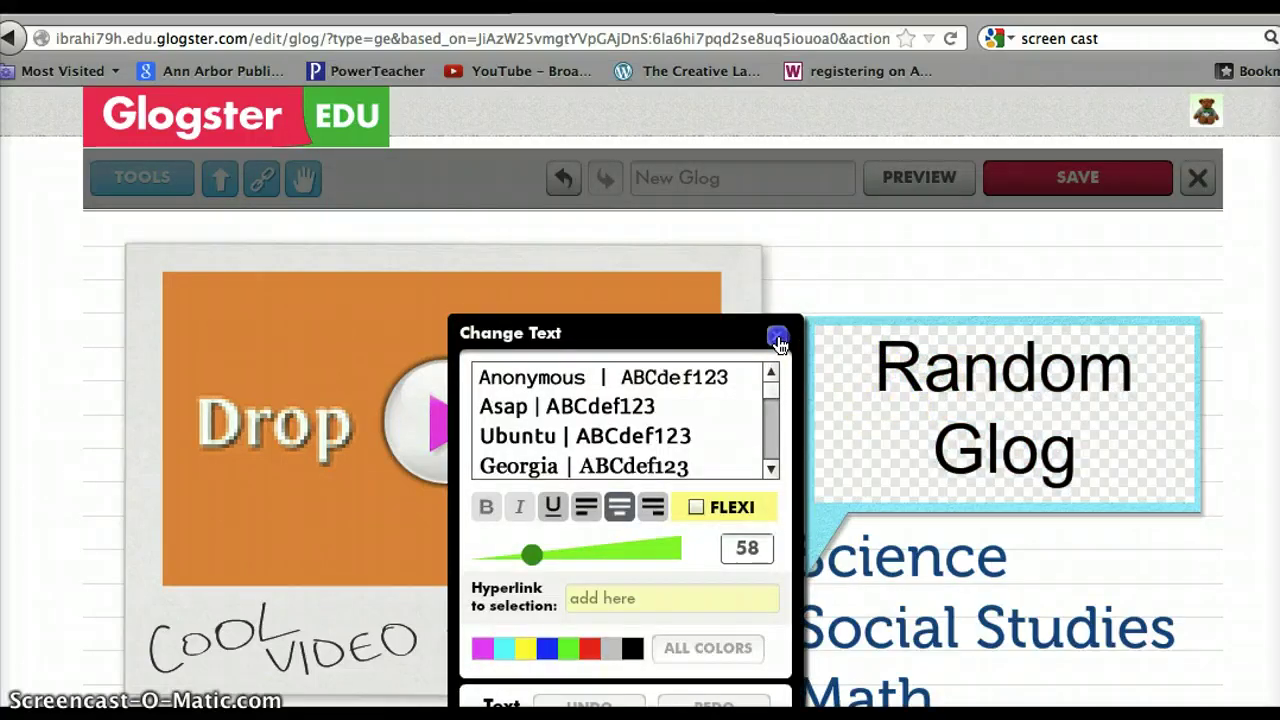
{"action": "left_click", "coordinate": [776, 336]}
{"action": "left_click", "coordinate": [792, 405]}
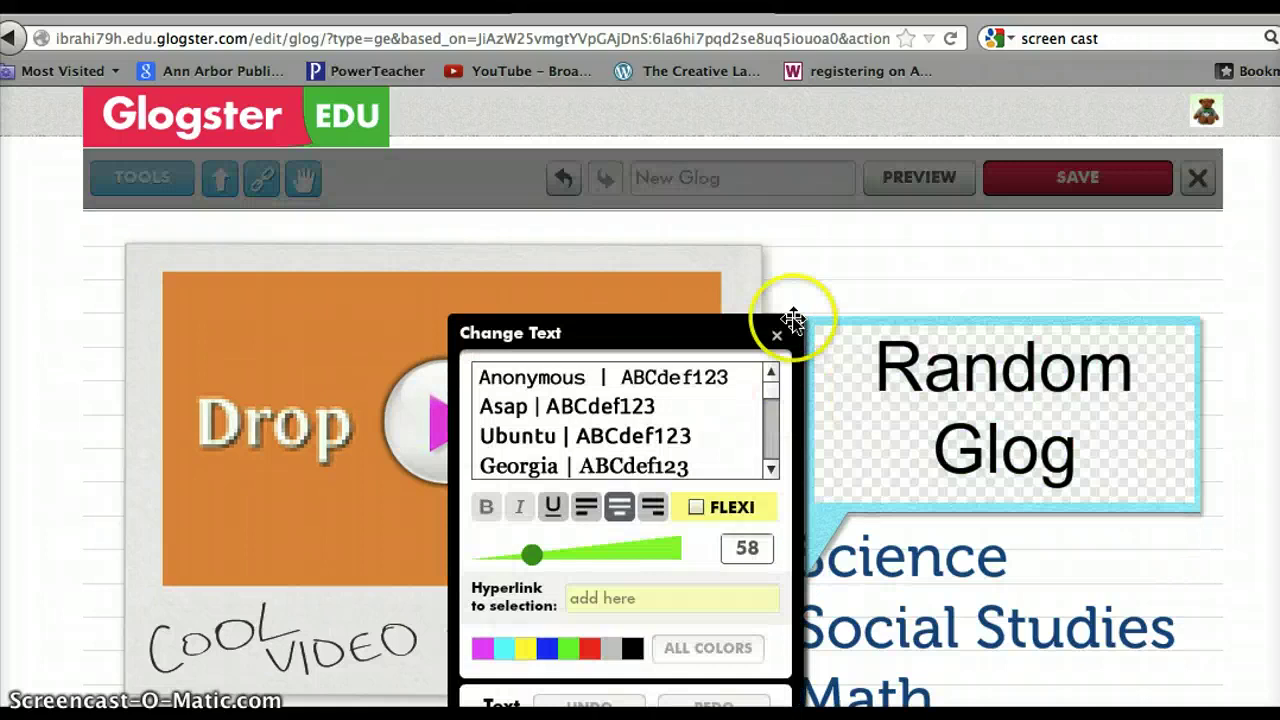
{"action": "left_click", "coordinate": [779, 336]}
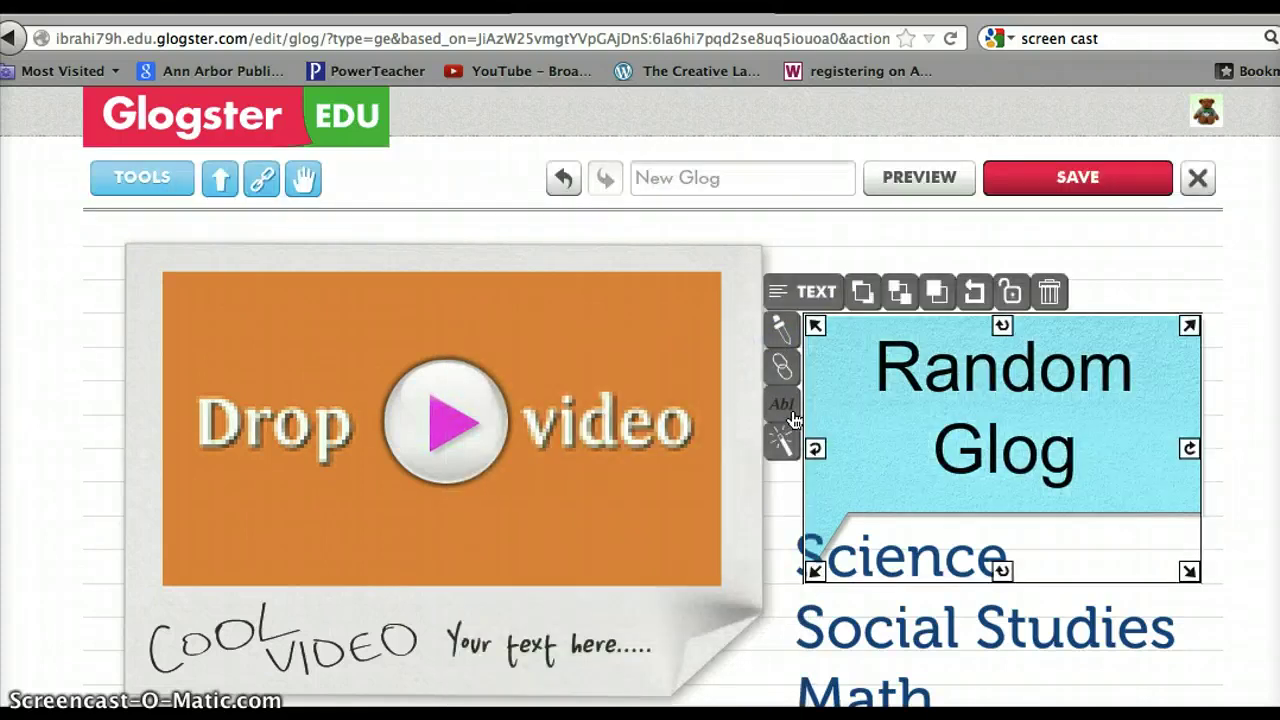
{"action": "left_click", "coordinate": [792, 408]}
{"action": "left_click", "coordinate": [640, 445]}
{"action": "scroll", "coordinate": [640, 445], "scroll_direction": "down", "scroll_amount": 2}
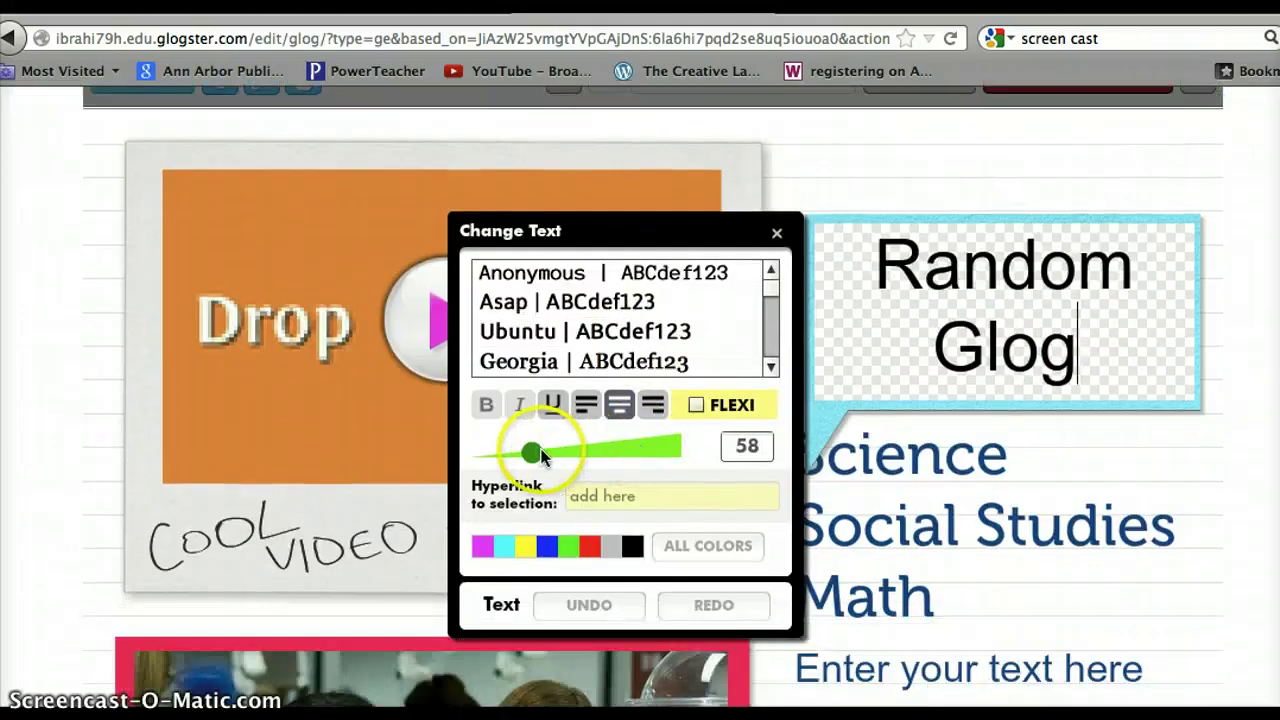
{"action": "mouse_move", "coordinate": [533, 453]}
{"action": "left_mouse_down"}
{"action": "mouse_move", "coordinate": [610, 456]}
{"action": "mouse_move", "coordinate": [518, 457]}
{"action": "left_mouse_up"}
{"action": "left_click", "coordinate": [696, 404]}
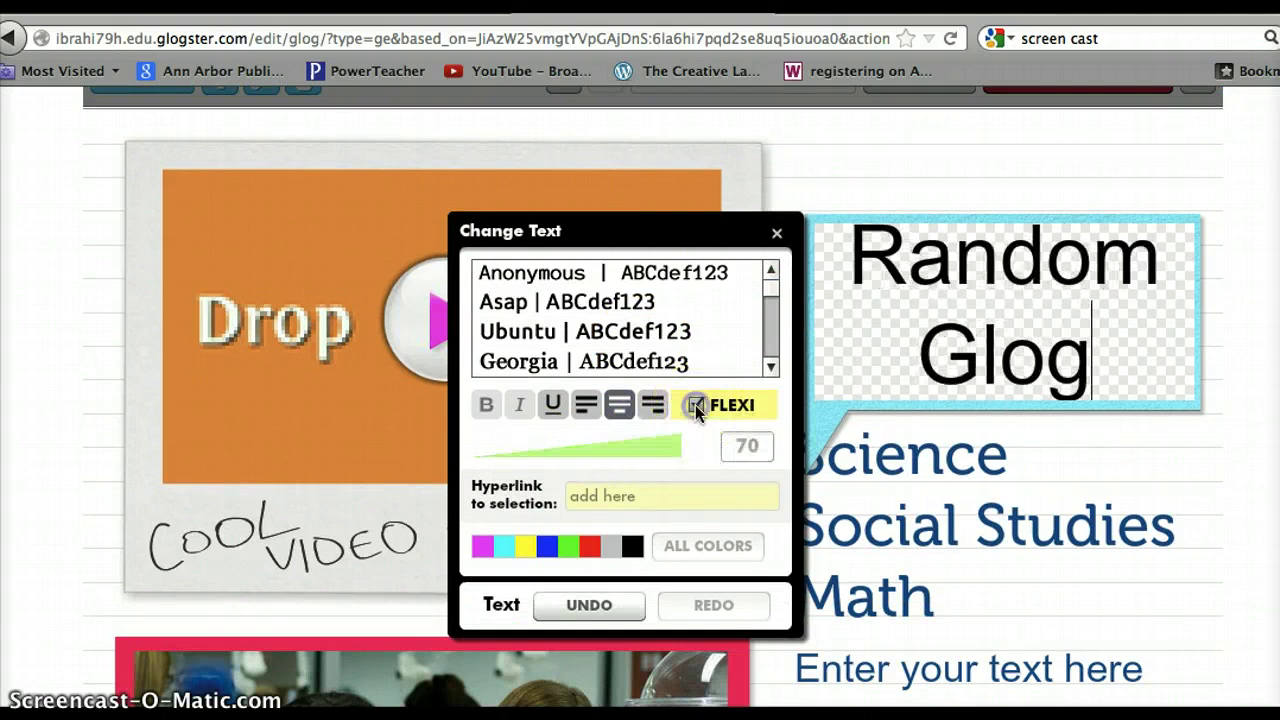
{"action": "left_click", "coordinate": [776, 232]}
{"action": "left_click", "coordinate": [789, 241]}
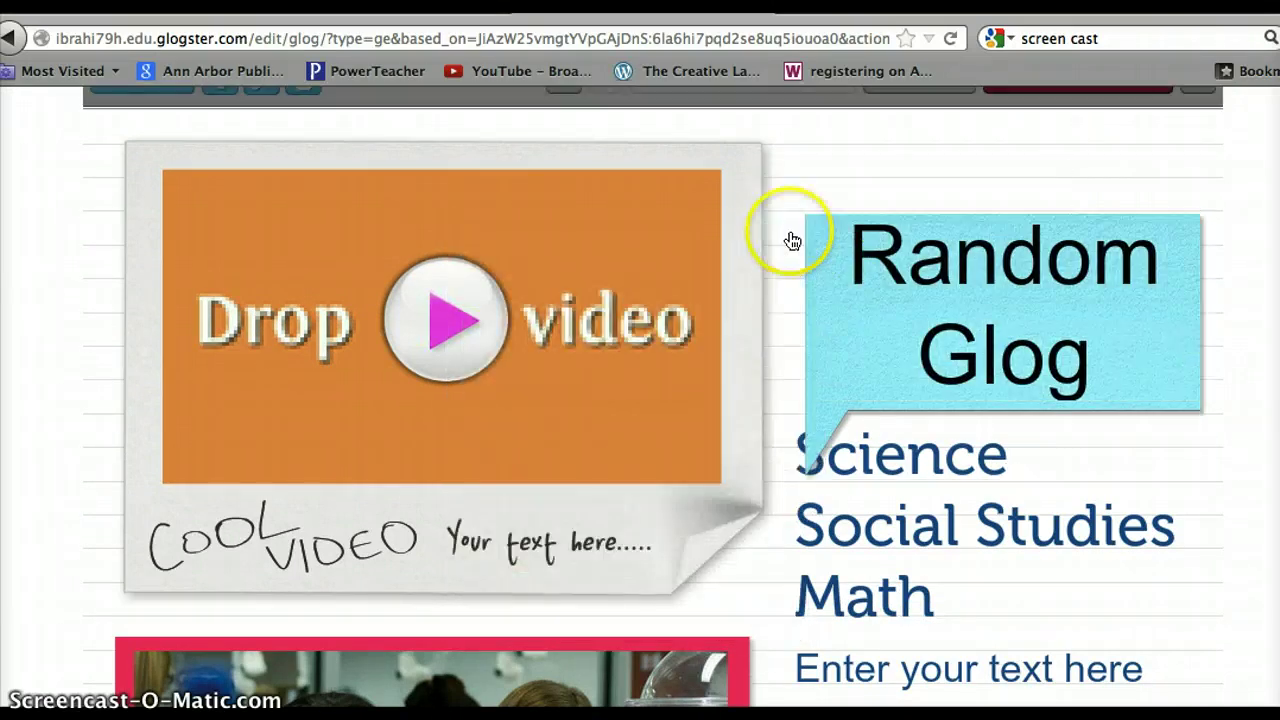
Step: Change the title box's background colour to yellow
{"action": "left_click", "coordinate": [832, 268]}
{"action": "left_click", "coordinate": [593, 330]}
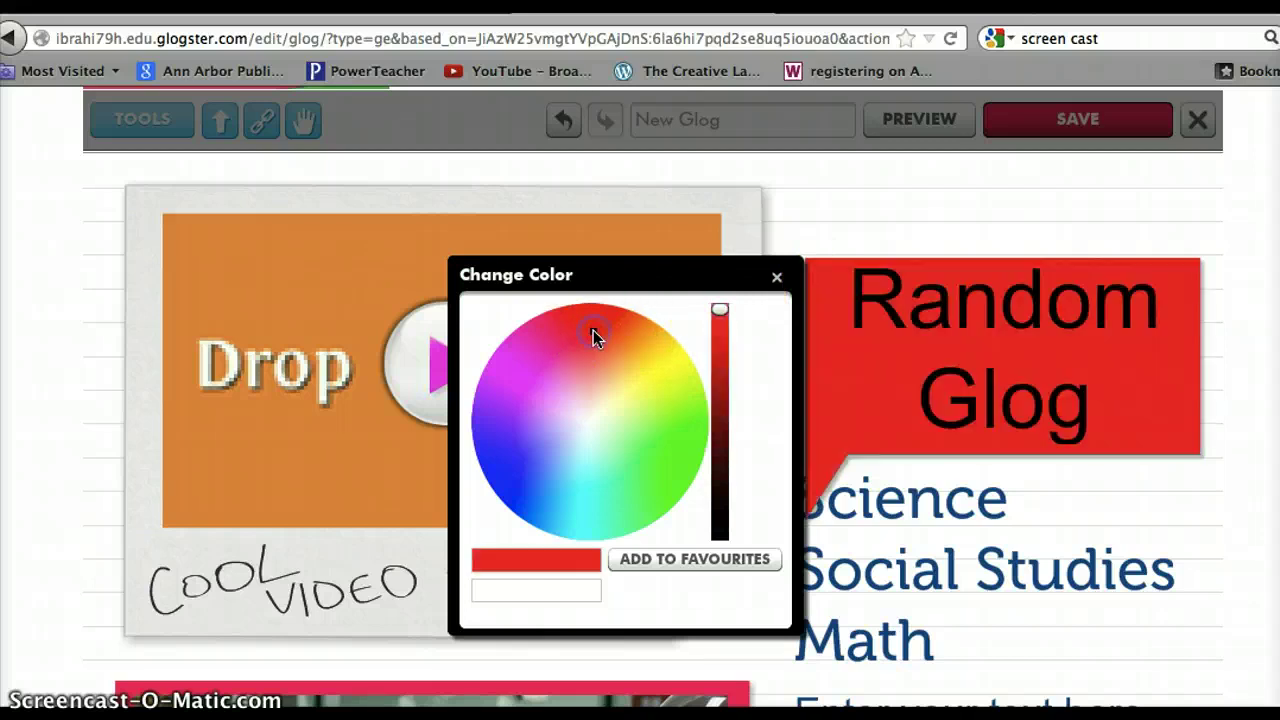
{"action": "left_click", "coordinate": [664, 371]}
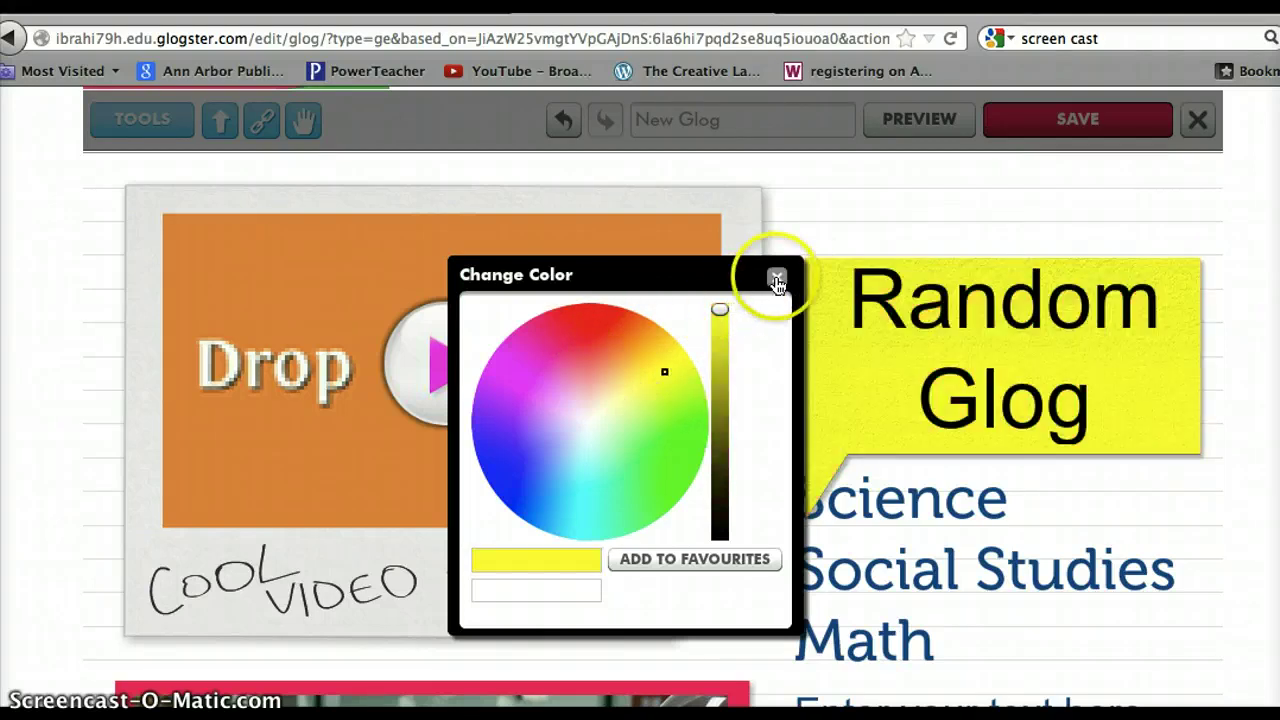
{"action": "left_click", "coordinate": [776, 277]}
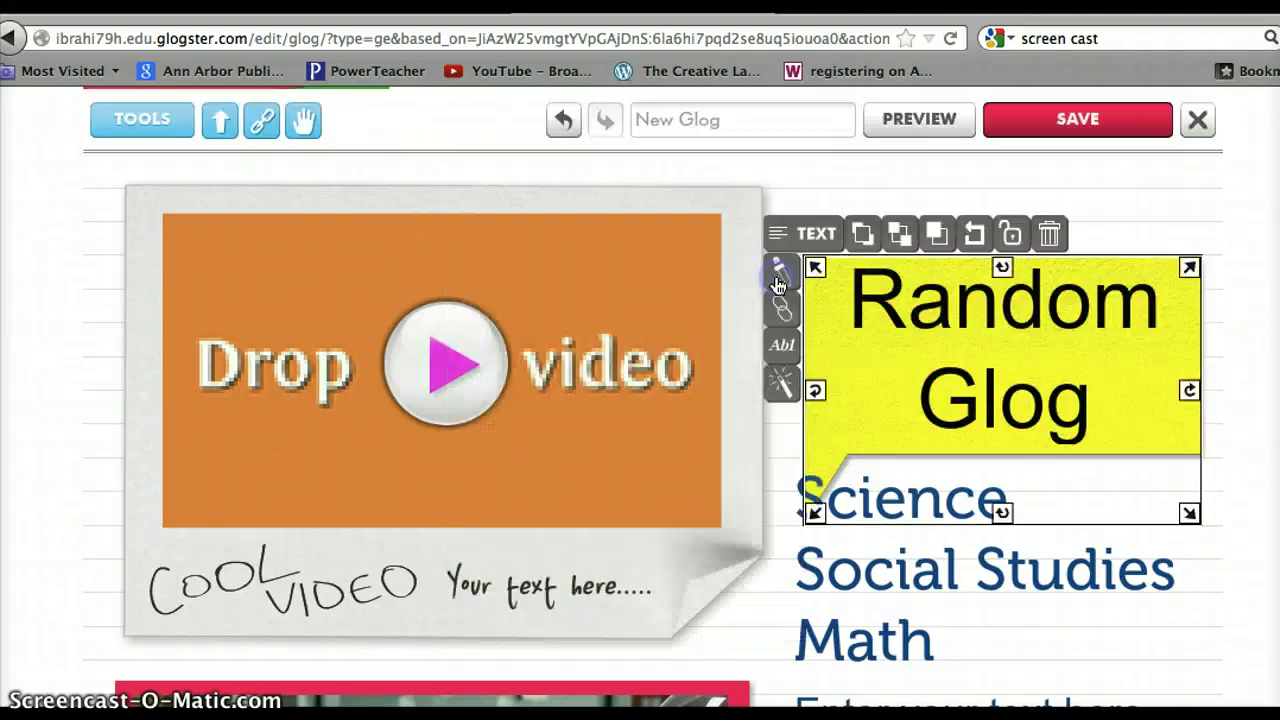
Step: Arrange layers so the Science text sits behind the yellow title box
{"action": "left_click", "coordinate": [862, 246]}
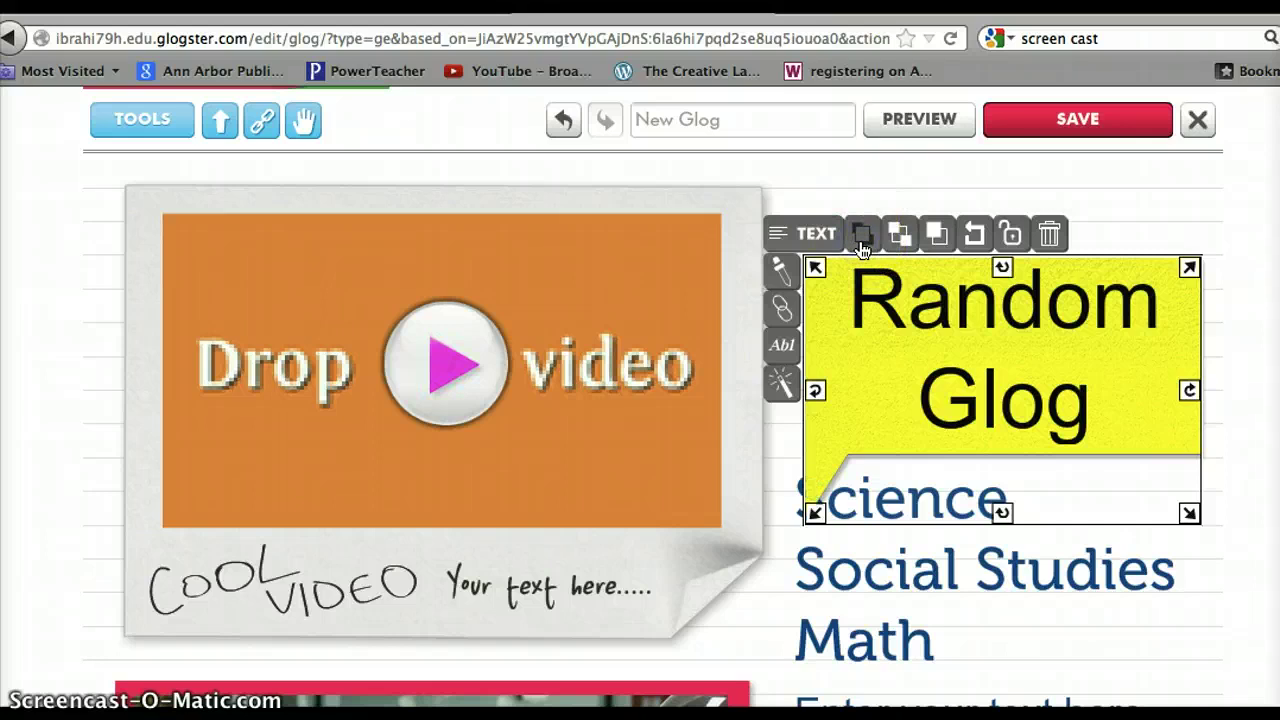
{"action": "left_click", "coordinate": [888, 495]}
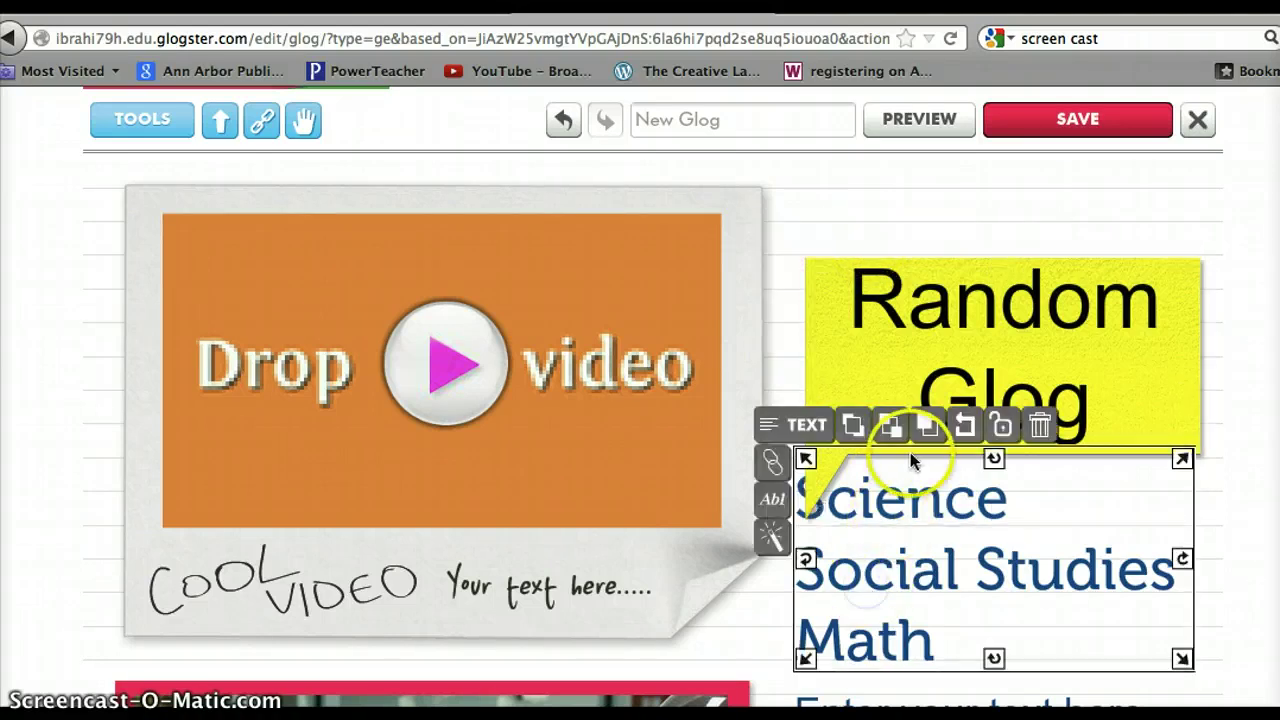
{"action": "left_click", "coordinate": [889, 438]}
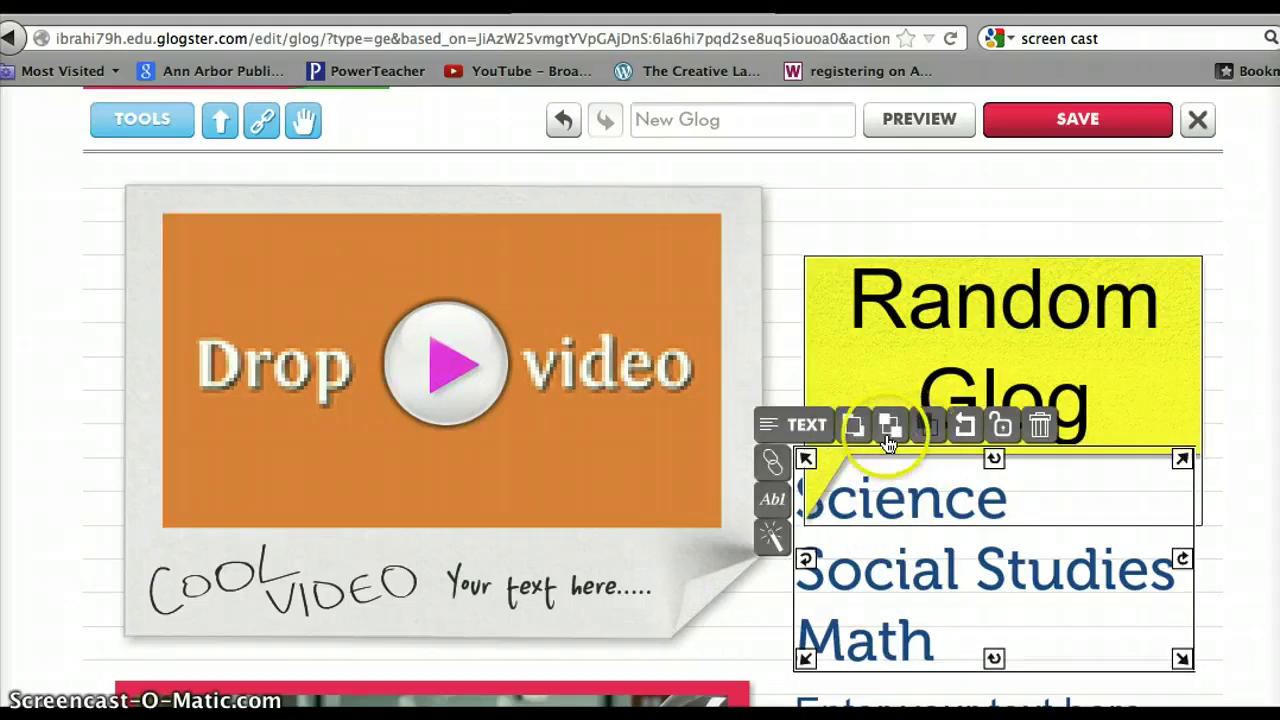
{"action": "left_click", "coordinate": [852, 426]}
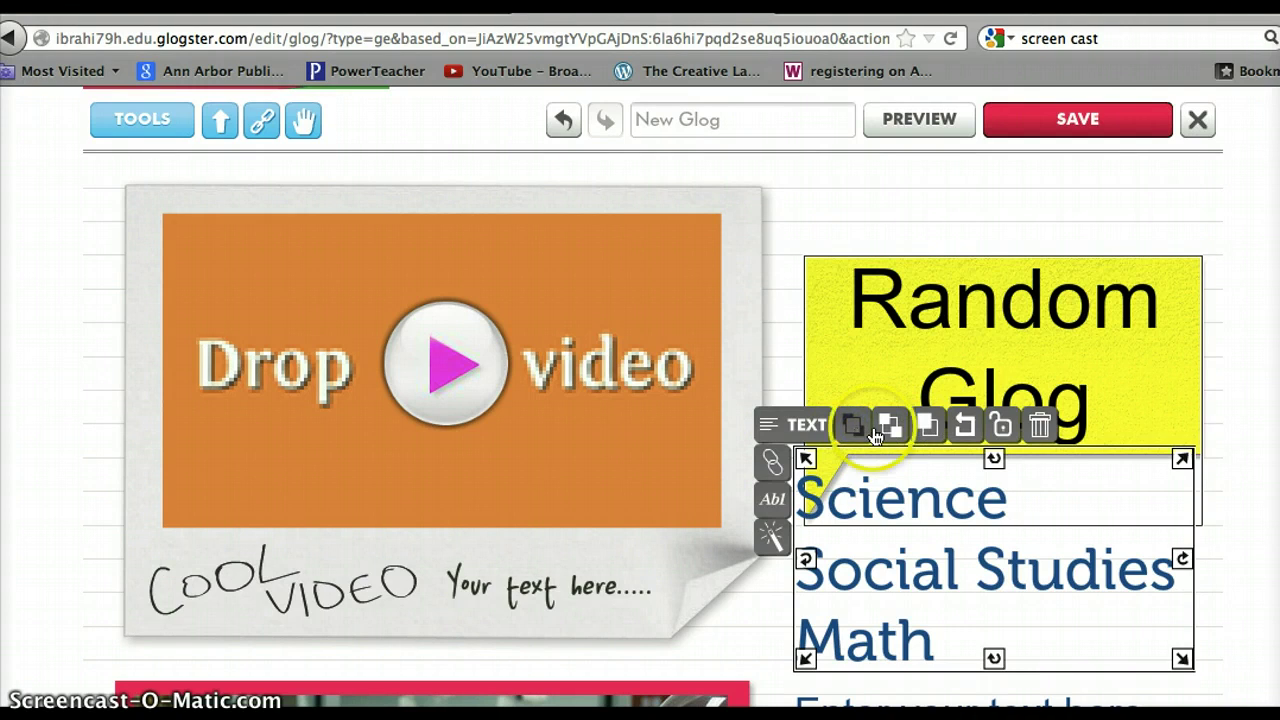
{"action": "left_click", "coordinate": [891, 428]}
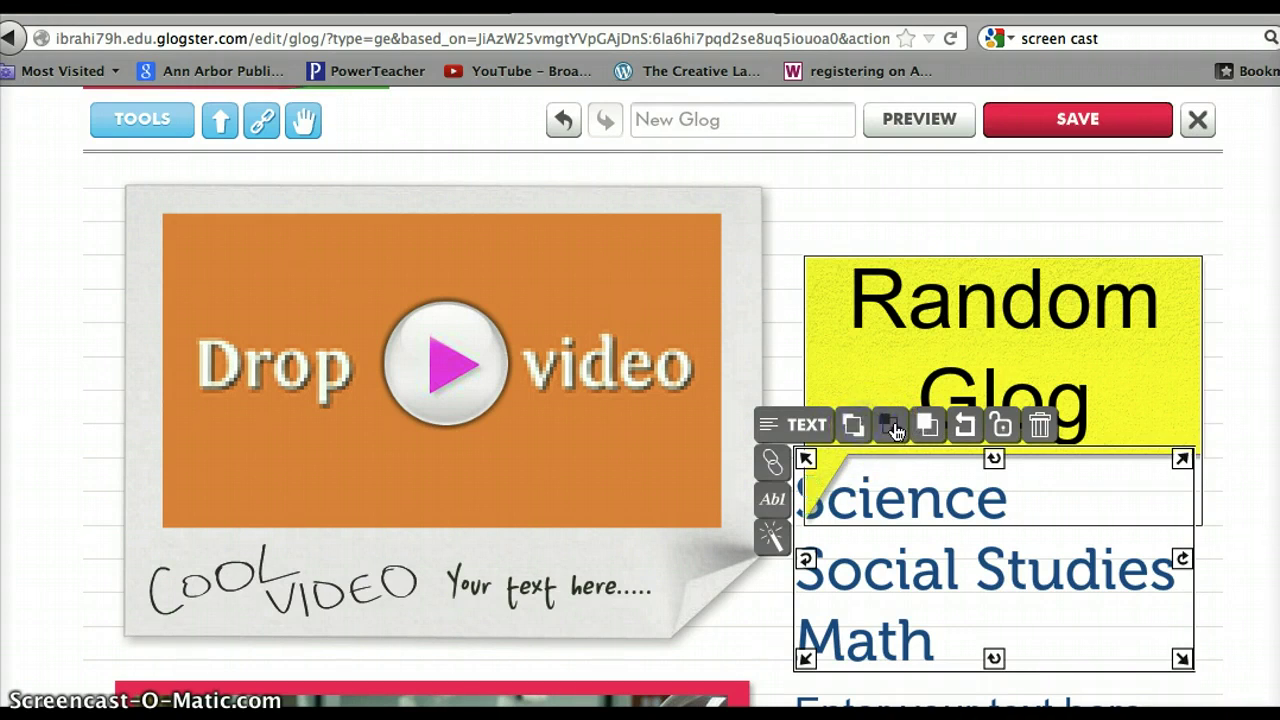
Step: Duplicate the yellow title box, move the copy over the video, then delete it
{"action": "left_click", "coordinate": [886, 336]}
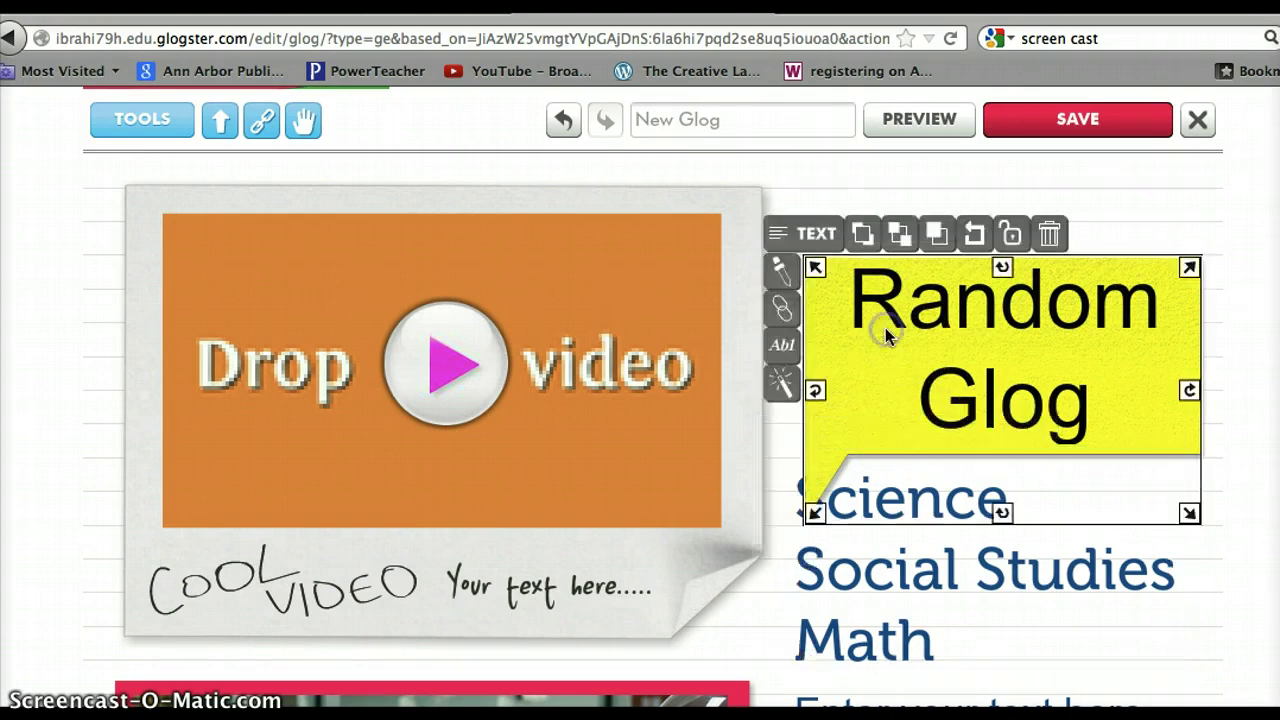
{"action": "left_click", "coordinate": [938, 224]}
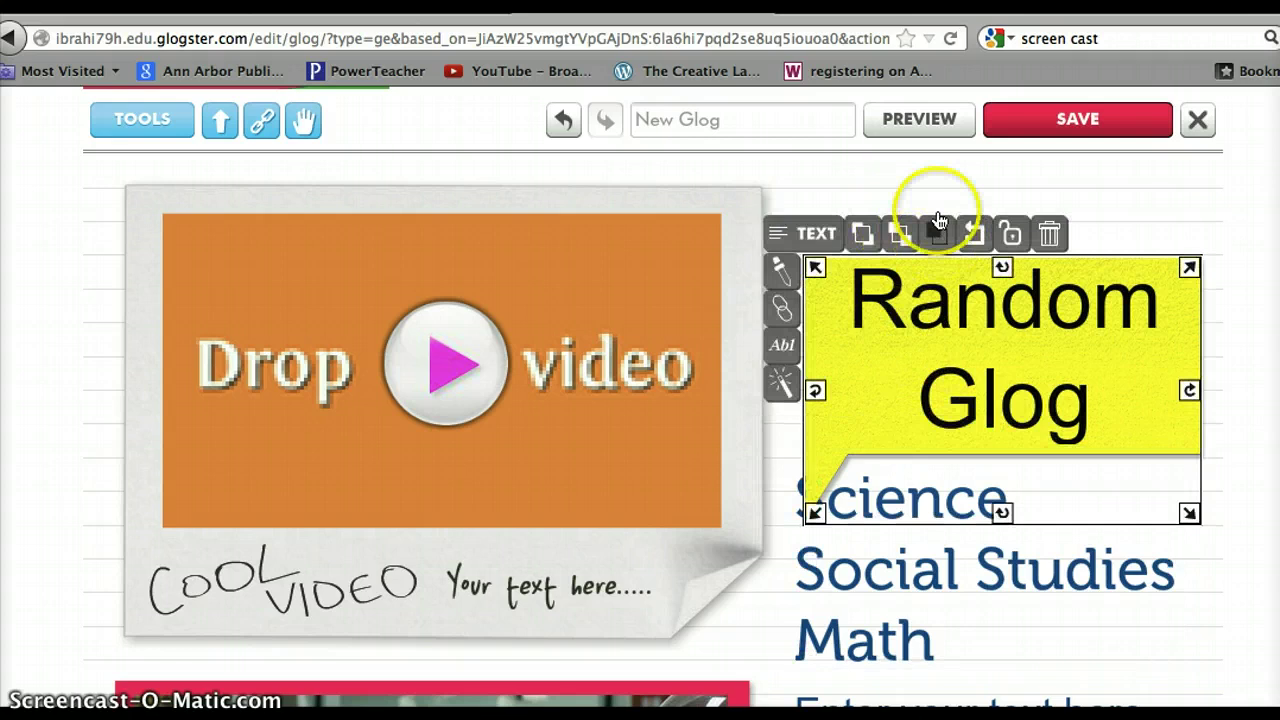
{"action": "left_click", "coordinate": [935, 236]}
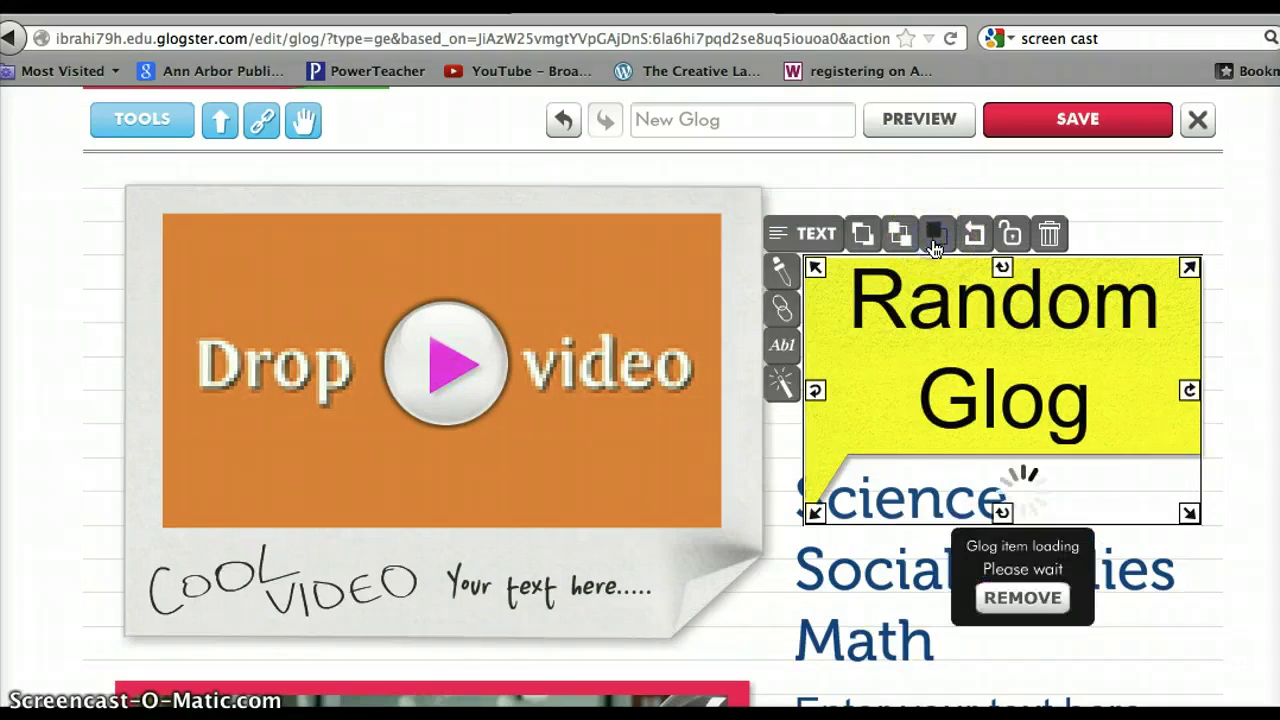
{"action": "left_click_drag", "start_coordinate": [955, 398], "coordinate": [824, 256]}
{"action": "left_click", "coordinate": [932, 178]}
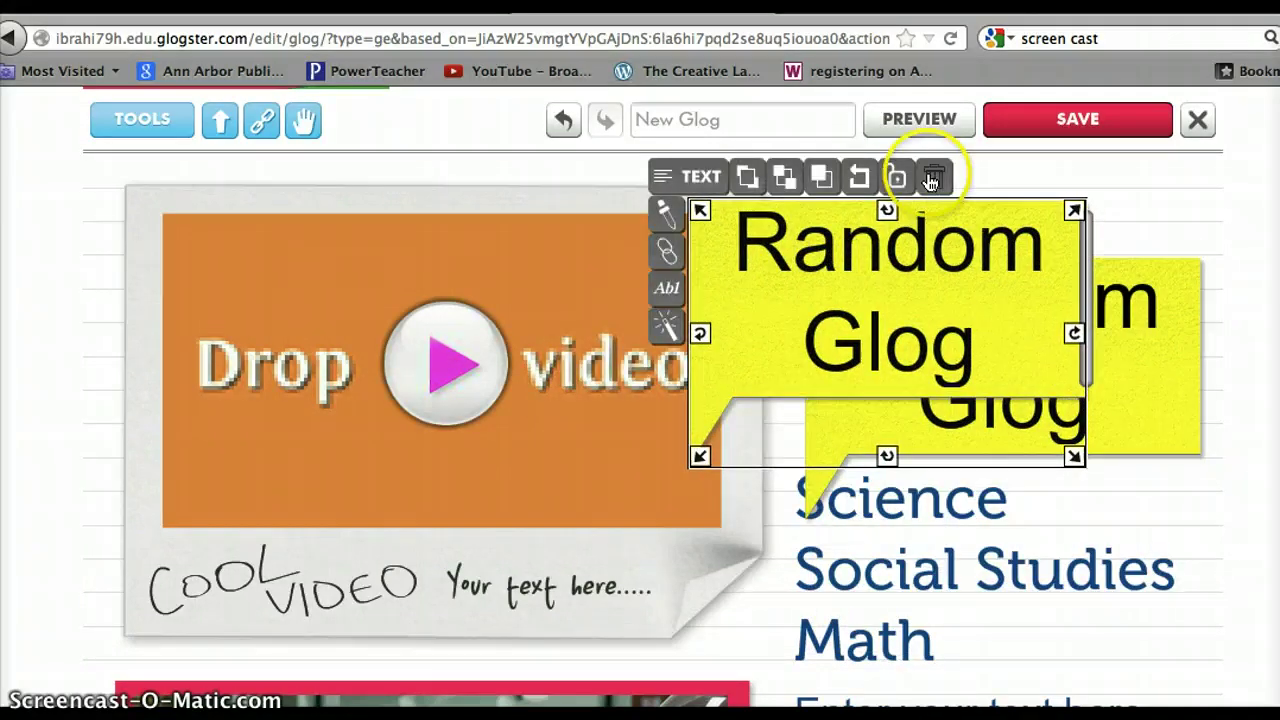
{"action": "left_click", "coordinate": [932, 178]}
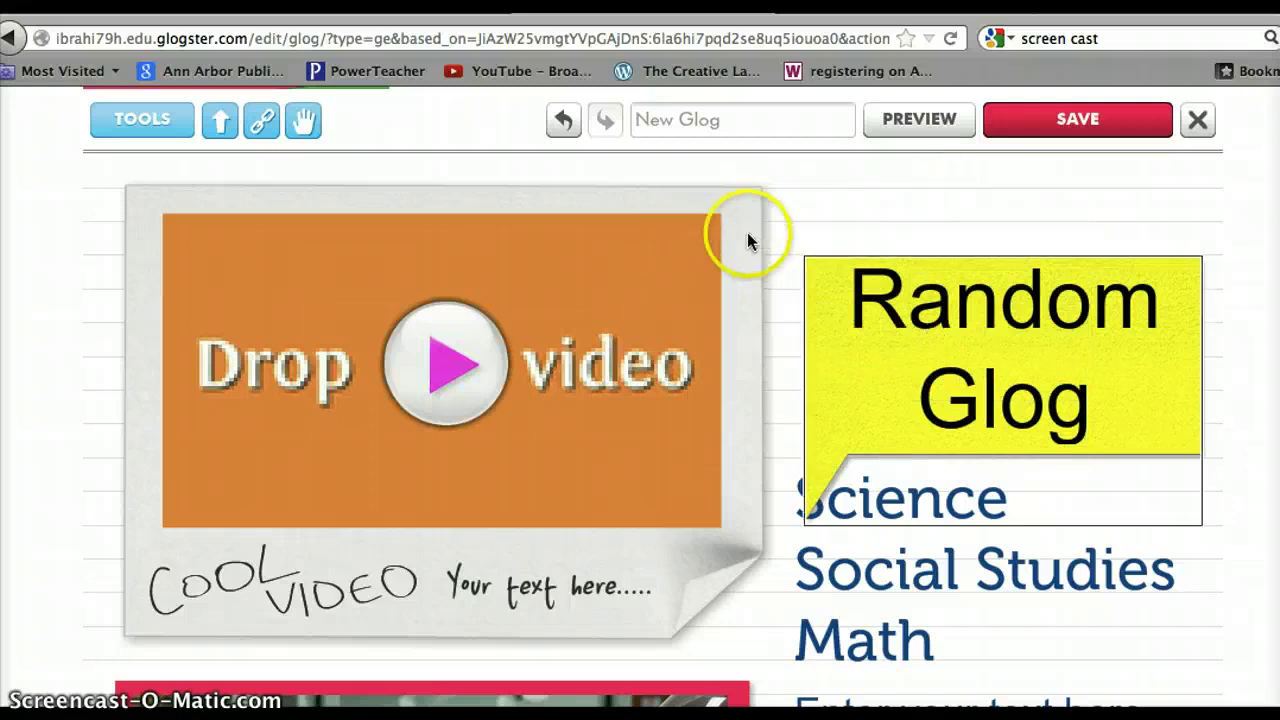
Step: Select the video player element on the glog
{"action": "scroll", "coordinate": [747, 232], "scroll_direction": "up", "scroll_amount": 2}
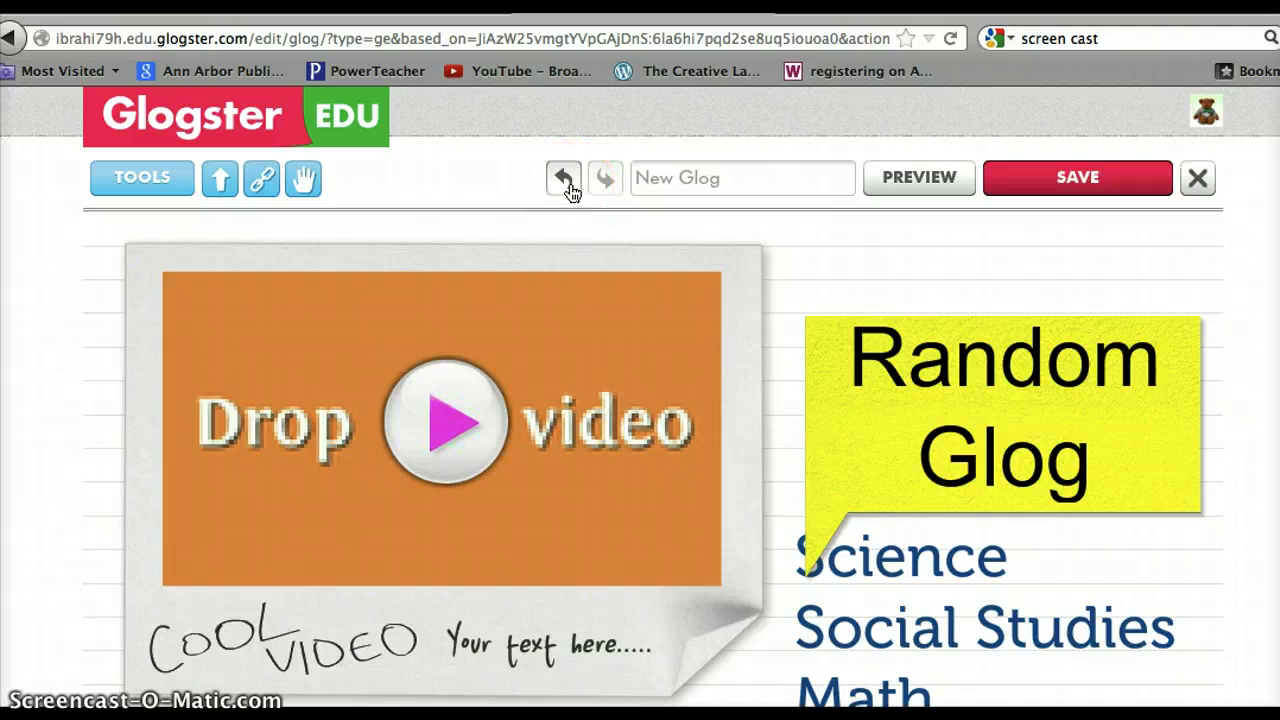
{"action": "left_click", "coordinate": [481, 168]}
{"action": "scroll", "coordinate": [483, 168], "scroll_direction": "down", "scroll_amount": 3}
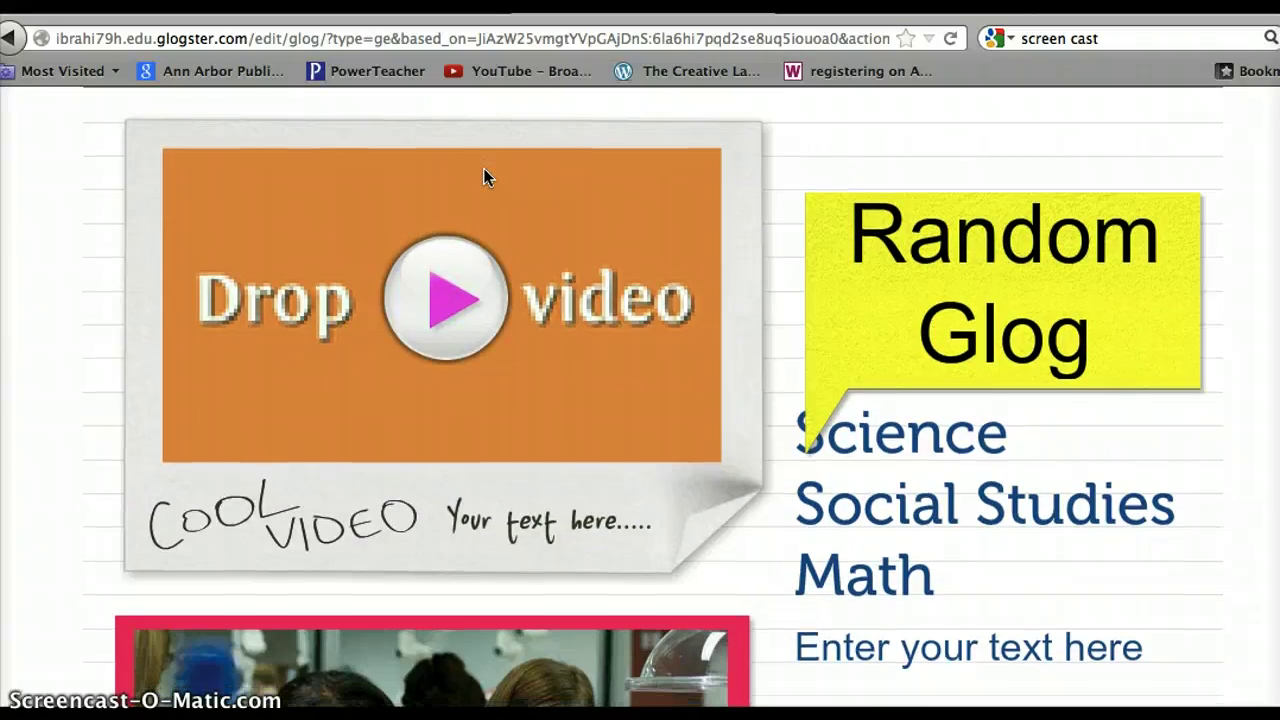
{"action": "scroll", "coordinate": [483, 168], "scroll_direction": "up", "scroll_amount": 2}
{"action": "left_click", "coordinate": [450, 339]}
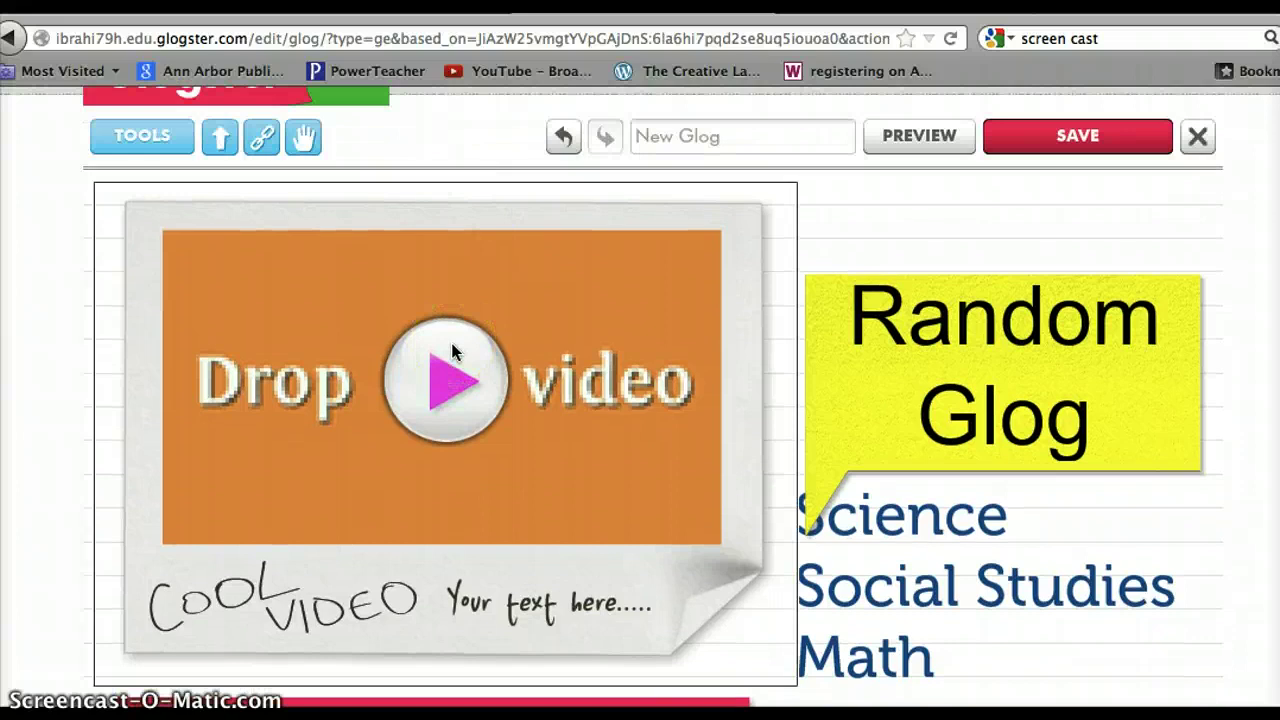
{"action": "left_click", "coordinate": [530, 296]}
{"action": "left_click", "coordinate": [472, 367]}
{"action": "left_click", "coordinate": [266, 222]}
Step: Show All videos in the video library and launch the webcam Grab Tool
{"action": "left_click", "coordinate": [153, 150]}
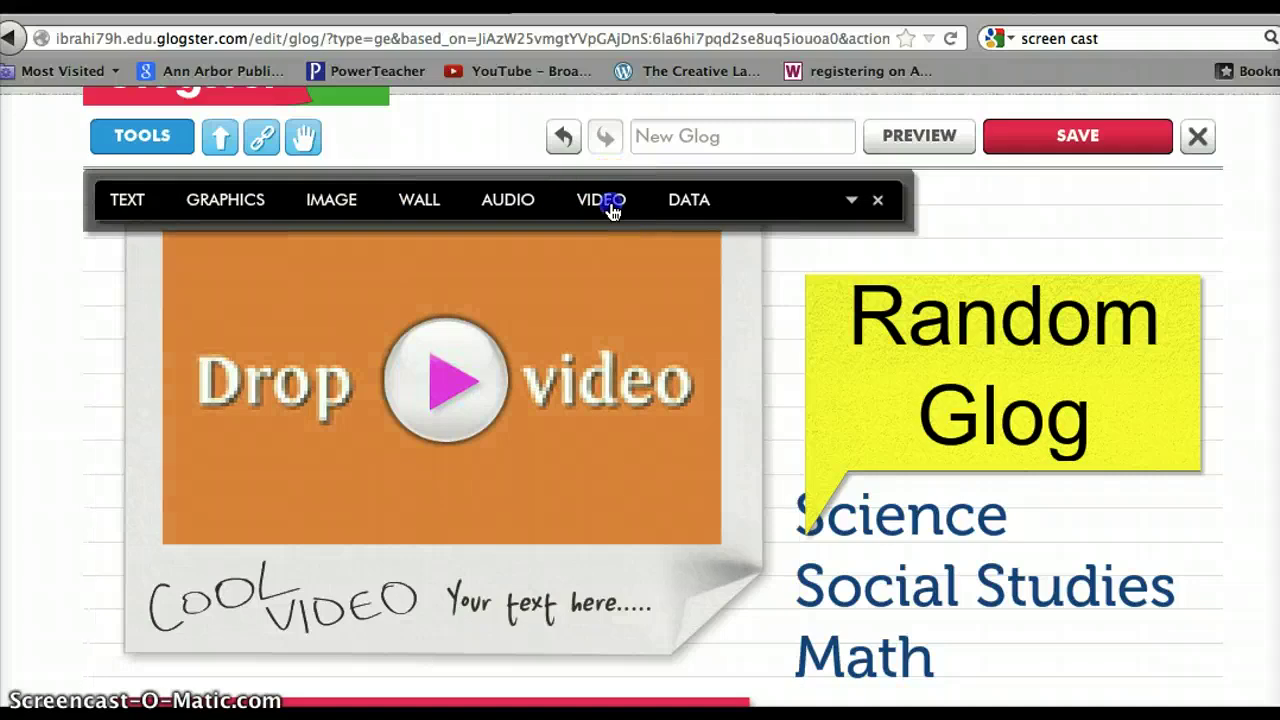
{"action": "left_click", "coordinate": [520, 350]}
{"action": "left_click", "coordinate": [200, 310]}
{"action": "left_click", "coordinate": [217, 258]}
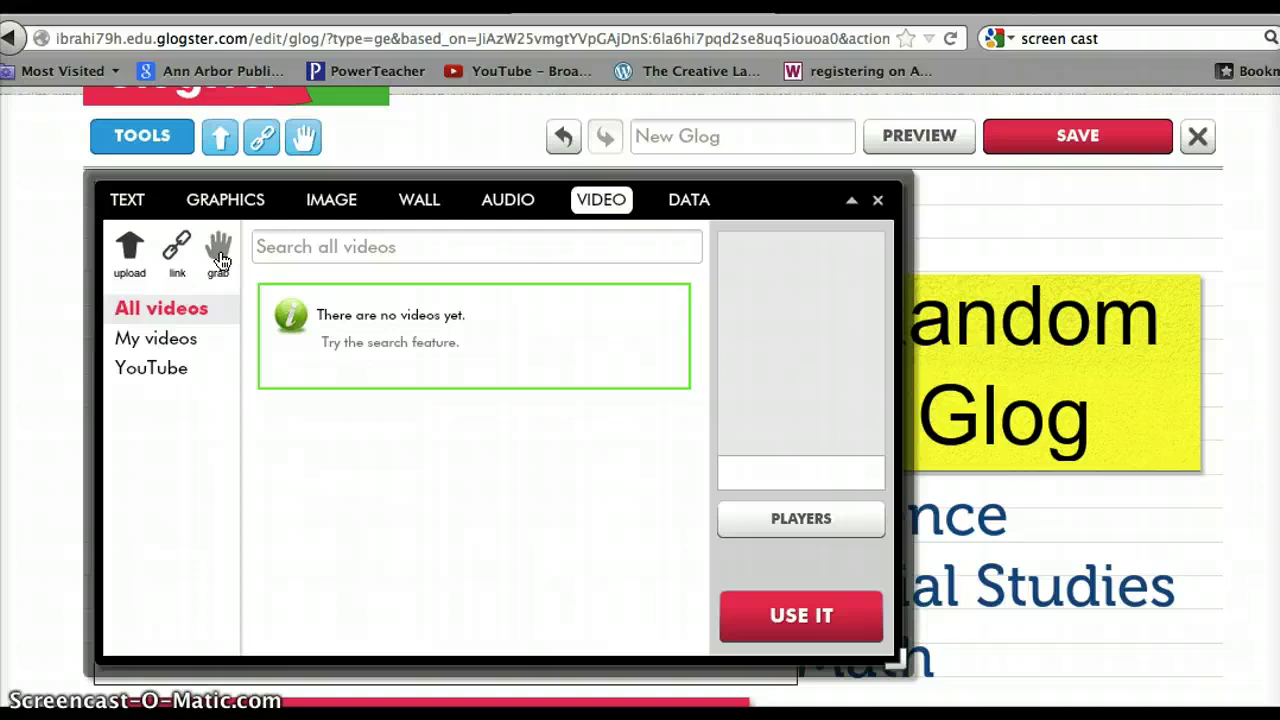
{"action": "left_click", "coordinate": [220, 258]}
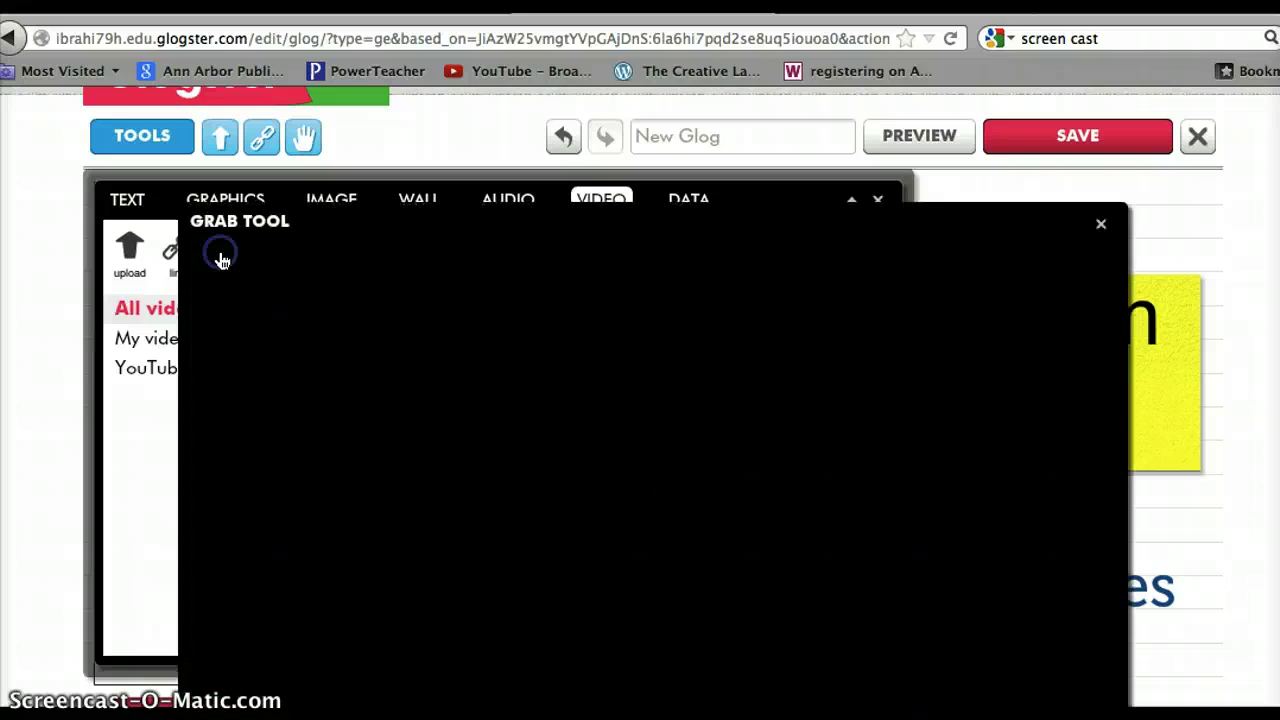
Step: Allow the site to use the camera and microphone
{"action": "scroll", "coordinate": [580, 340], "scroll_direction": "down", "scroll_amount": 7}
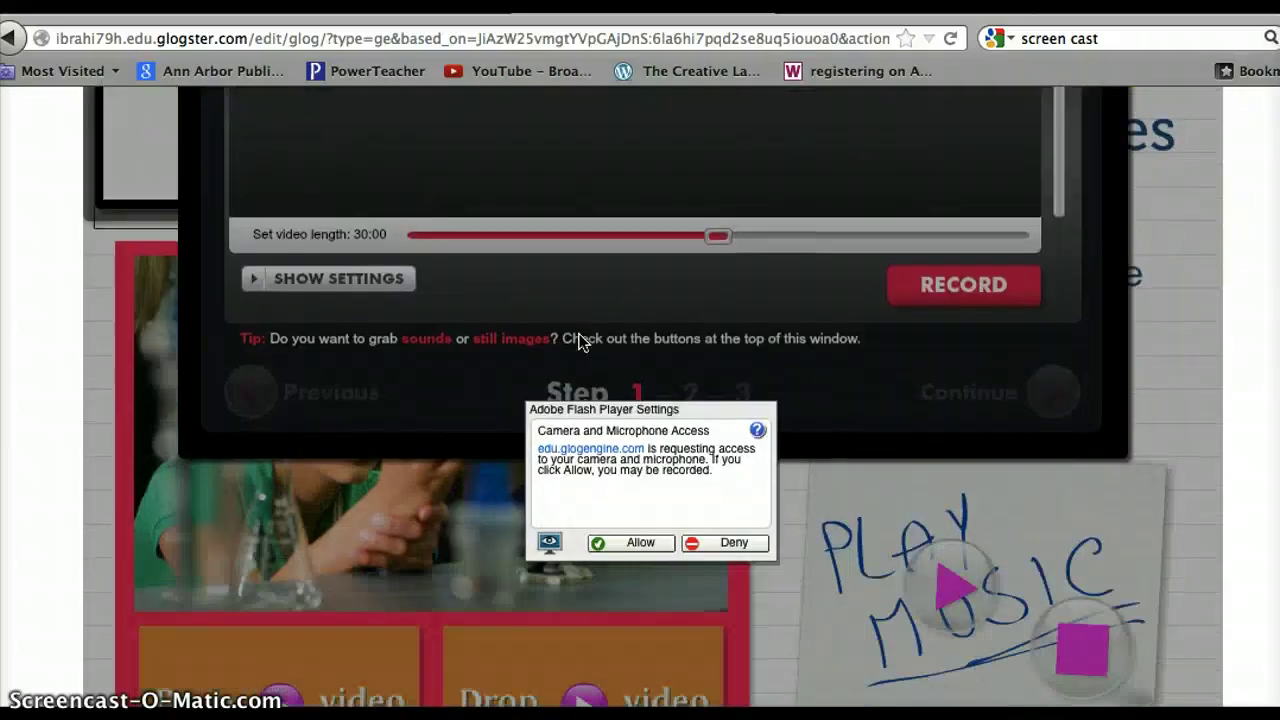
{"action": "scroll", "coordinate": [578, 339], "scroll_direction": "down", "scroll_amount": 2}
{"action": "left_click", "coordinate": [620, 442]}
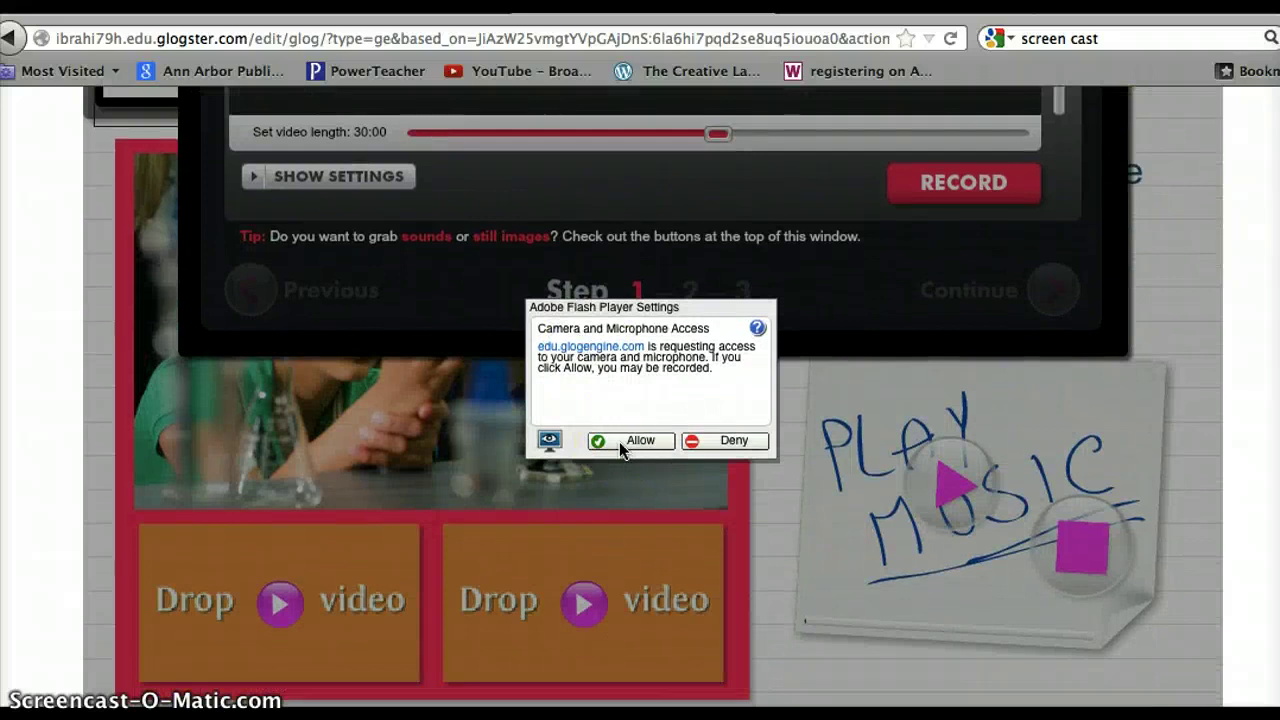
{"action": "left_click", "coordinate": [619, 441]}
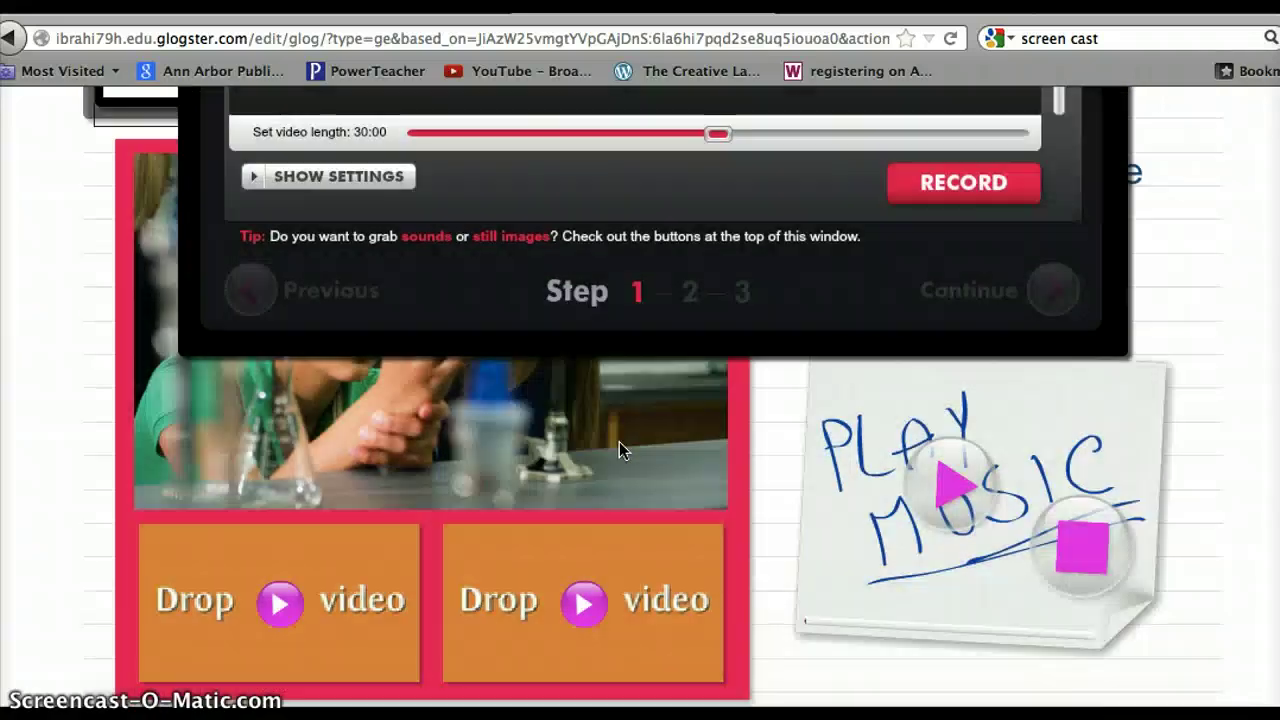
{"action": "left_click", "coordinate": [767, 390]}
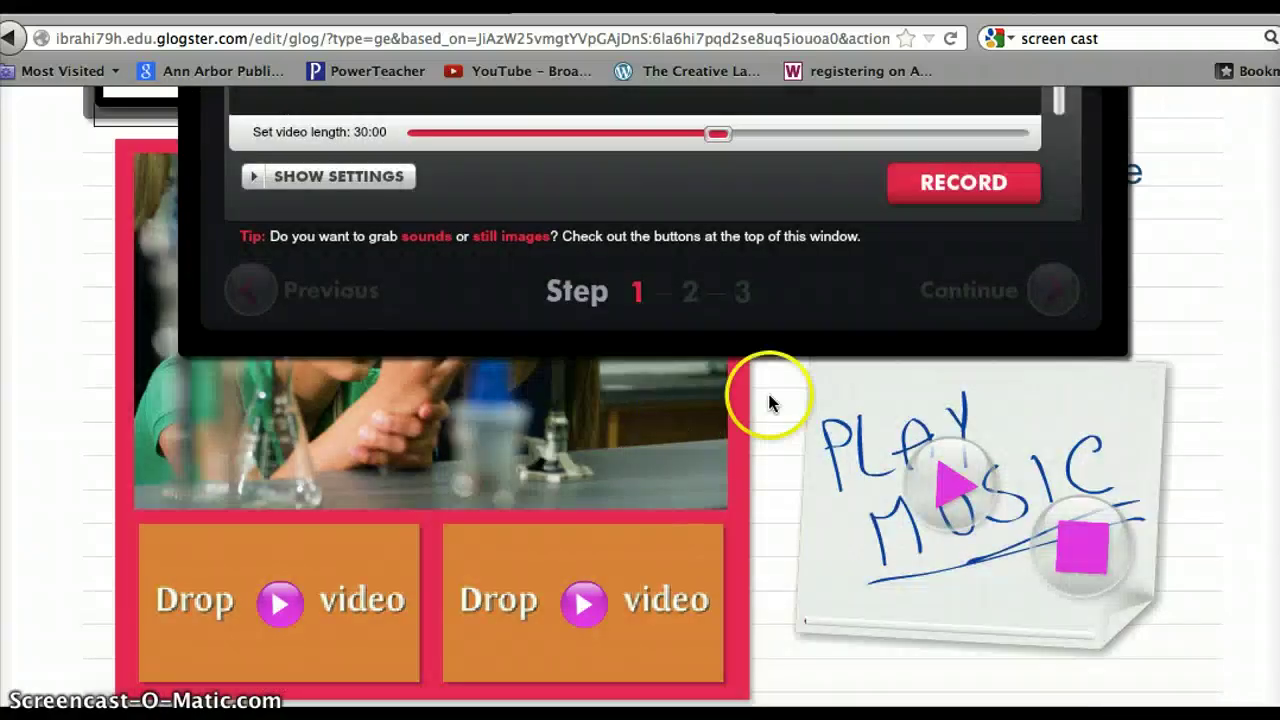
Step: Record a roughly nine-second webcam video
{"action": "scroll", "coordinate": [770, 402], "scroll_direction": "up", "scroll_amount": 5}
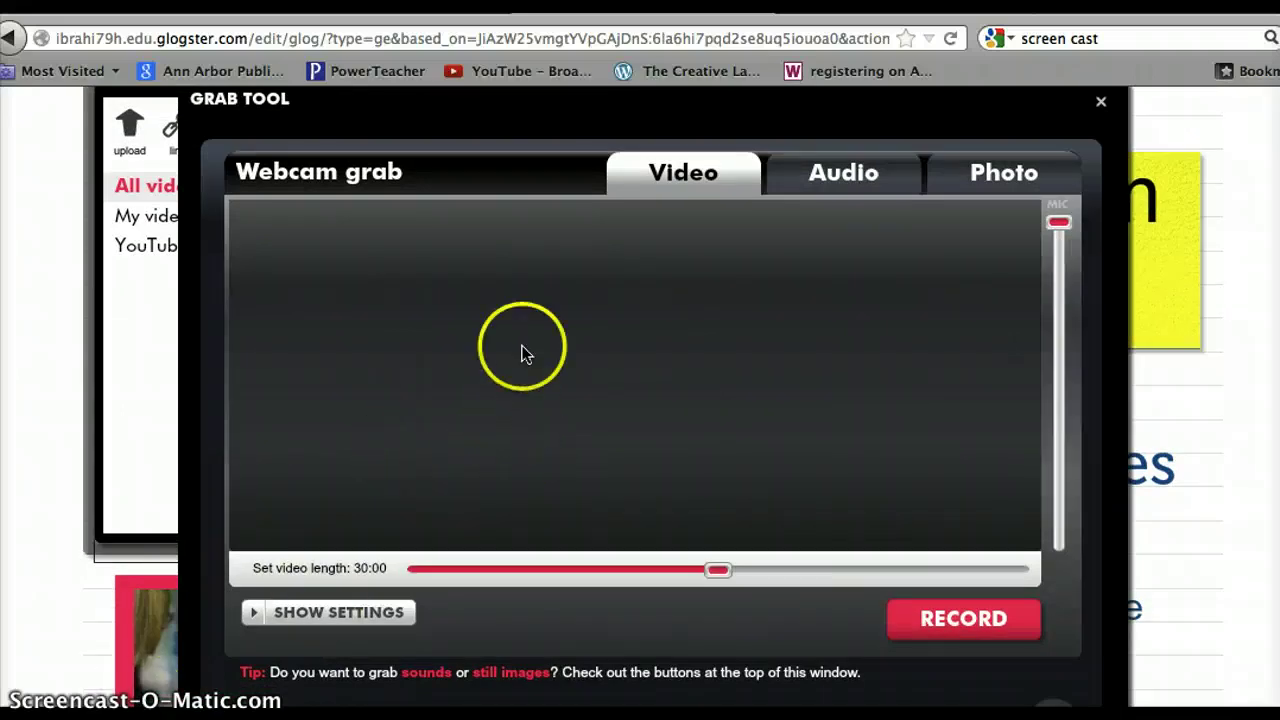
{"action": "scroll", "coordinate": [511, 372], "scroll_direction": "down", "scroll_amount": 5}
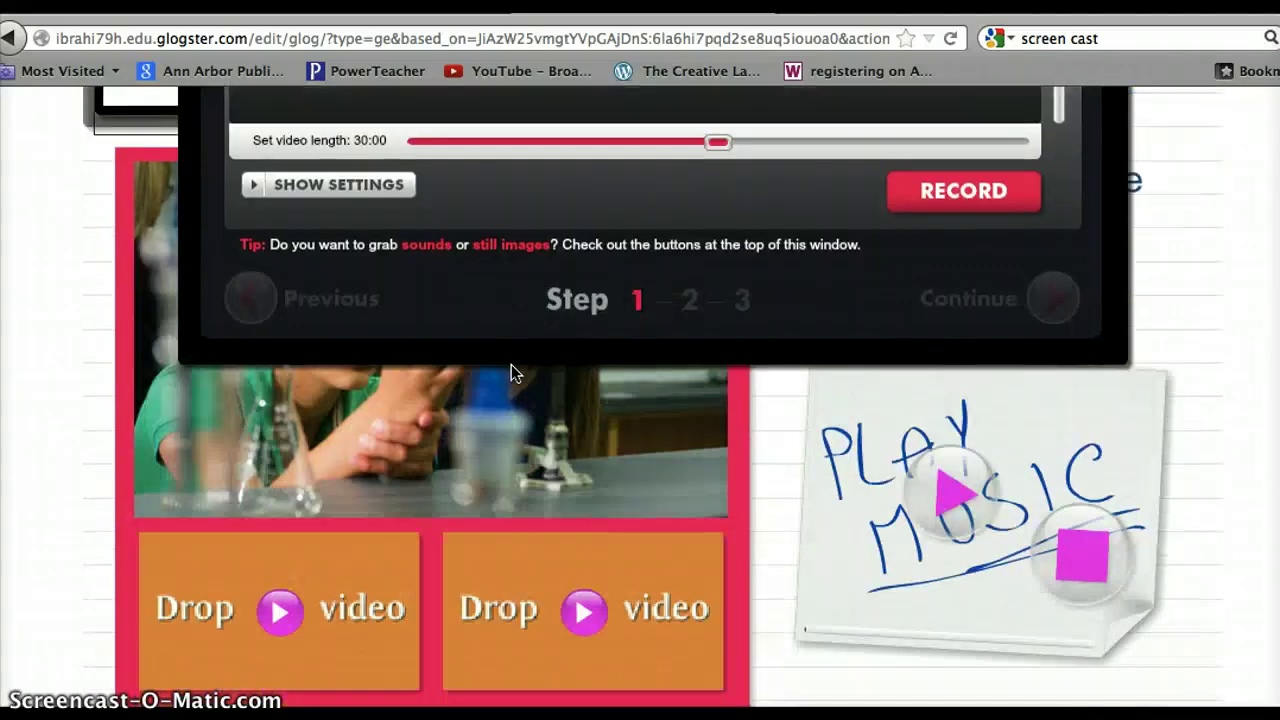
{"action": "scroll", "coordinate": [511, 372], "scroll_direction": "up", "scroll_amount": 5}
{"action": "scroll", "coordinate": [511, 371], "scroll_direction": "down", "scroll_amount": 2}
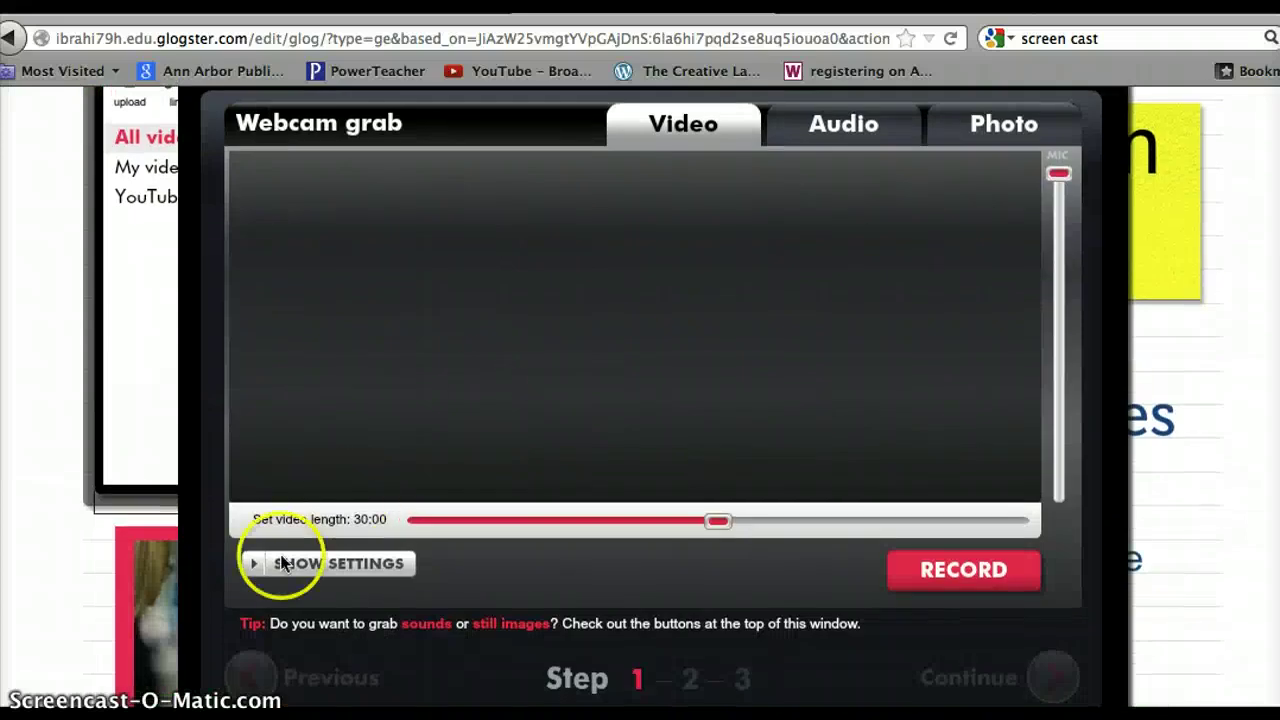
{"action": "left_click", "coordinate": [934, 577]}
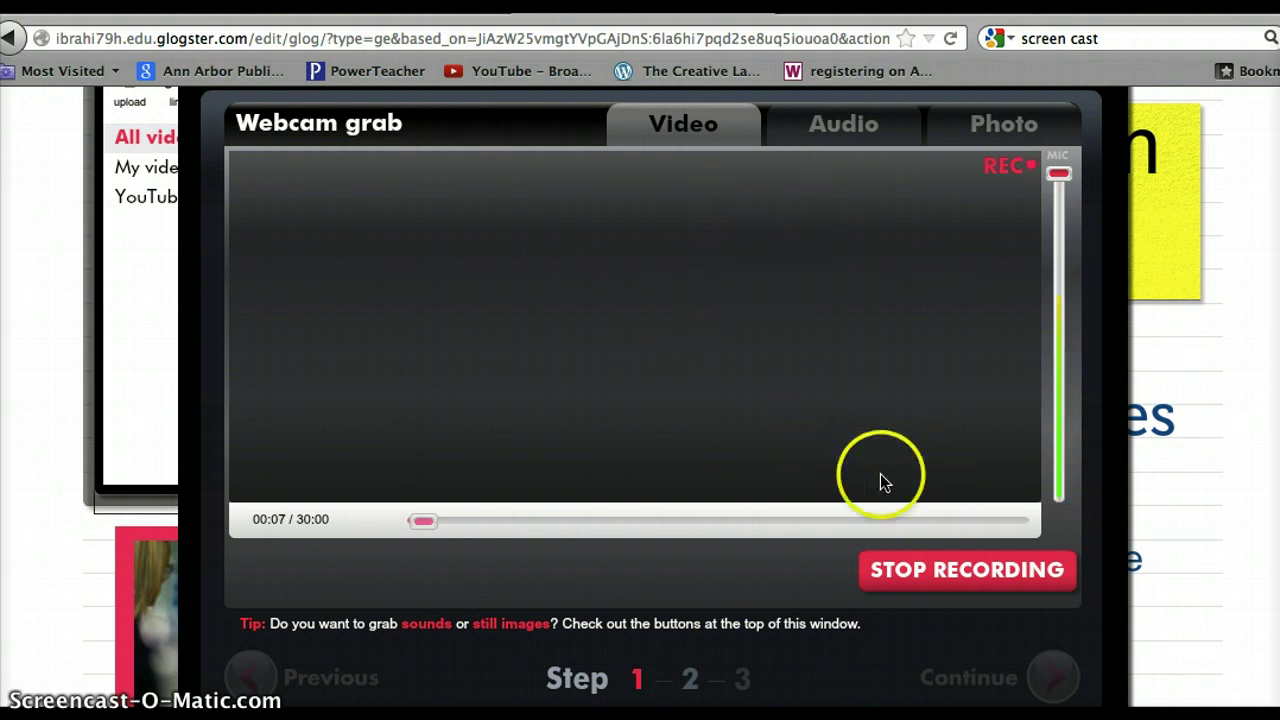
{"action": "left_click", "coordinate": [920, 578]}
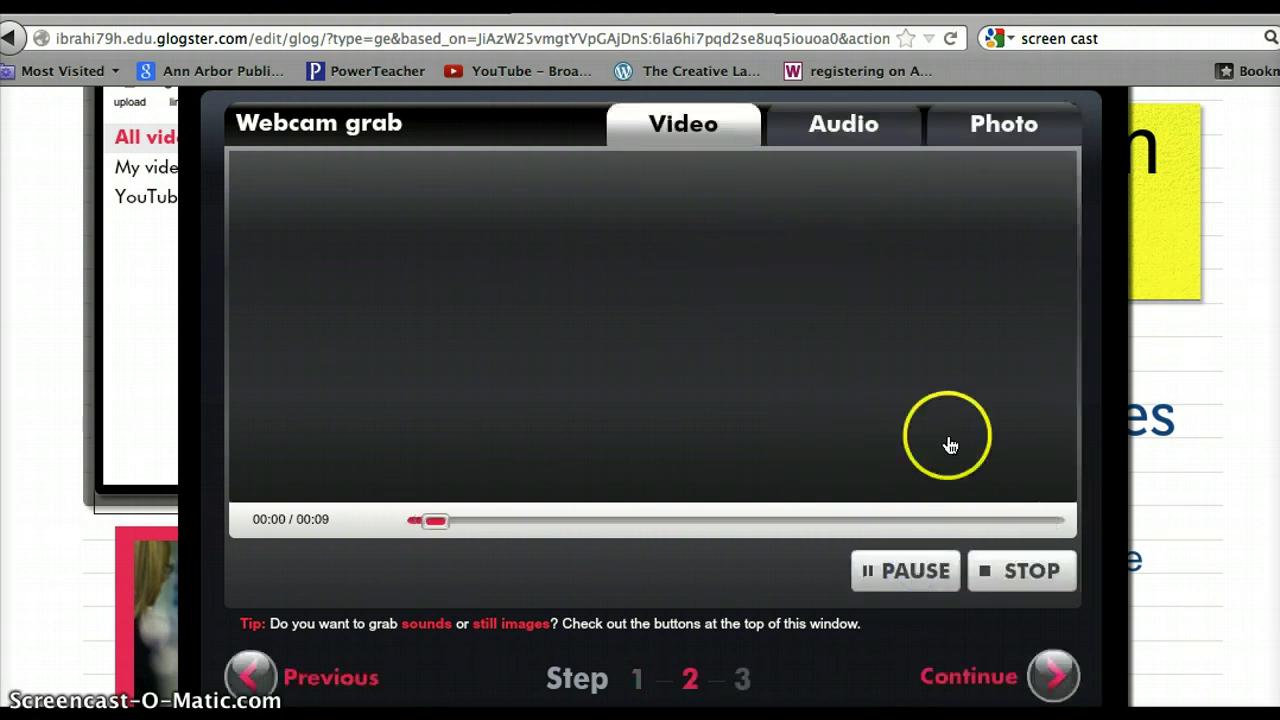
{"action": "scroll", "coordinate": [955, 410], "scroll_direction": "down", "scroll_amount": 3}
Step: Name the video 'kajsldkjf', choose the first thumbnail, and save it to the gallery
{"action": "left_click", "coordinate": [1044, 510]}
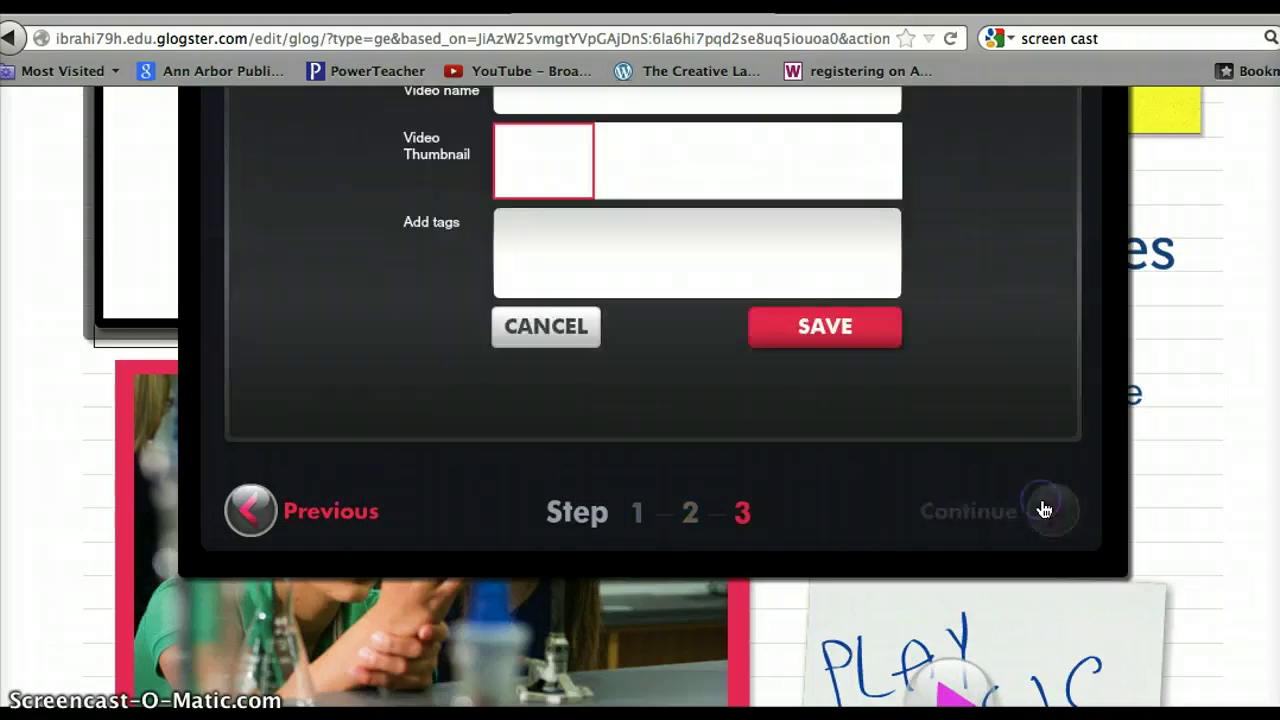
{"action": "scroll", "coordinate": [828, 405], "scroll_direction": "up", "scroll_amount": 3}
{"action": "scroll", "coordinate": [828, 405], "scroll_direction": "up", "scroll_amount": 1}
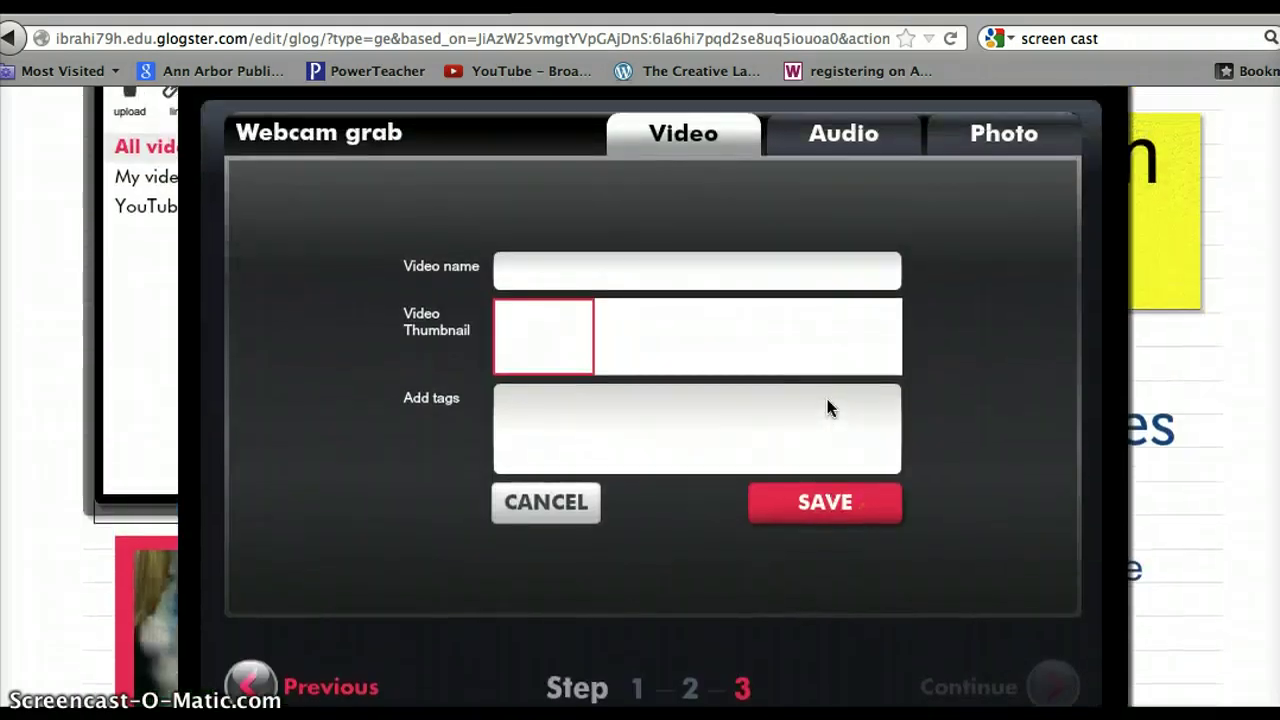
{"action": "left_click", "coordinate": [226, 636]}
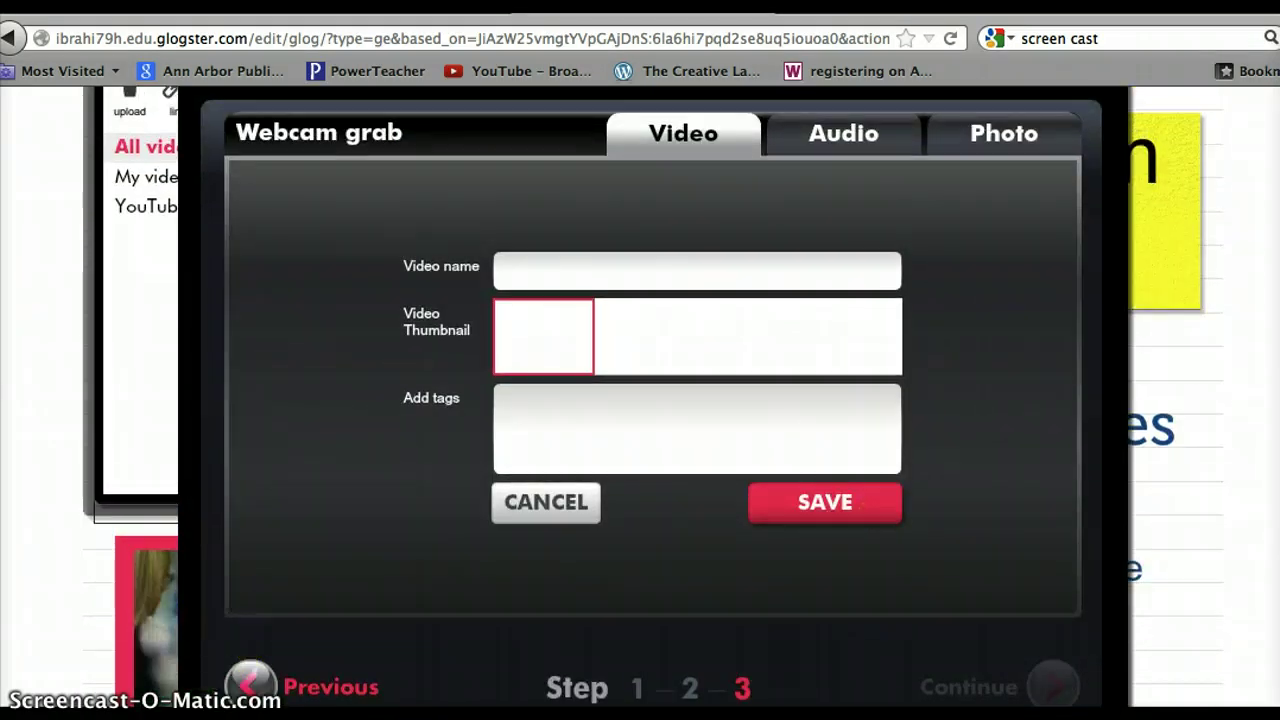
{"action": "left_click", "coordinate": [558, 272]}
{"action": "type", "text": "kajsldk"}
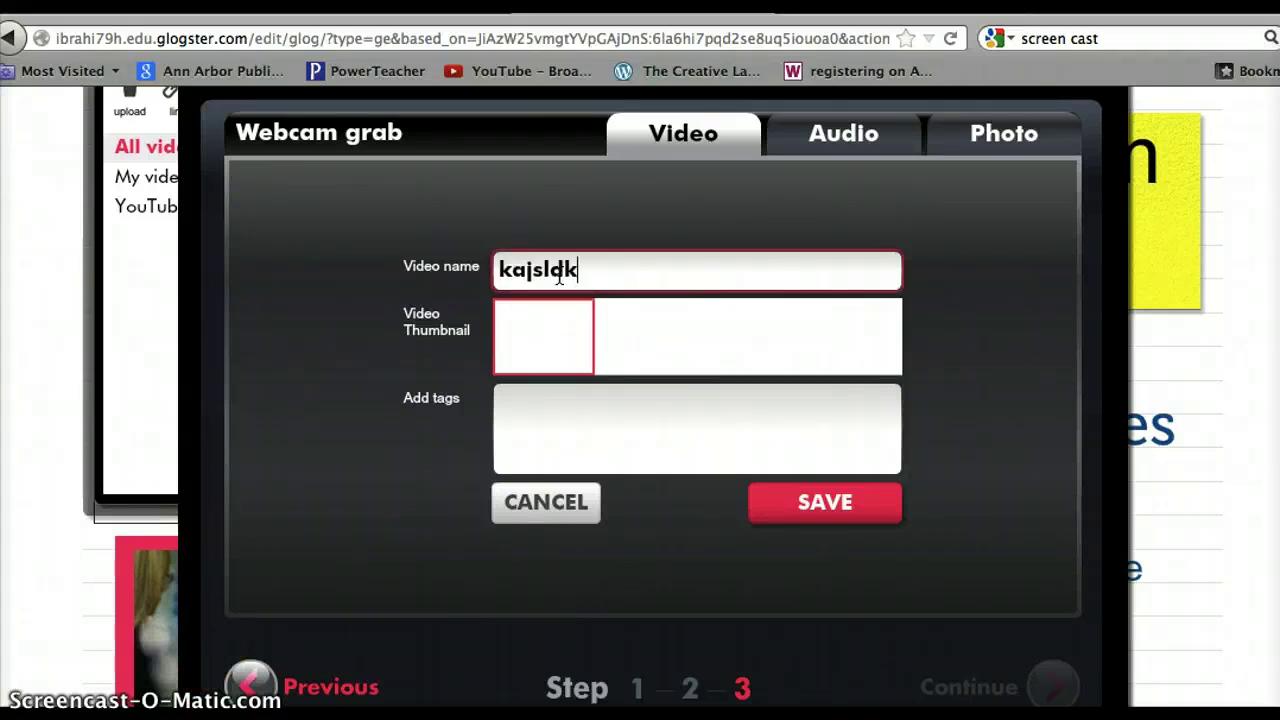
{"action": "type", "text": "jf"}
{"action": "left_click", "coordinate": [622, 336]}
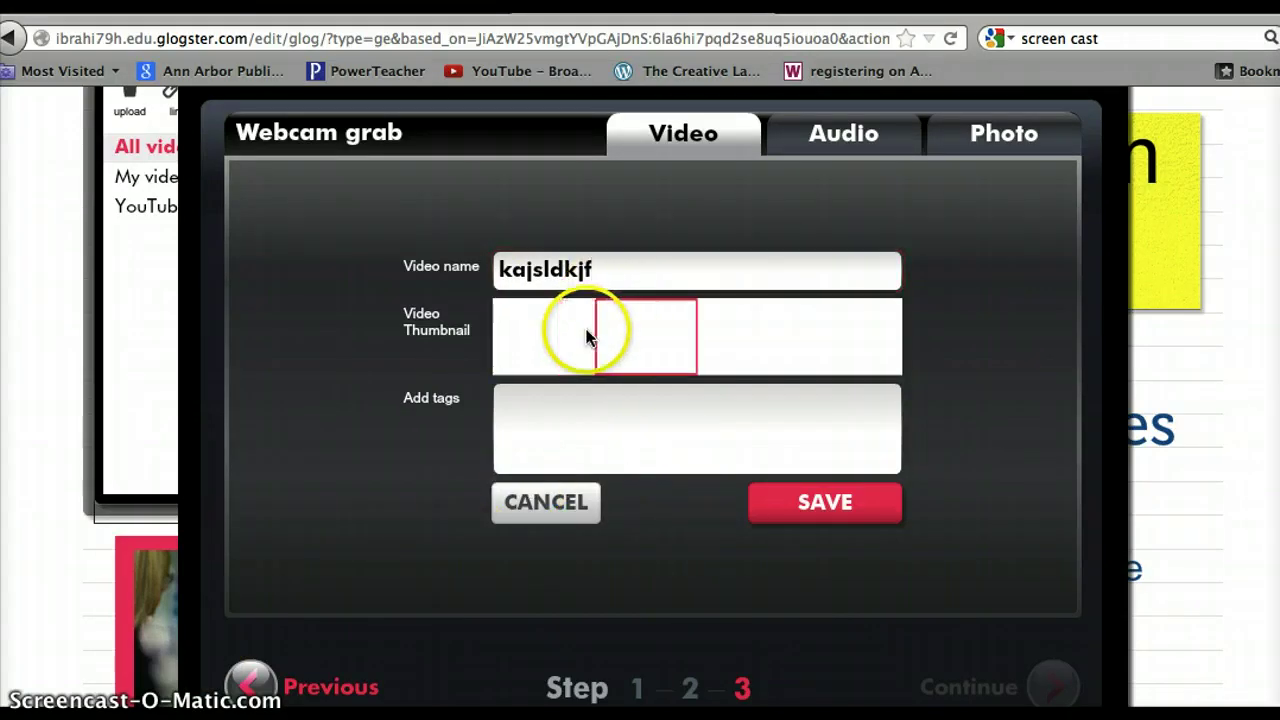
{"action": "left_click", "coordinate": [580, 331]}
{"action": "left_click", "coordinate": [623, 337]}
{"action": "left_click", "coordinate": [557, 334]}
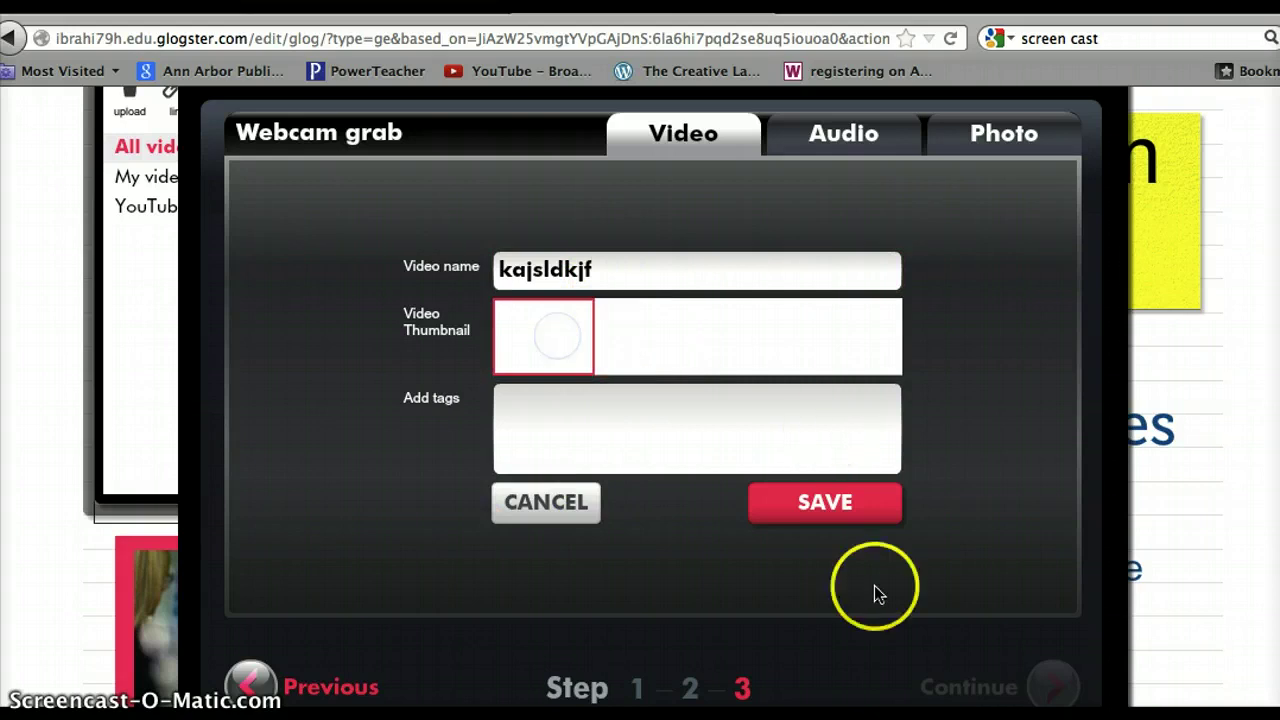
{"action": "left_click", "coordinate": [823, 501]}
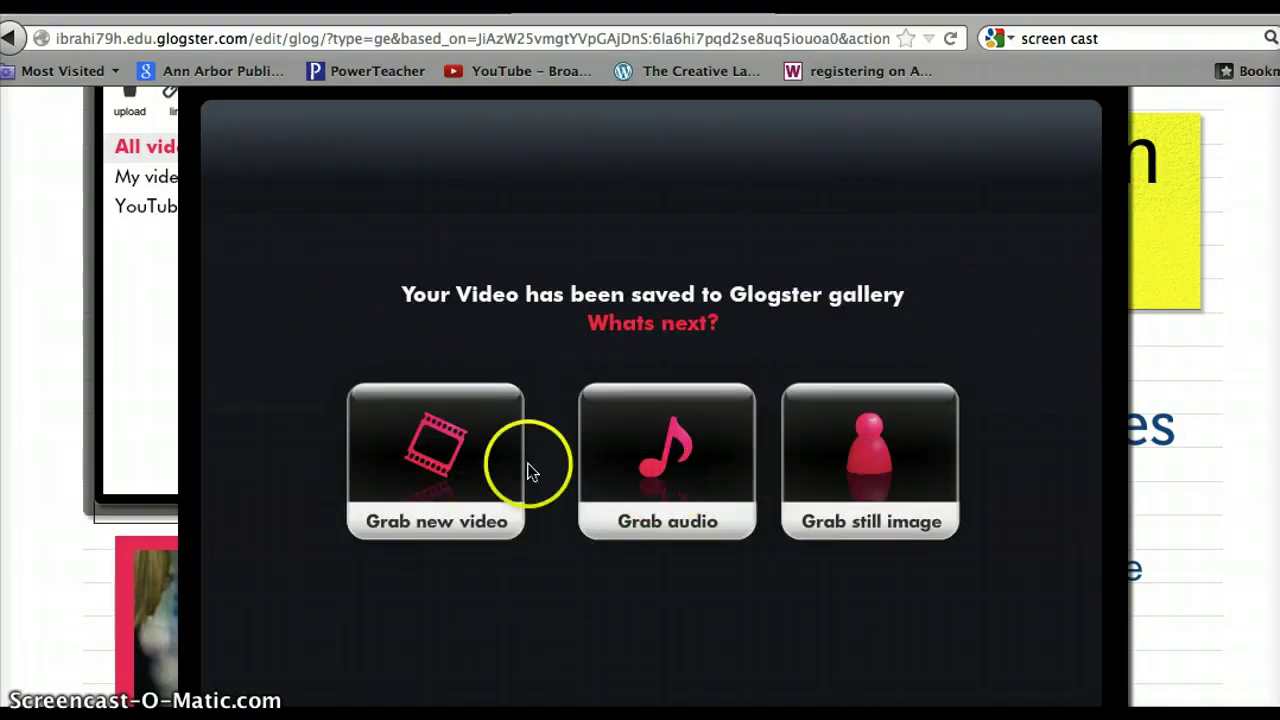
Step: Close the video-saved confirmation and the video library to return to the glog
{"action": "scroll", "coordinate": [642, 207], "scroll_direction": "down", "scroll_amount": 5}
{"action": "scroll", "coordinate": [641, 208], "scroll_direction": "up", "scroll_amount": 4}
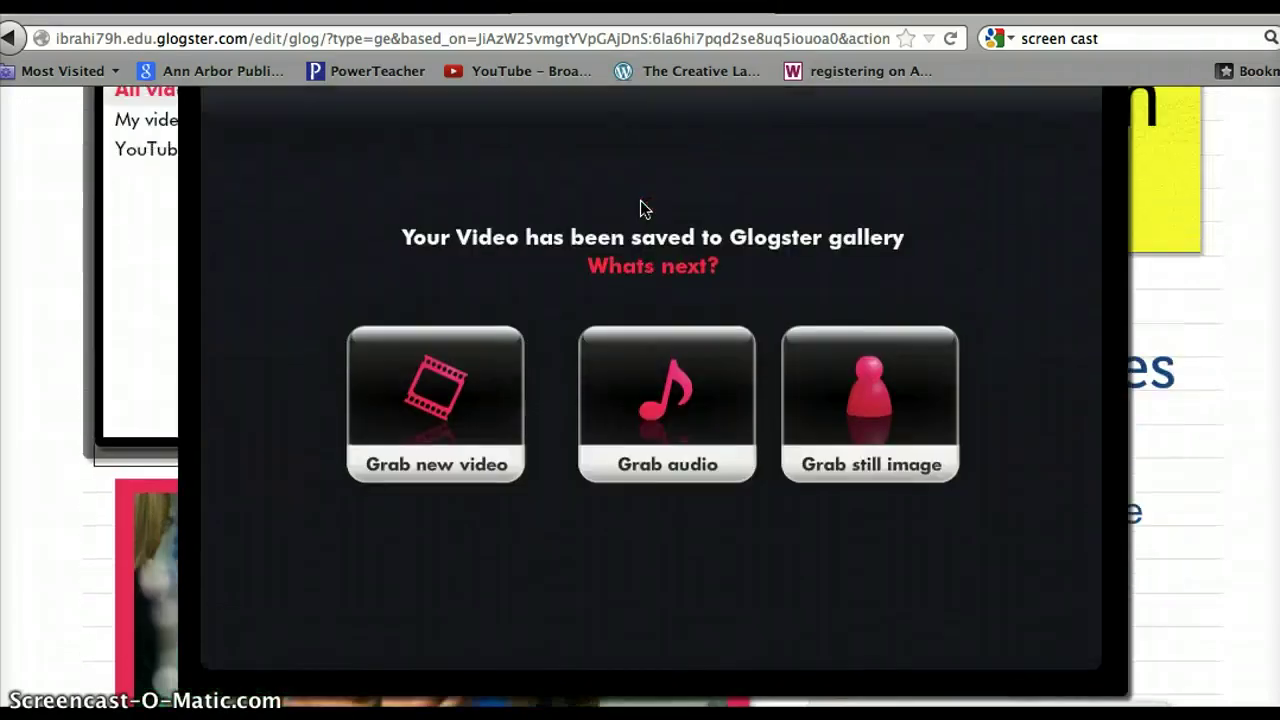
{"action": "scroll", "coordinate": [914, 271], "scroll_direction": "up", "scroll_amount": 6}
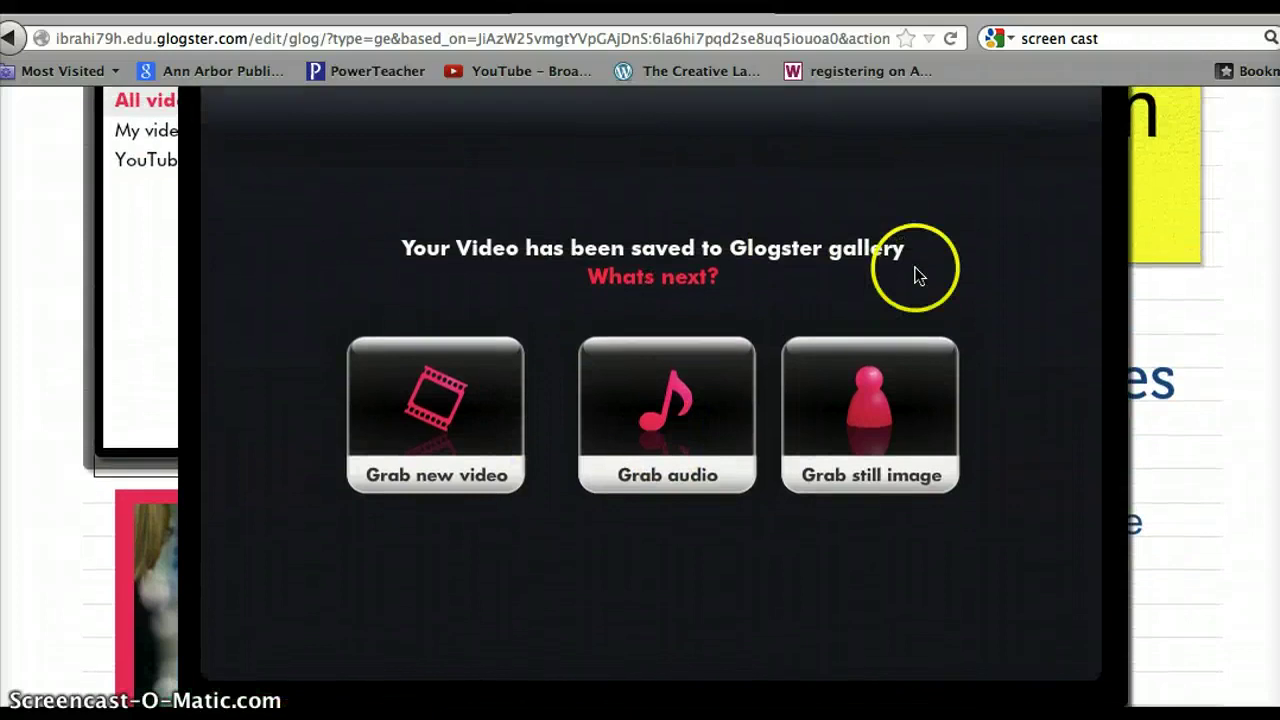
{"action": "left_click", "coordinate": [1101, 240]}
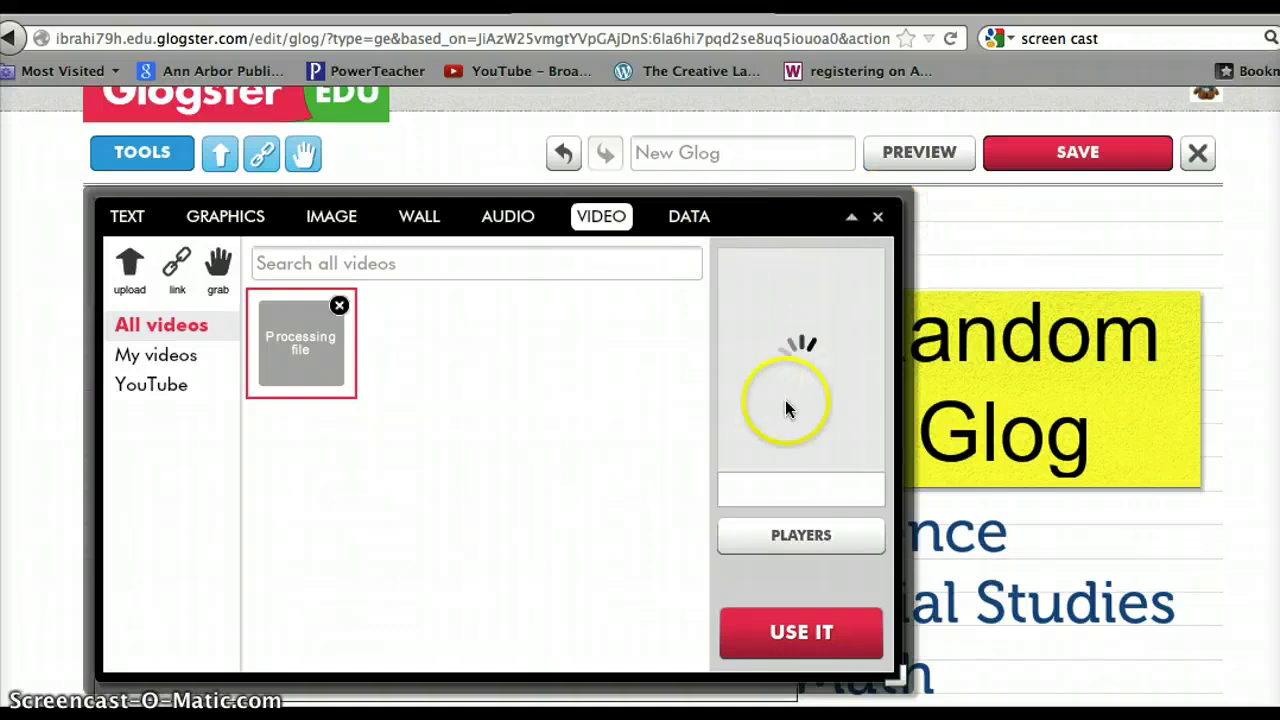
{"action": "left_click", "coordinate": [878, 220]}
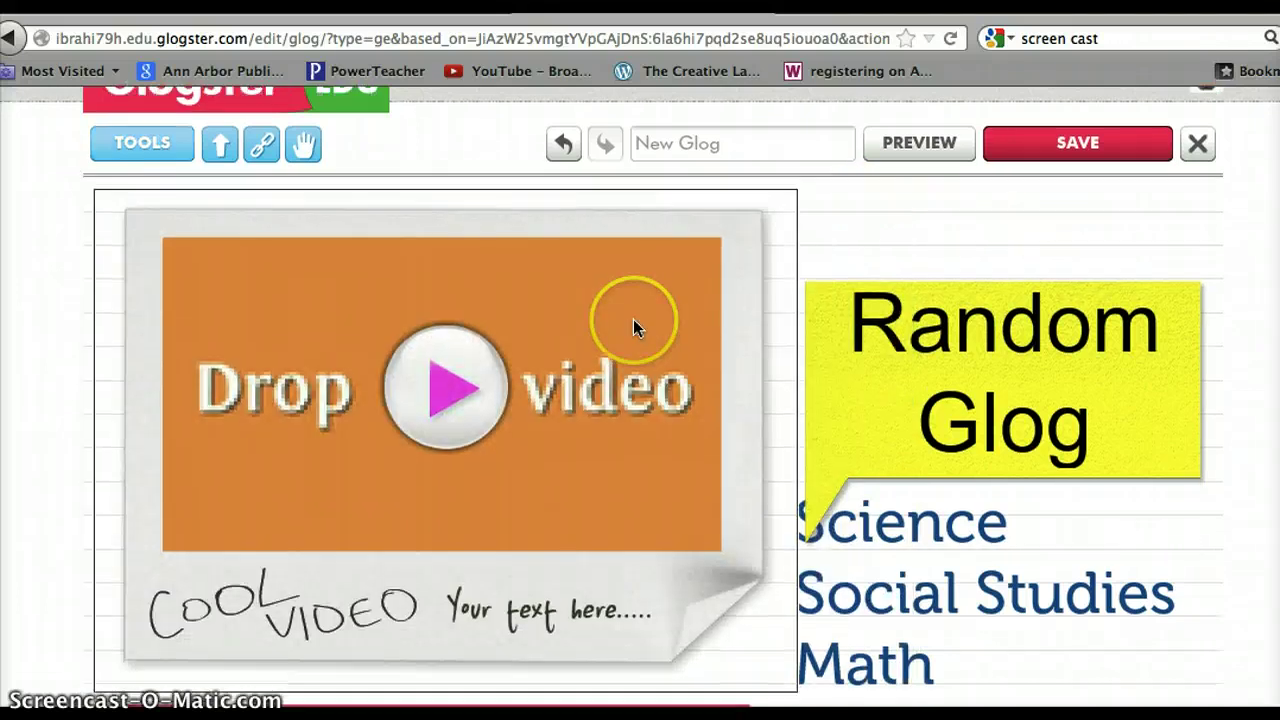
{"action": "scroll", "coordinate": [633, 319], "scroll_direction": "down", "scroll_amount": 5}
{"action": "scroll", "coordinate": [633, 319], "scroll_direction": "up", "scroll_amount": 3}
{"action": "scroll", "coordinate": [633, 319], "scroll_direction": "down", "scroll_amount": 3}
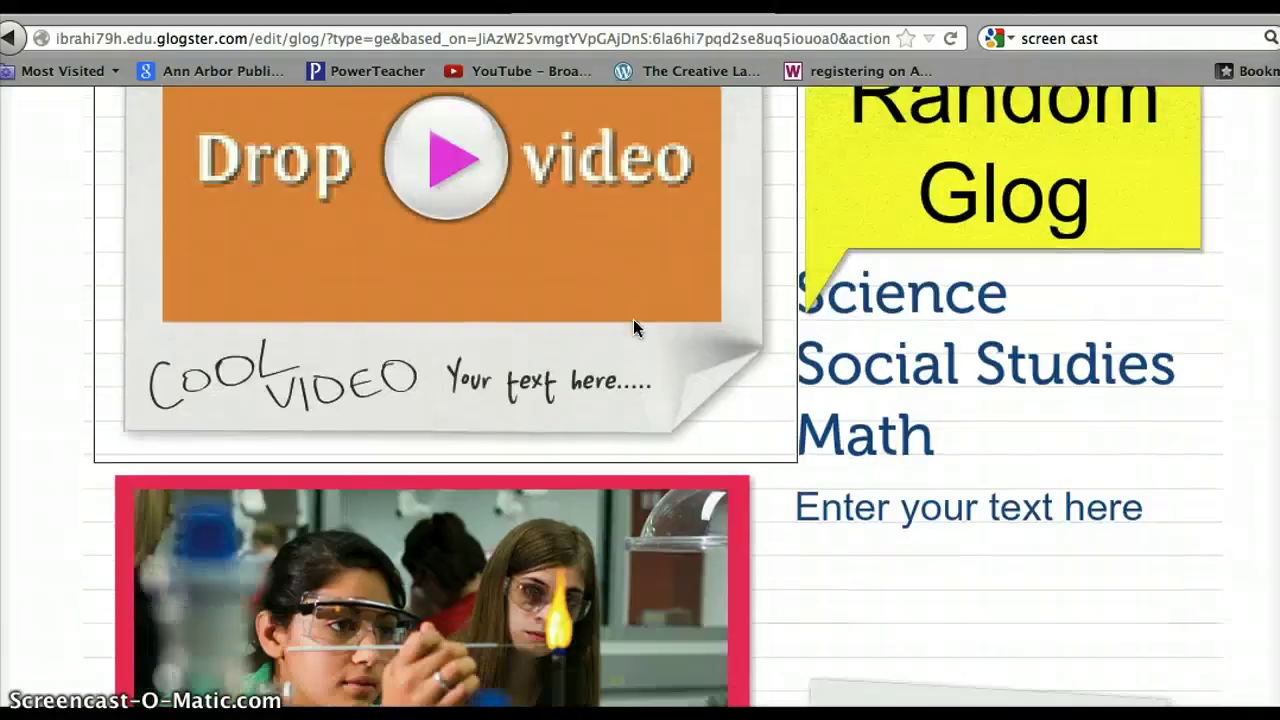
Step: Overwrite the Science / Social Studies / Math text box with 'Me gustan las ciencias.'
{"action": "left_click", "coordinate": [922, 338]}
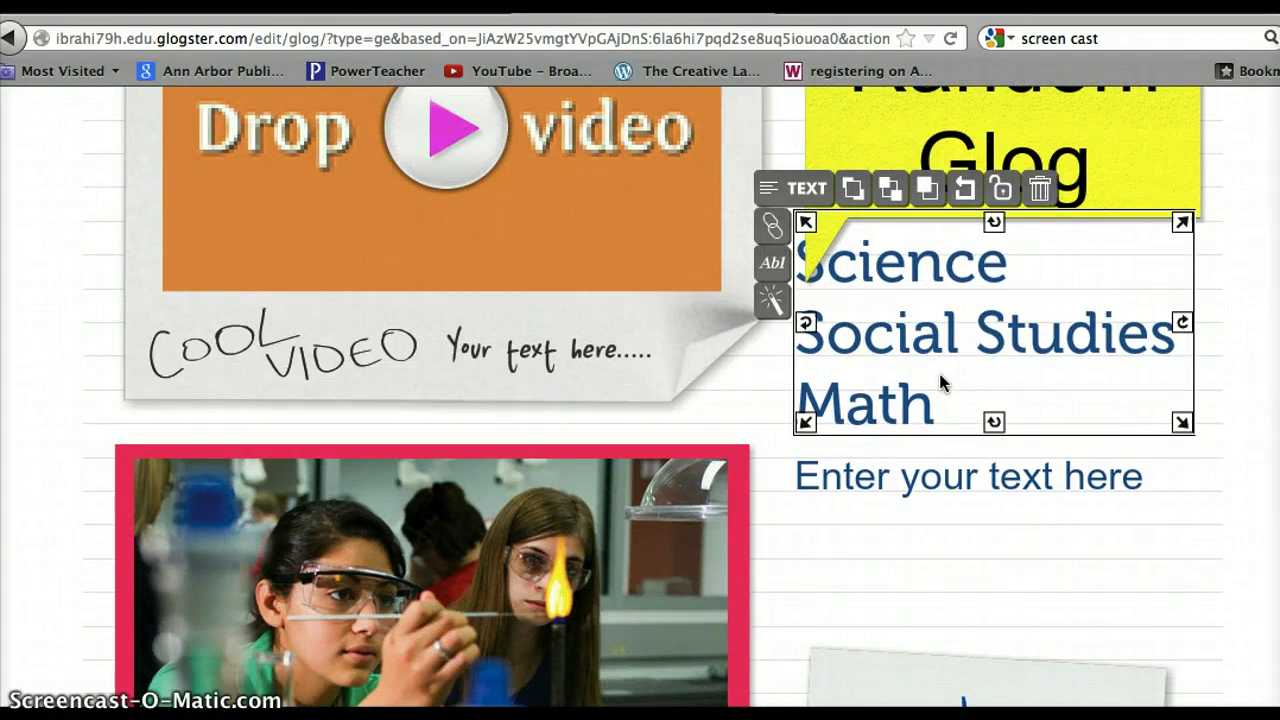
{"action": "double_click", "coordinate": [922, 378]}
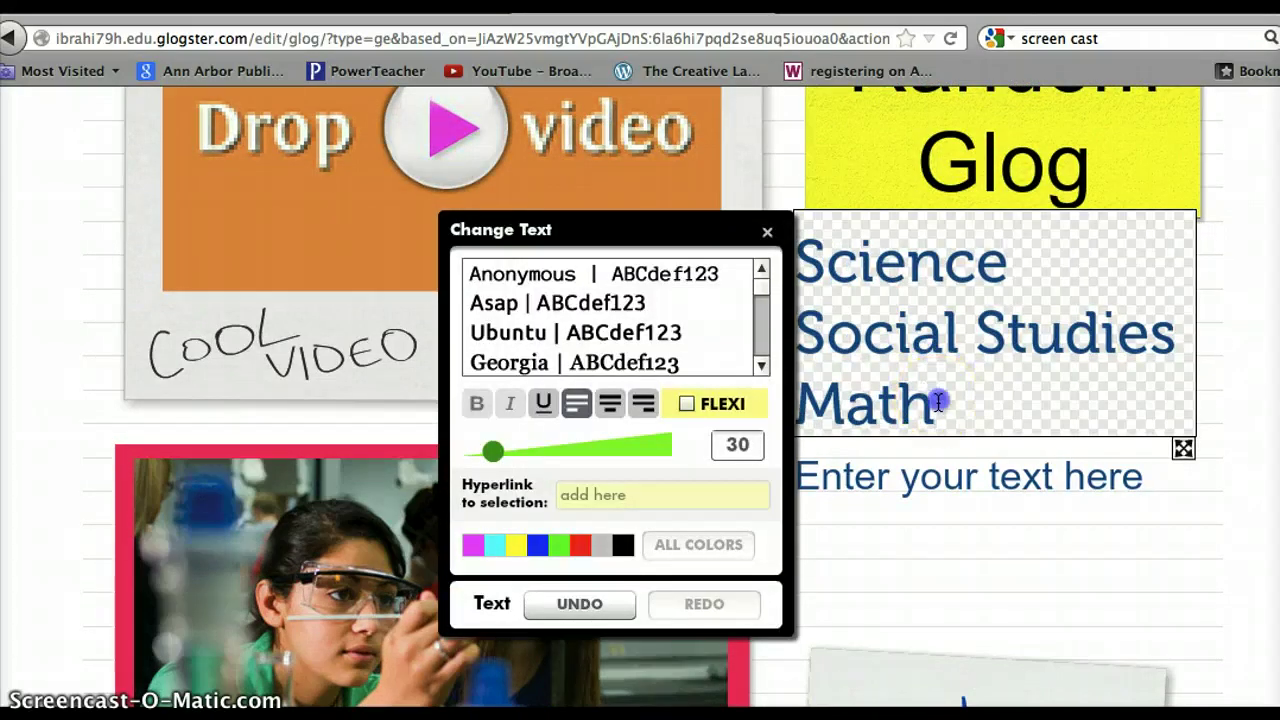
{"action": "left_click_drag", "start_coordinate": [938, 402], "coordinate": [798, 218]}
{"action": "type", "text": "Me gustan las"}
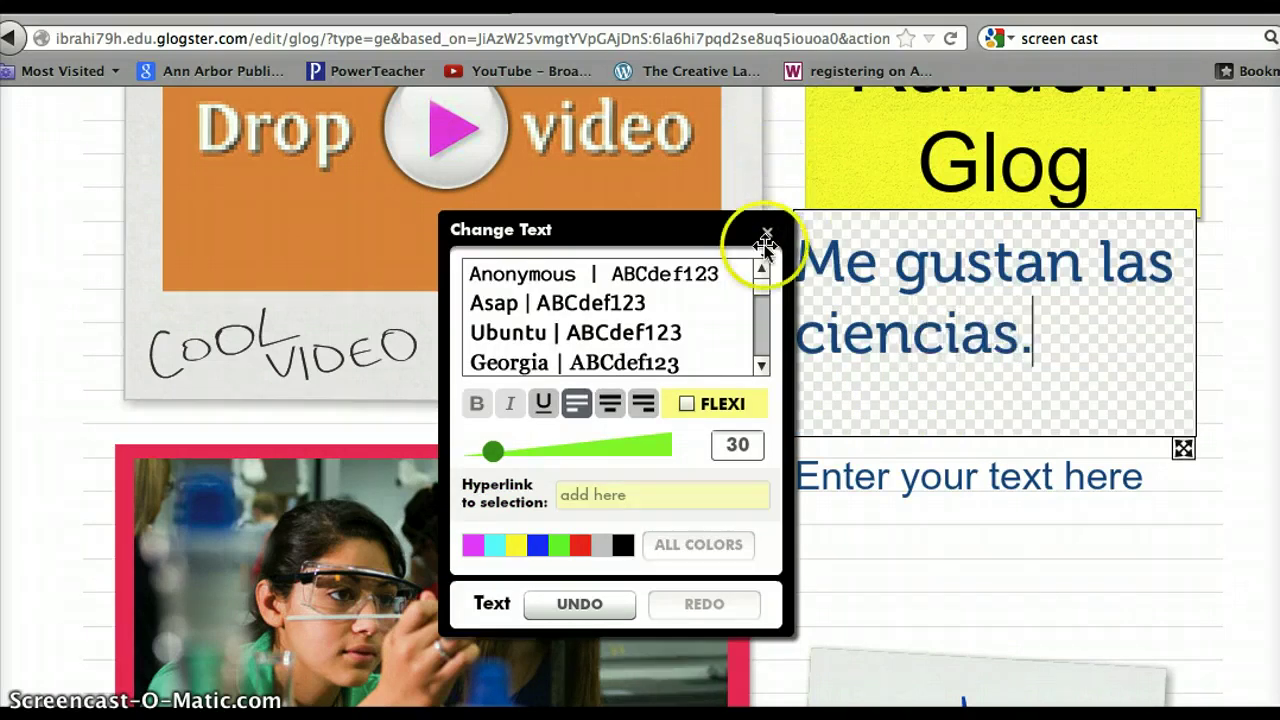
{"action": "left_click", "coordinate": [766, 237]}
{"action": "scroll", "coordinate": [809, 264], "scroll_direction": "up", "scroll_amount": 3}
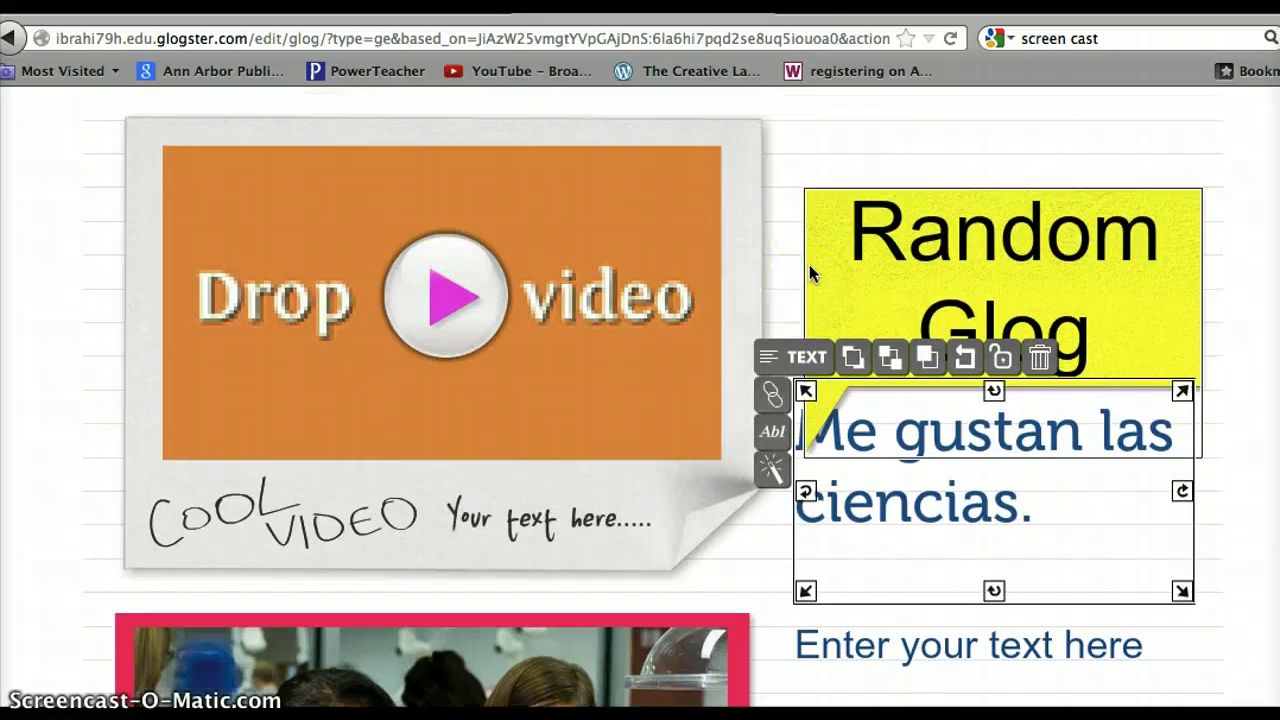
{"action": "scroll", "coordinate": [809, 264], "scroll_direction": "up", "scroll_amount": 2}
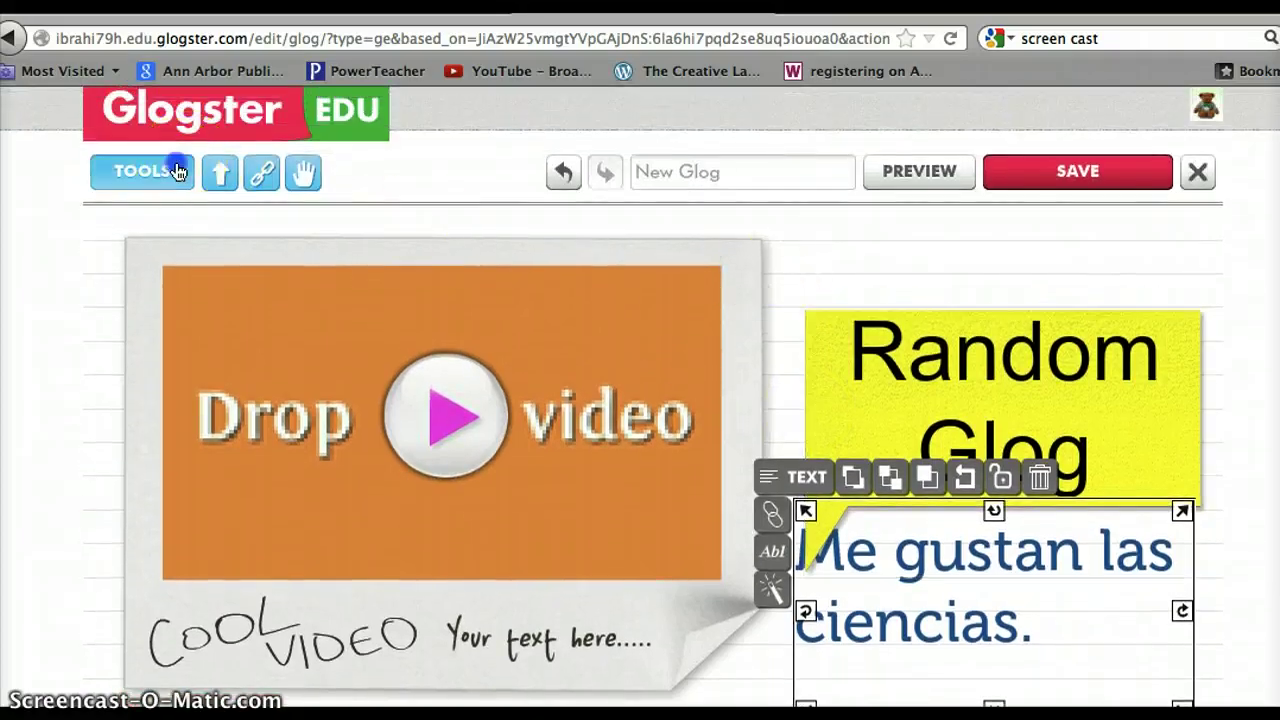
Step: Record a short audio clip with the audio library's recording tool
{"action": "left_click", "coordinate": [177, 172]}
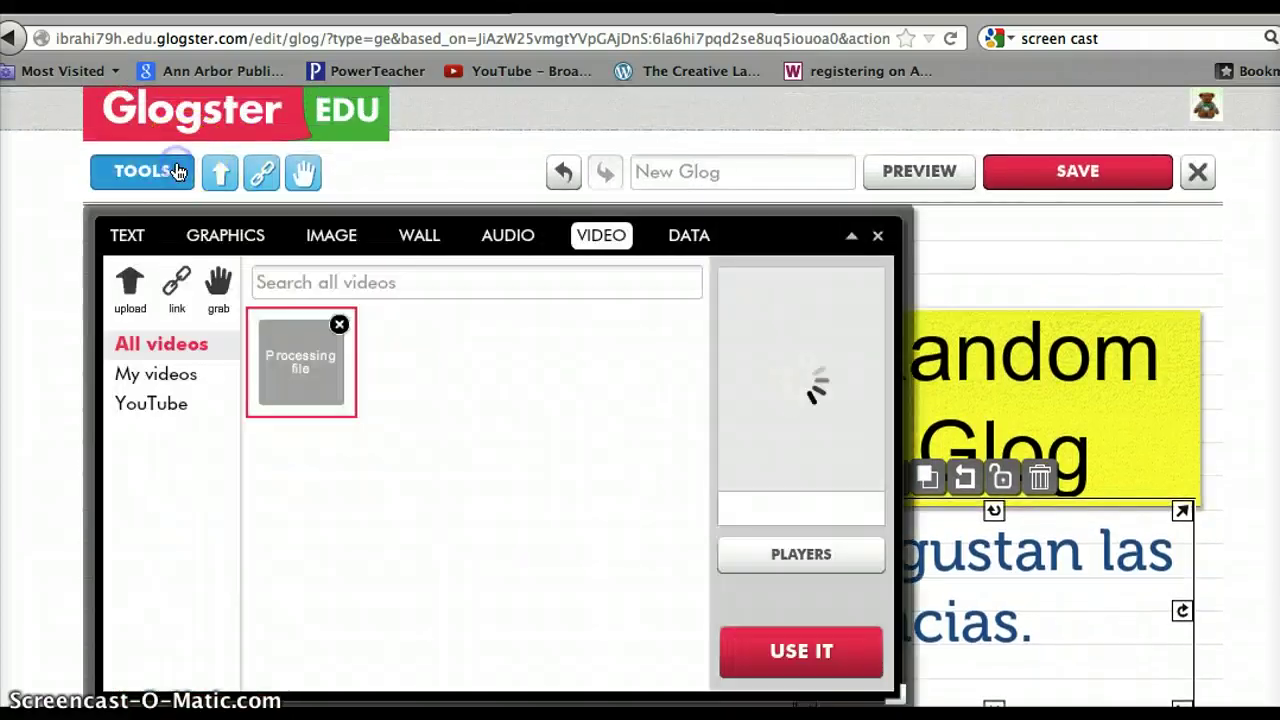
{"action": "left_click", "coordinate": [520, 236]}
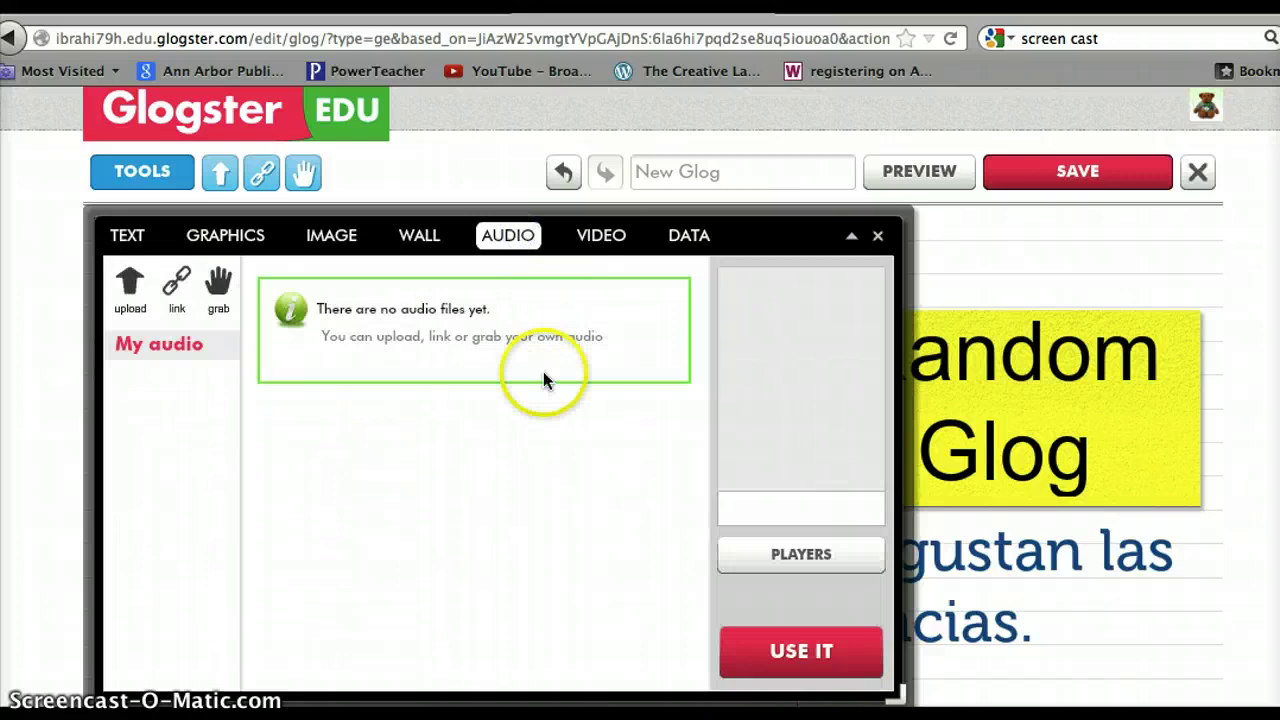
{"action": "left_click", "coordinate": [219, 287]}
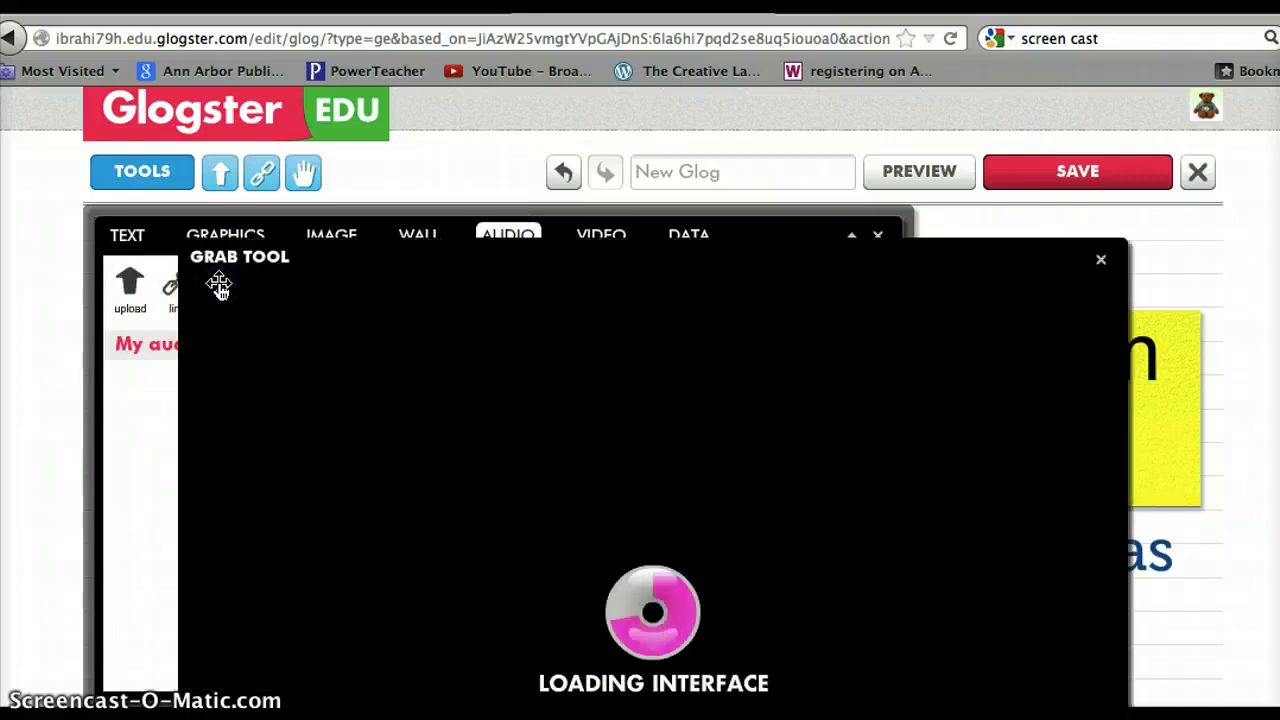
{"action": "left_click", "coordinate": [626, 402]}
{"action": "scroll", "coordinate": [623, 407], "scroll_direction": "down", "scroll_amount": 4}
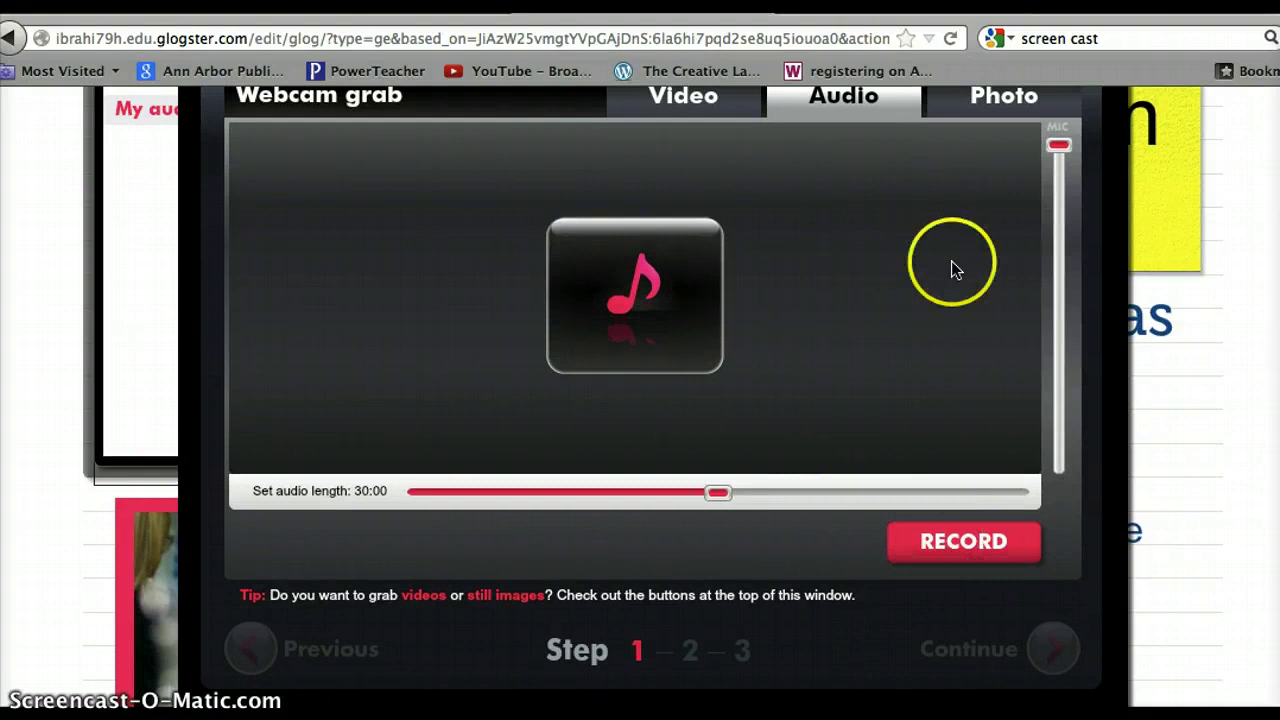
{"action": "left_click", "coordinate": [951, 540]}
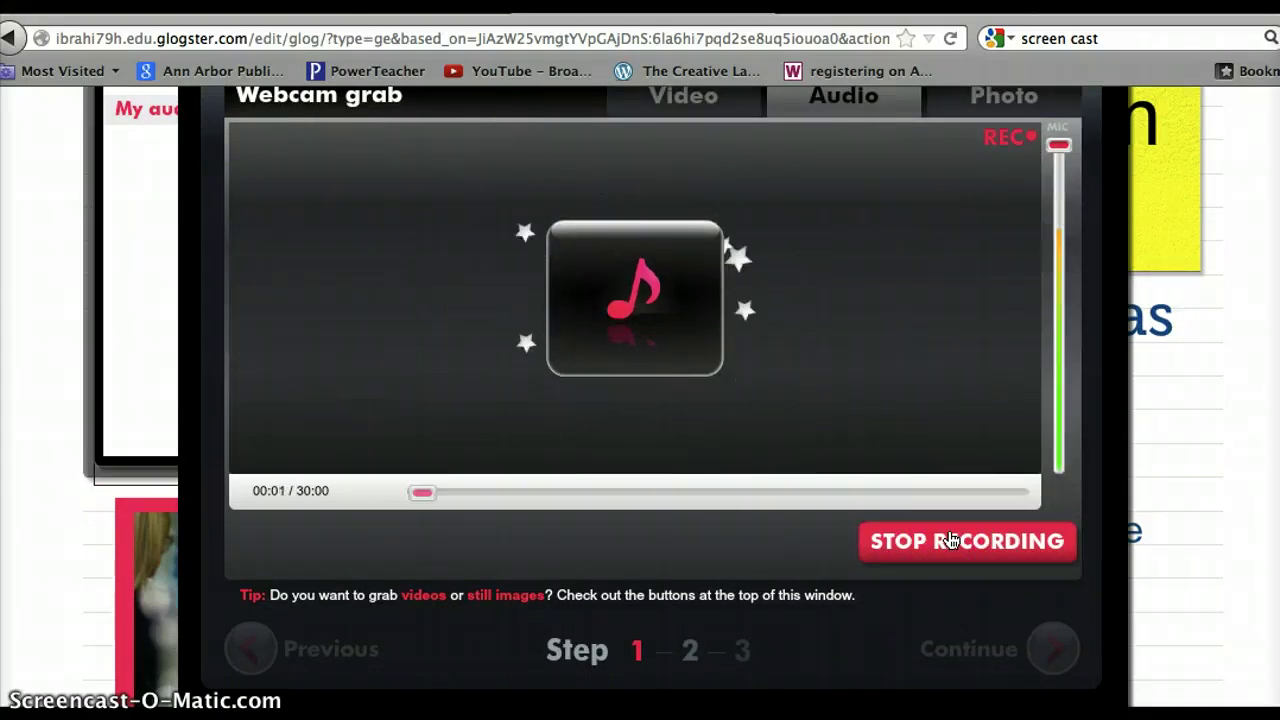
{"action": "left_click", "coordinate": [949, 538]}
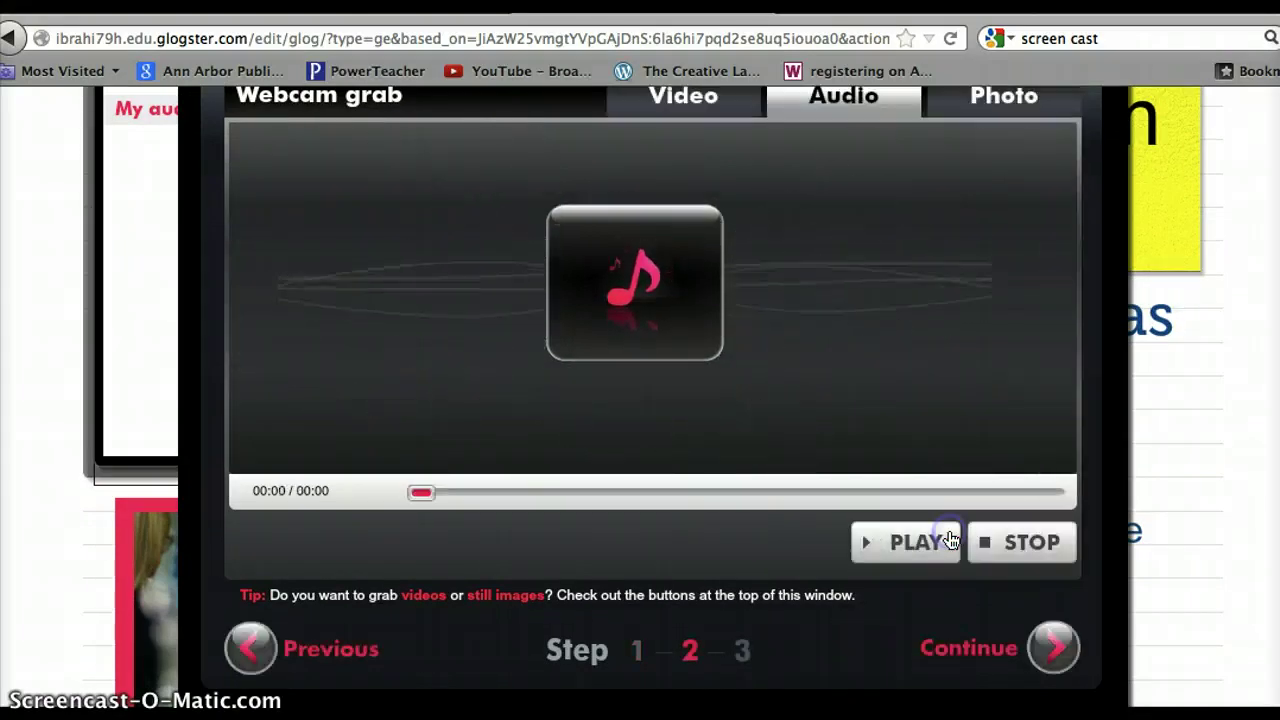
Step: Name the audio clip 'ciencias', save it to the Glogster gallery, and dismiss the confirmation
{"action": "left_click", "coordinate": [1057, 654]}
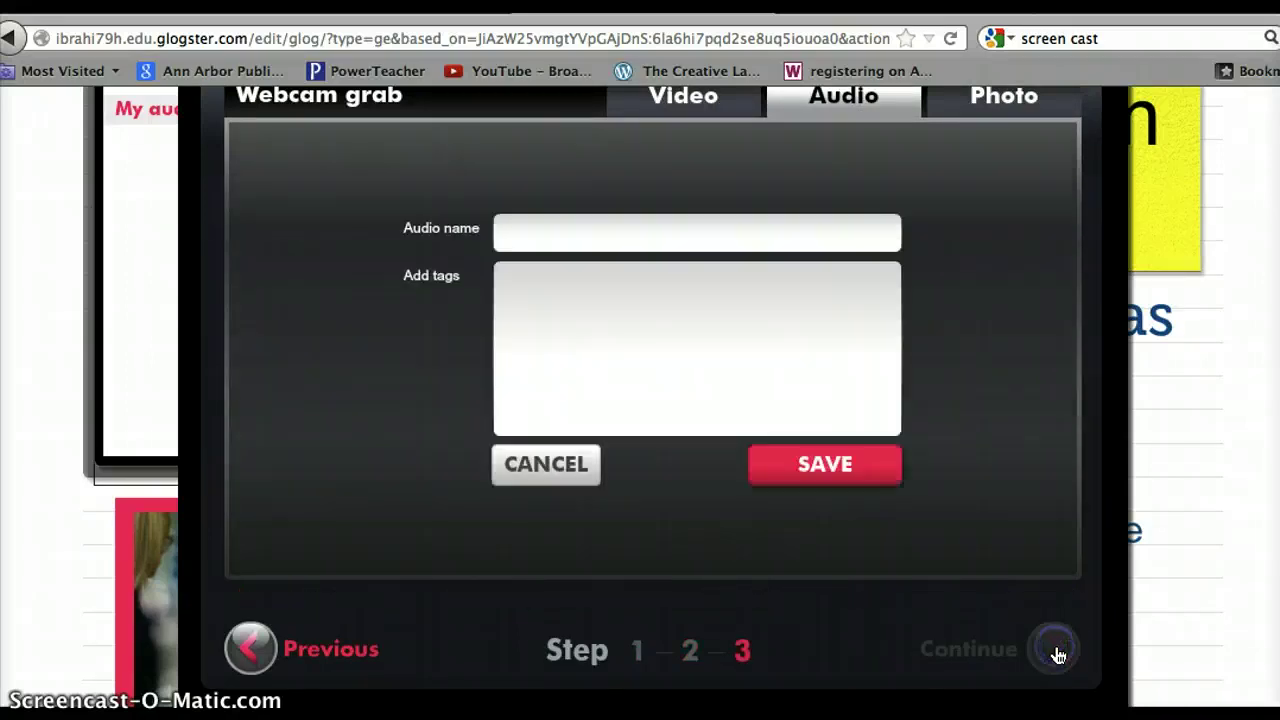
{"action": "left_click", "coordinate": [676, 231]}
{"action": "type", "text": "ciencias"}
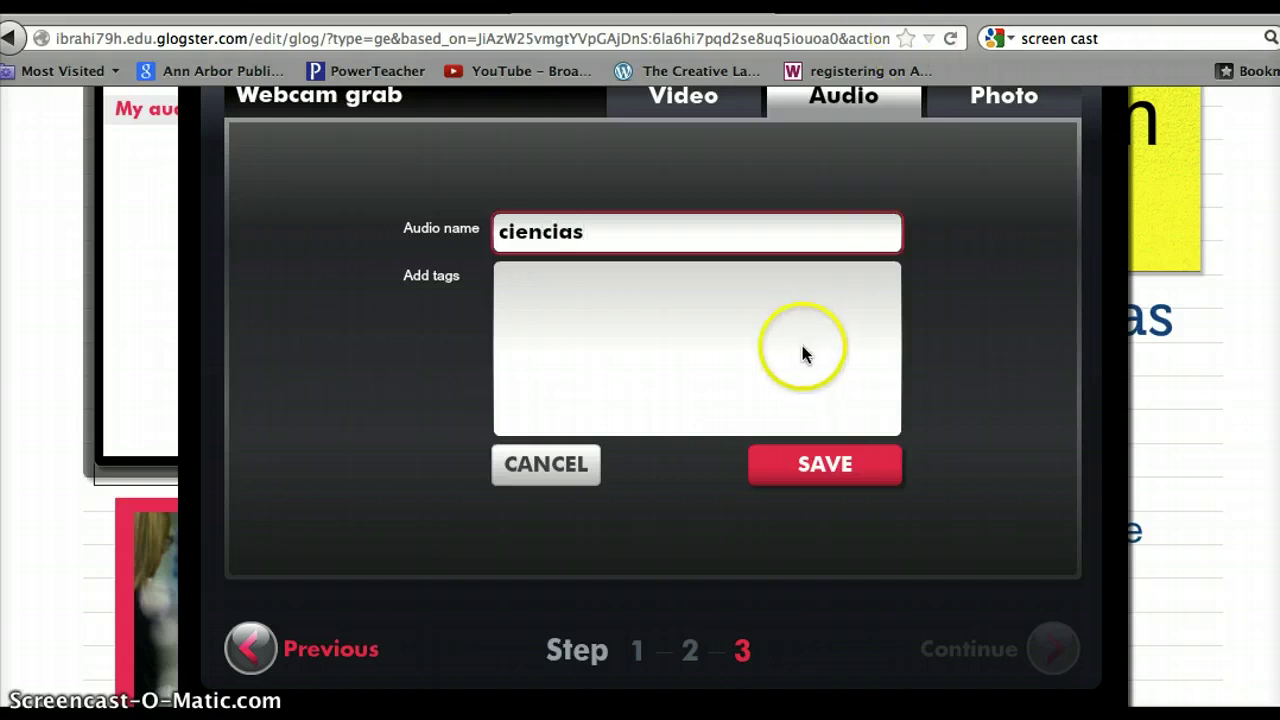
{"action": "left_click", "coordinate": [809, 475]}
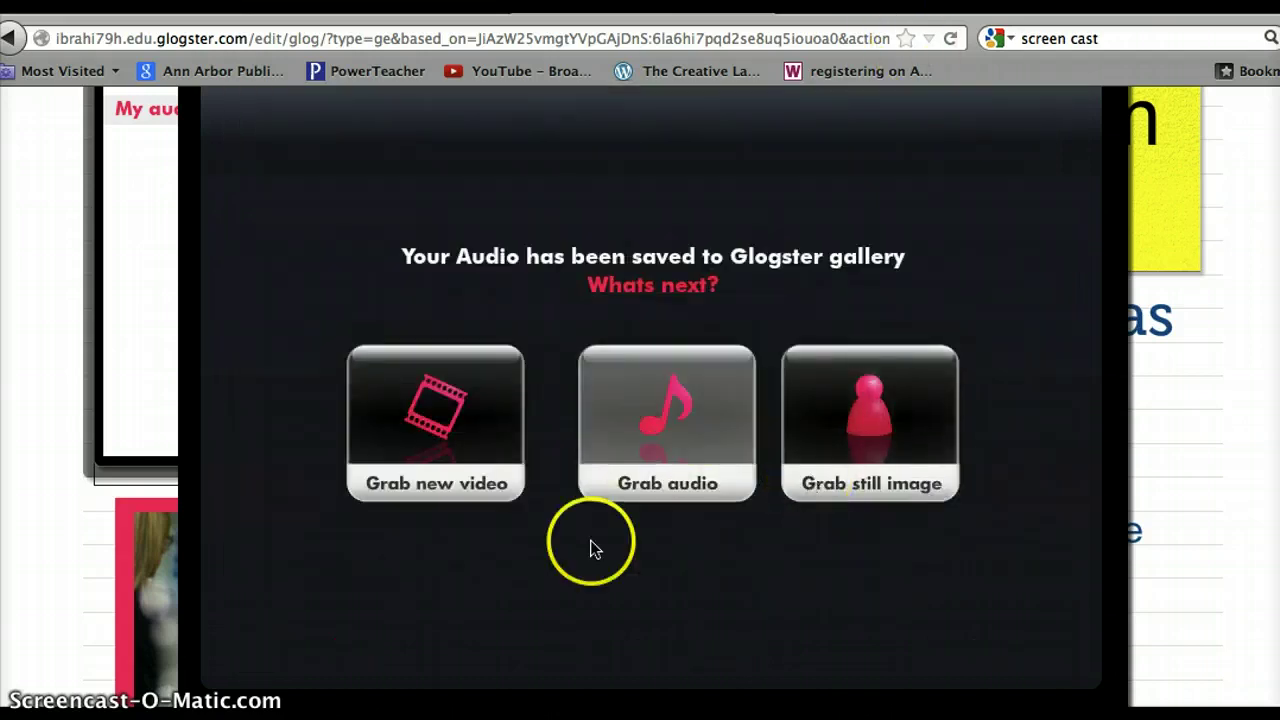
{"action": "scroll", "coordinate": [590, 540], "scroll_direction": "down", "scroll_amount": 3}
{"action": "scroll", "coordinate": [1014, 414], "scroll_direction": "up", "scroll_amount": 3}
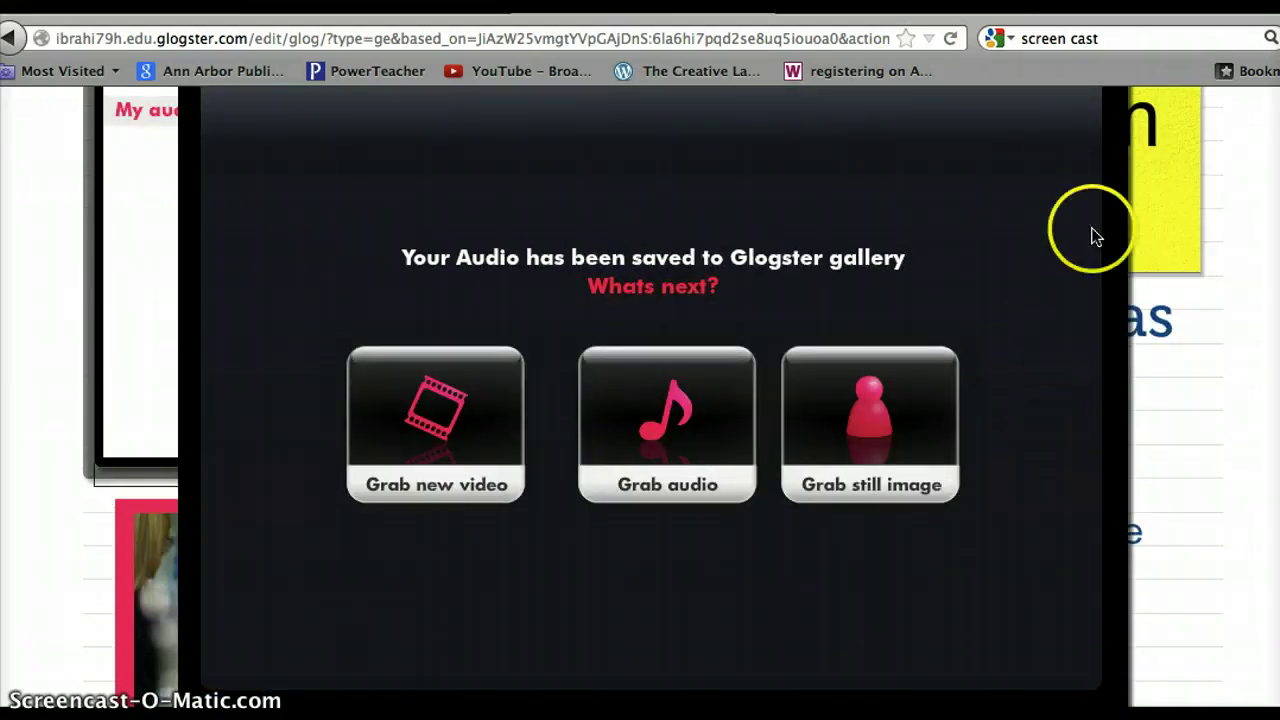
{"action": "scroll", "coordinate": [1096, 236], "scroll_direction": "up", "scroll_amount": 3}
{"action": "left_click", "coordinate": [1101, 189]}
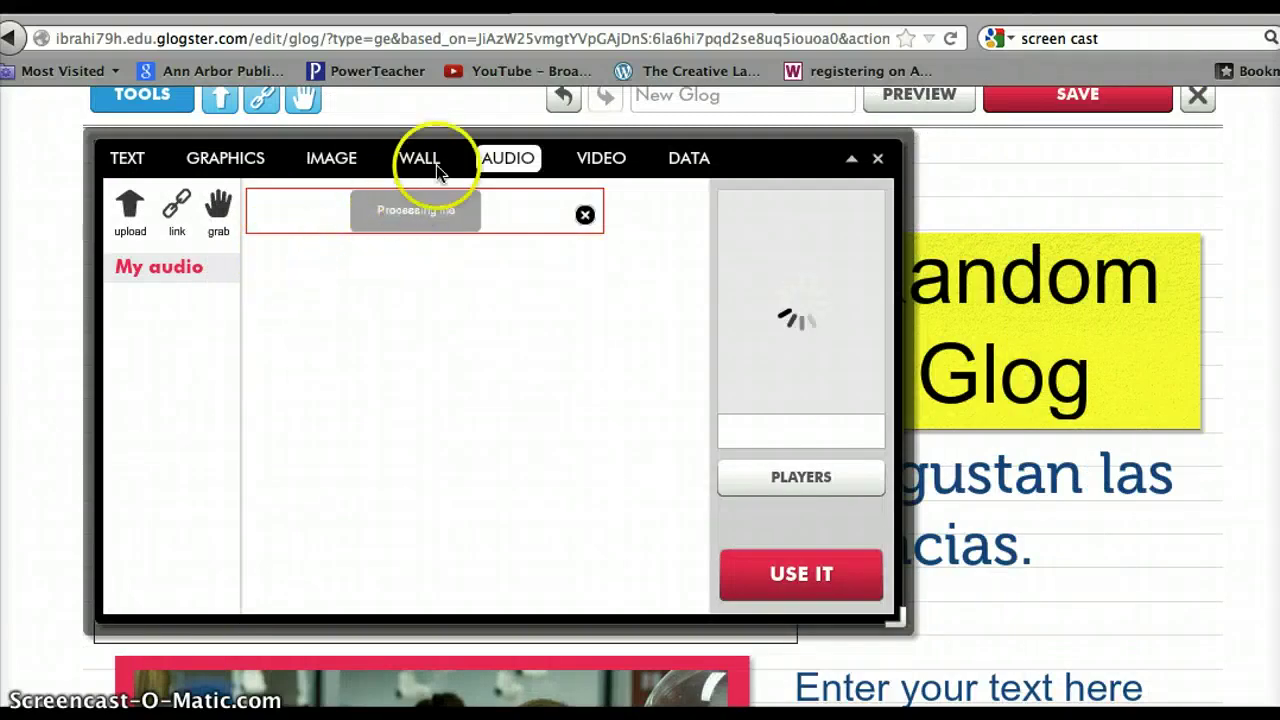
Step: Add the recorded video to the glog and drag it into the orange frame beside COOL VIDEO
{"action": "left_click", "coordinate": [591, 165]}
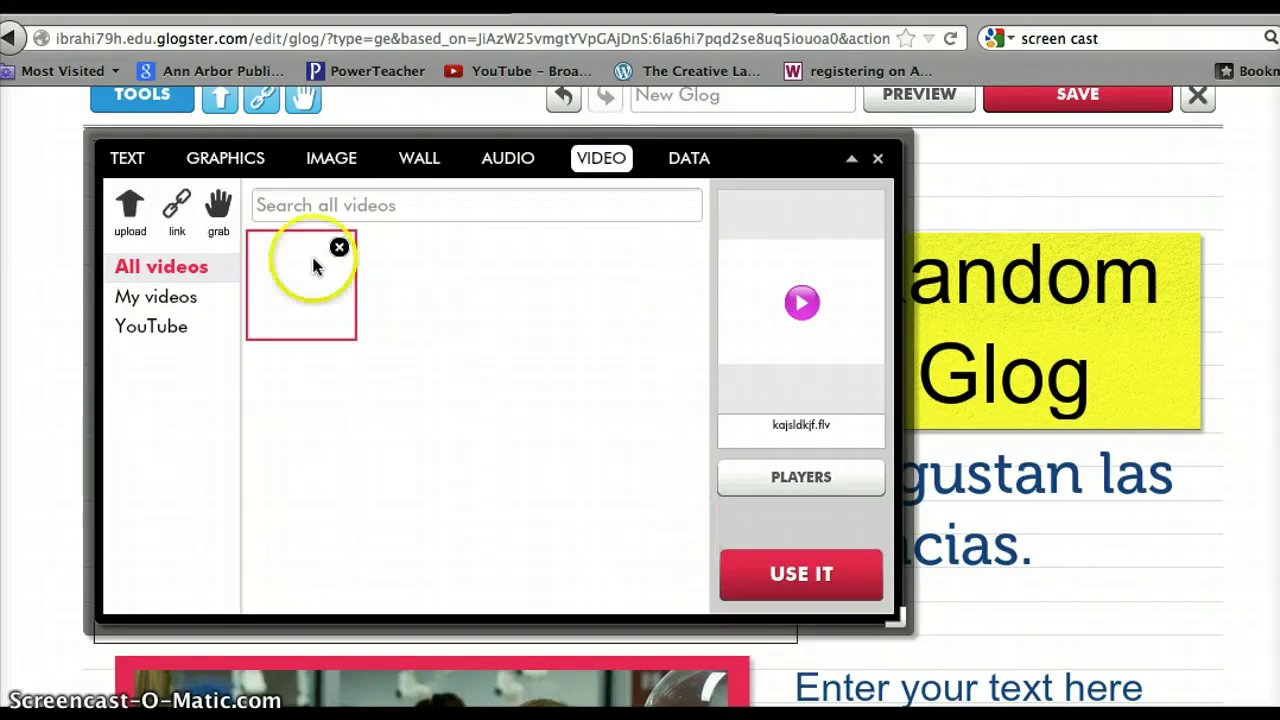
{"action": "left_click", "coordinate": [740, 573]}
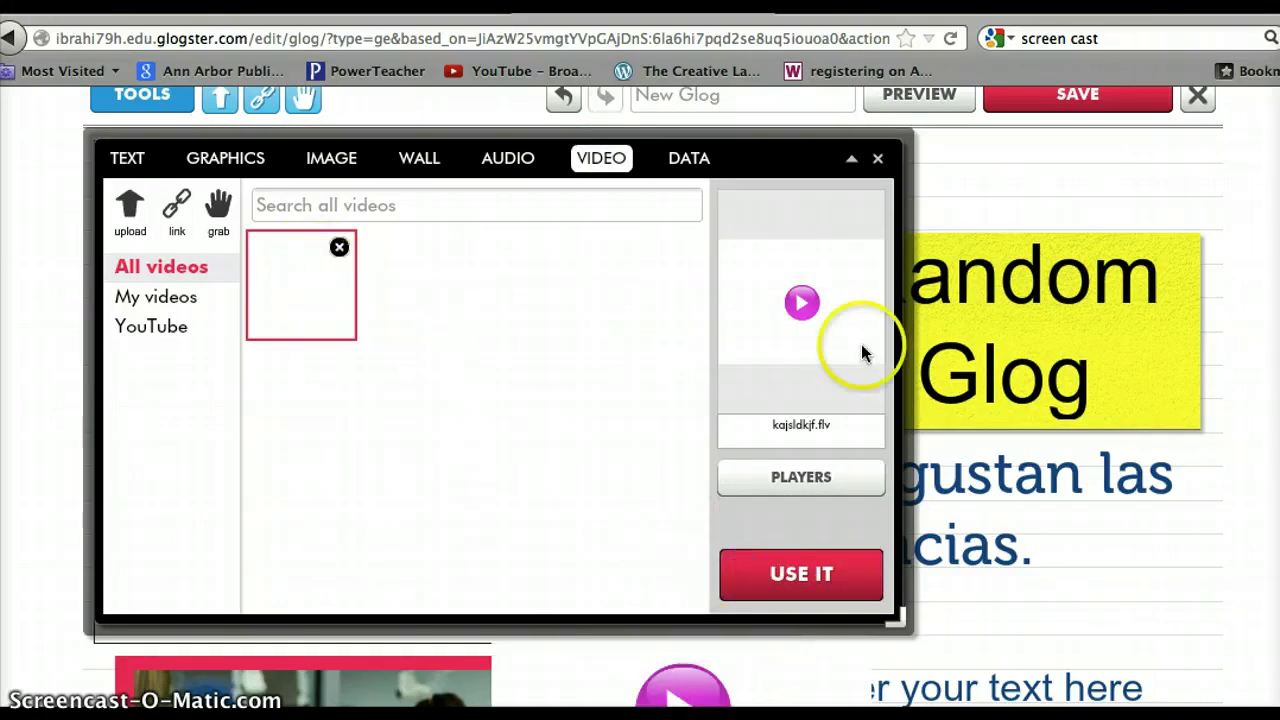
{"action": "left_click", "coordinate": [879, 163]}
{"action": "scroll", "coordinate": [616, 420], "scroll_direction": "down", "scroll_amount": 5}
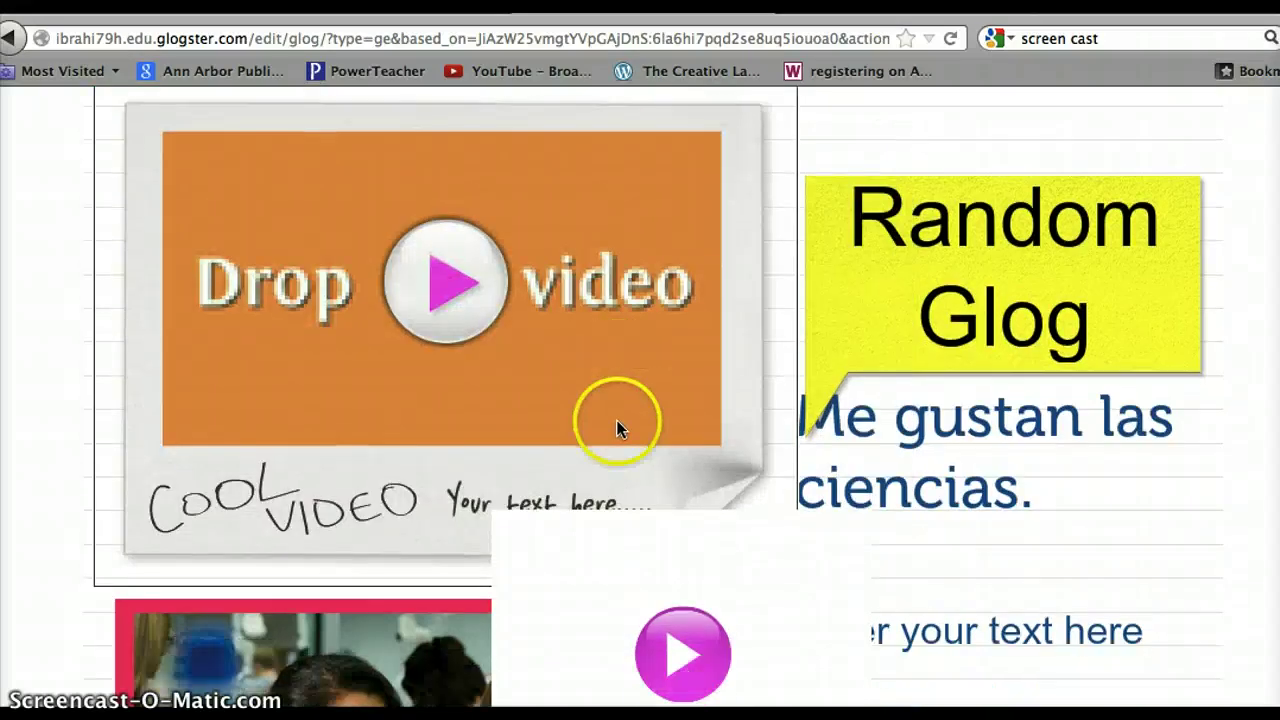
{"action": "left_click", "coordinate": [539, 333]}
{"action": "left_click_drag", "start_coordinate": [539, 333], "coordinate": [626, 163]}
{"action": "scroll", "coordinate": [702, 195], "scroll_direction": "up", "scroll_amount": 5}
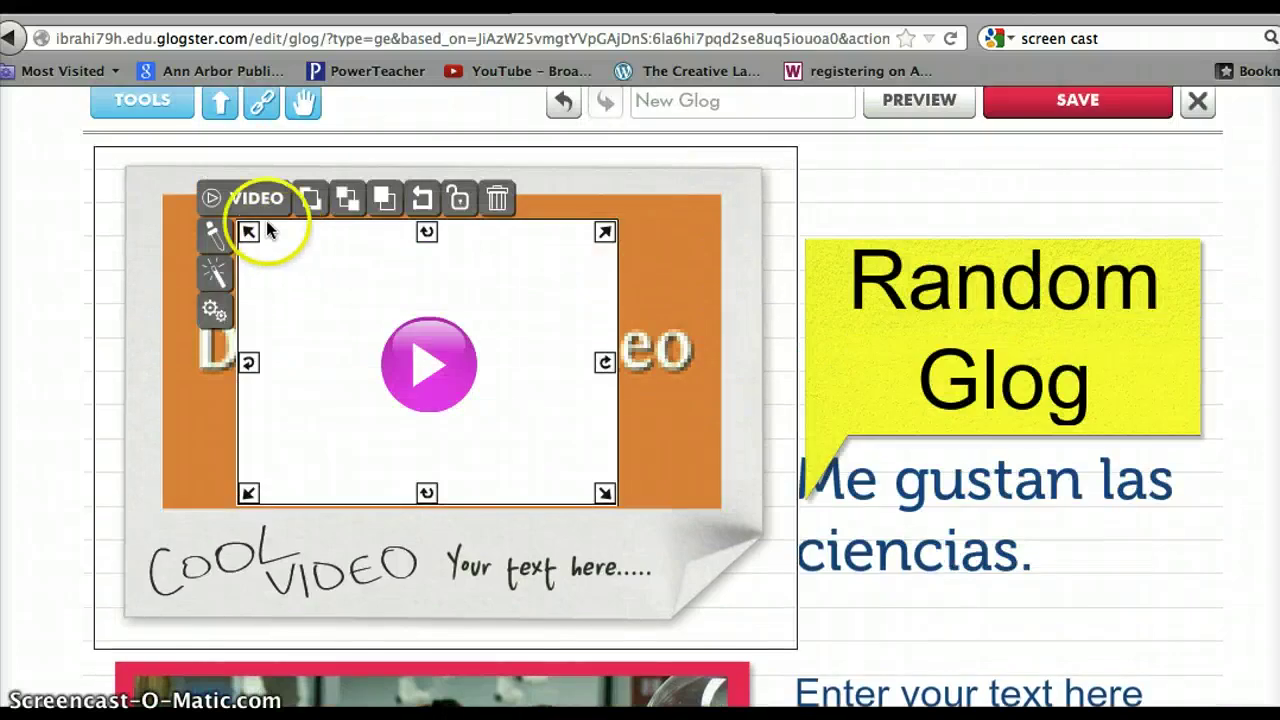
Step: Give the video the US flag player skin
{"action": "left_click", "coordinate": [255, 200]}
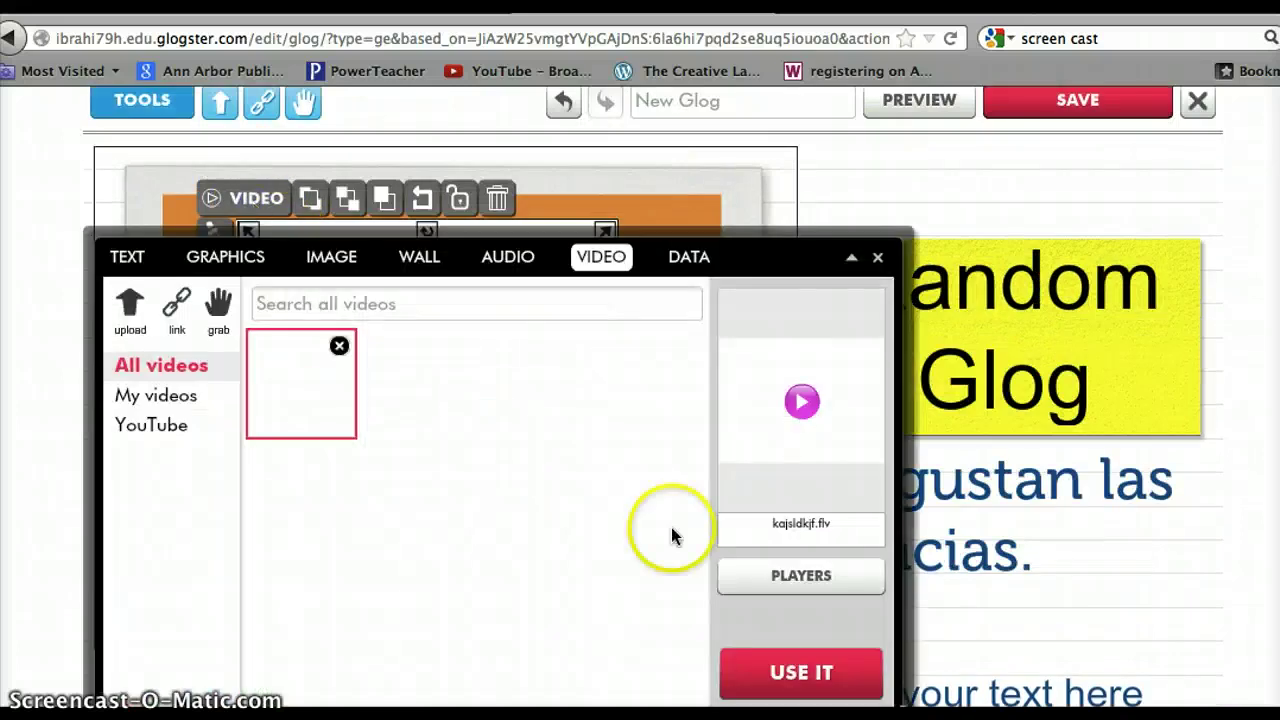
{"action": "left_click", "coordinate": [750, 575]}
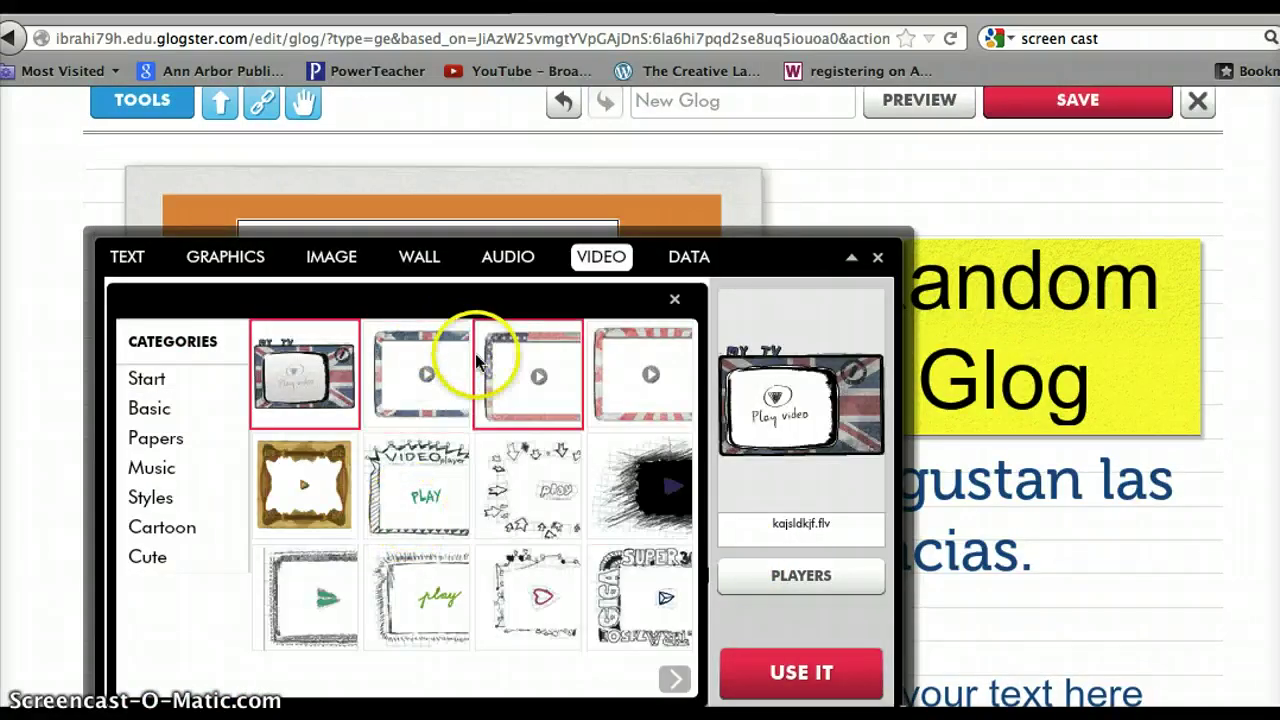
{"action": "left_click", "coordinate": [485, 365]}
{"action": "left_click", "coordinate": [815, 672]}
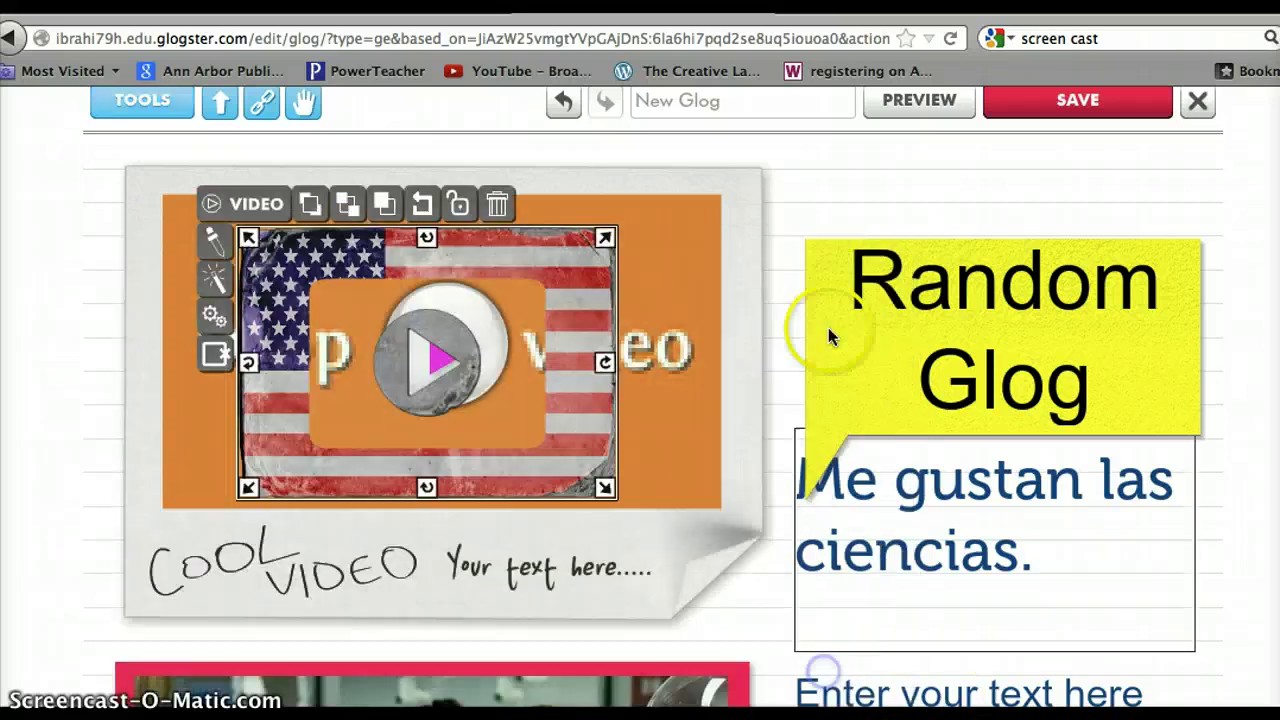
{"action": "scroll", "coordinate": [791, 329], "scroll_direction": "down", "scroll_amount": 3}
{"action": "scroll", "coordinate": [791, 329], "scroll_direction": "up", "scroll_amount": 4}
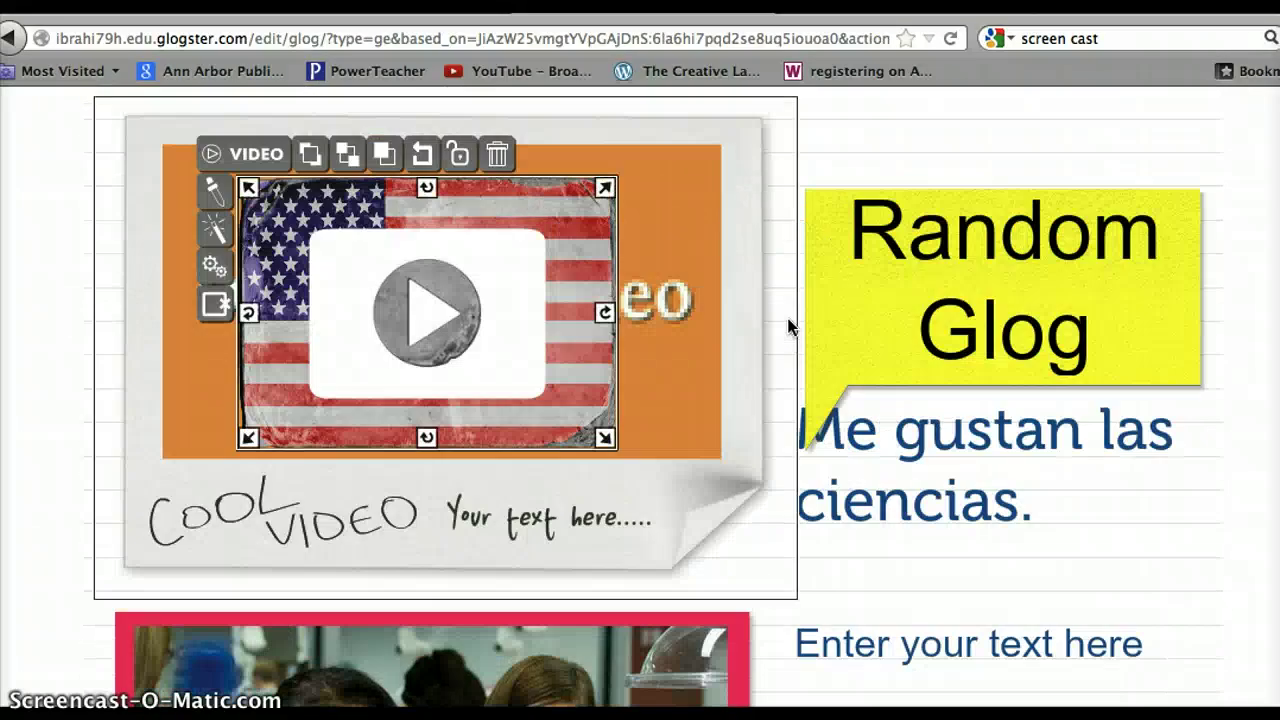
{"action": "left_click", "coordinate": [894, 287]}
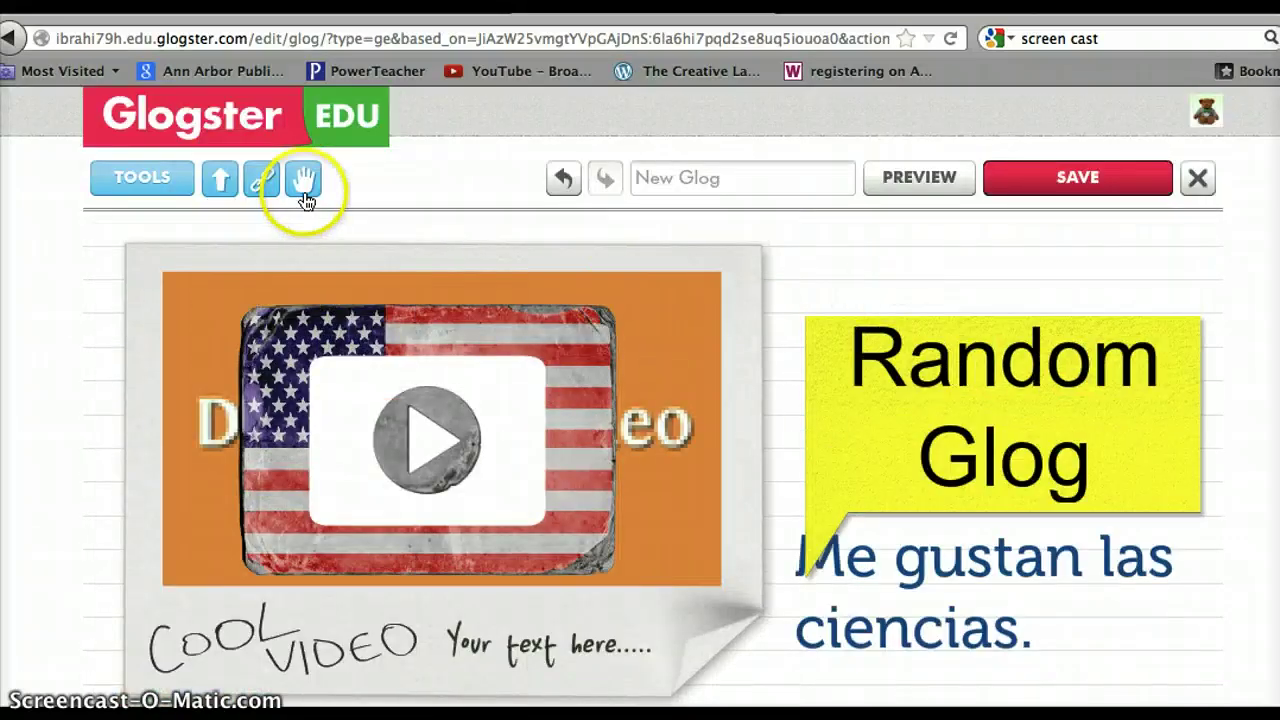
Step: Add the ciencias audio clip using the Basic pink play-button player
{"action": "left_click", "coordinate": [145, 184]}
{"action": "left_click", "coordinate": [595, 241]}
{"action": "left_click", "coordinate": [510, 243]}
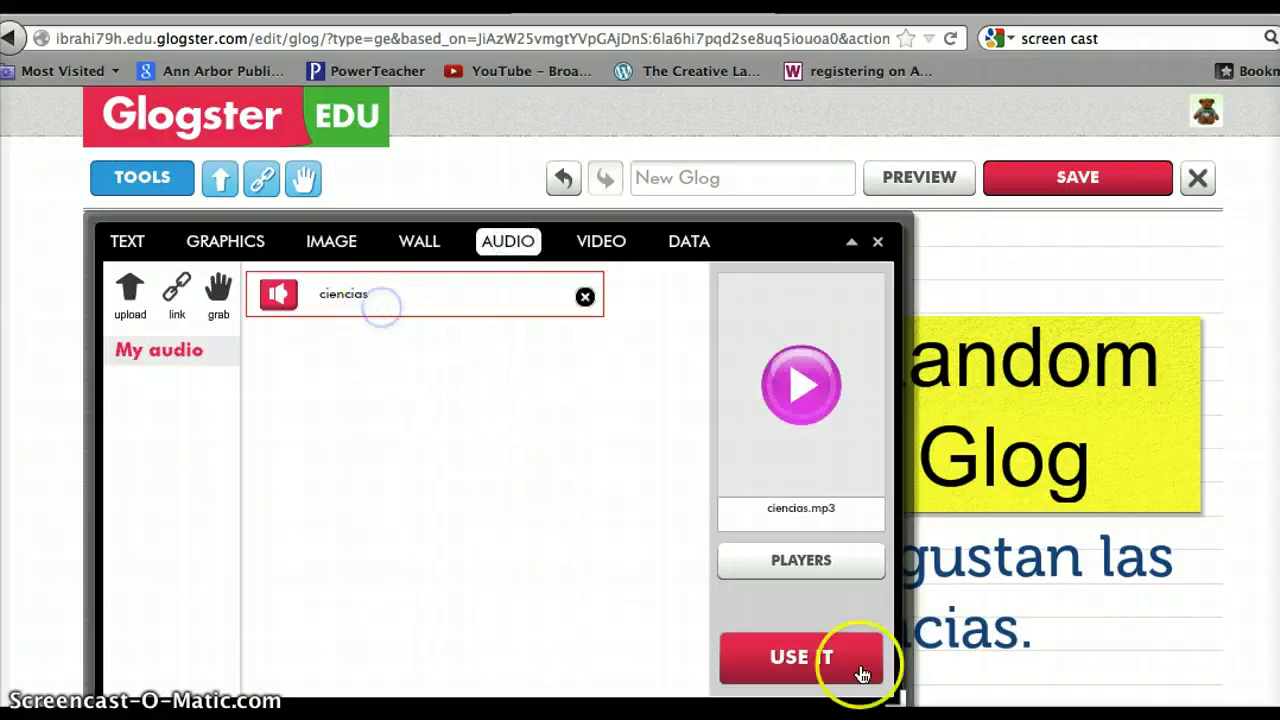
{"action": "left_click", "coordinate": [795, 655]}
{"action": "left_click", "coordinate": [798, 563]}
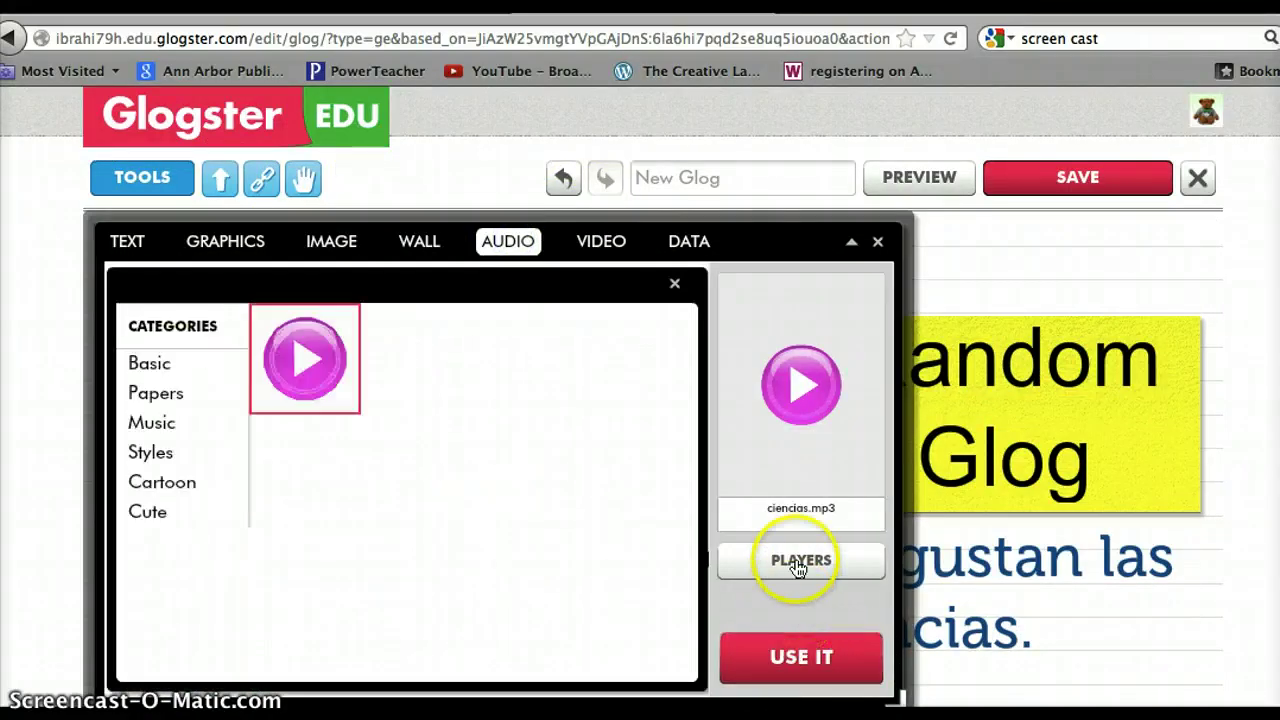
{"action": "left_click", "coordinate": [160, 454]}
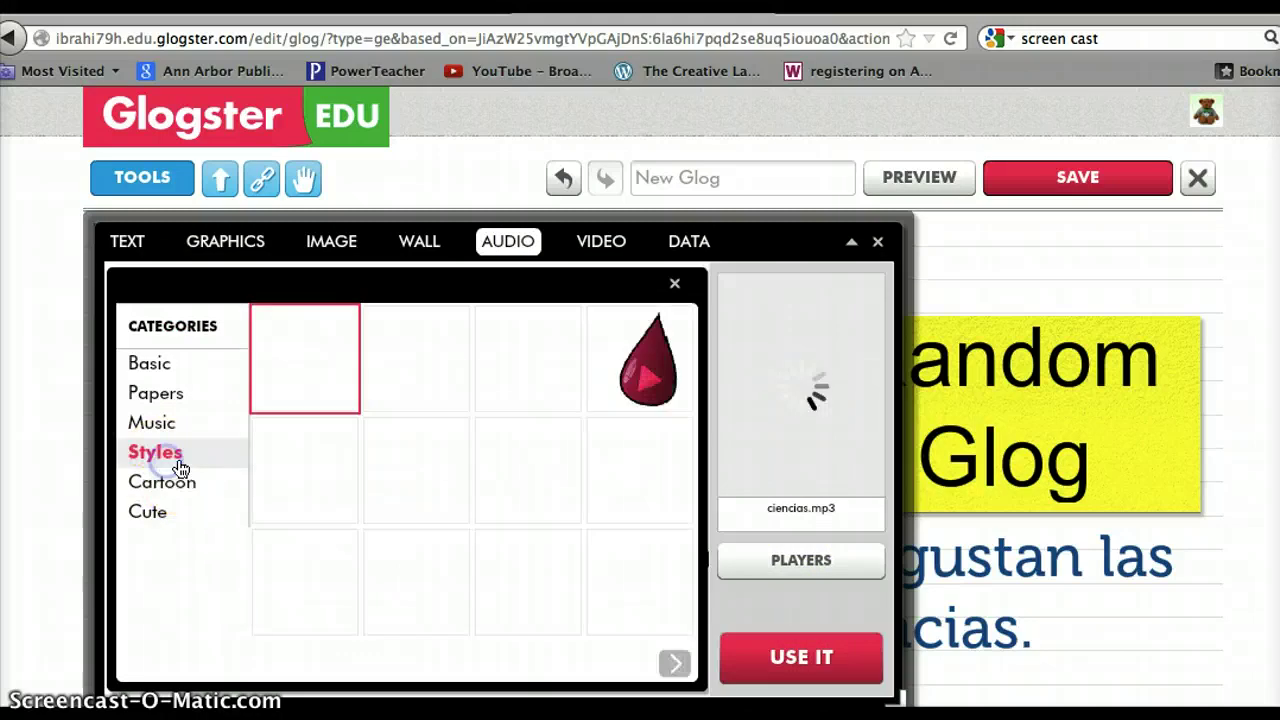
{"action": "left_click", "coordinate": [171, 365]}
{"action": "left_click", "coordinate": [823, 657]}
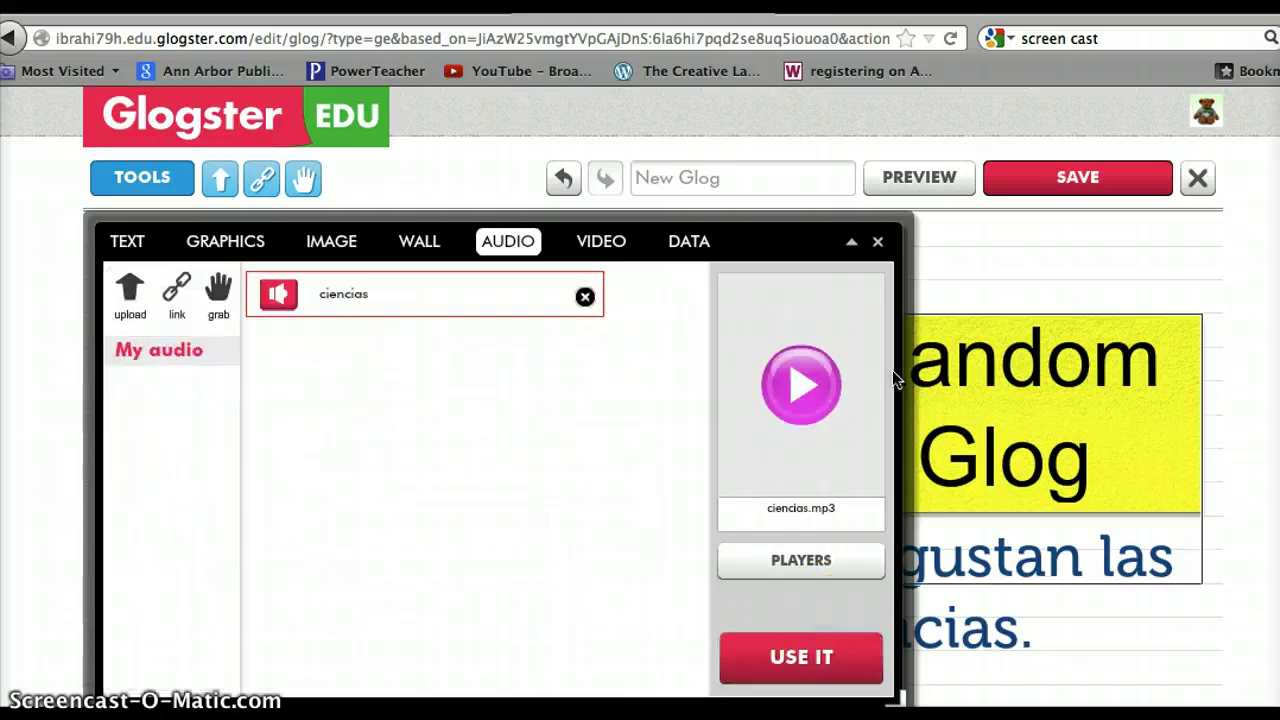
Step: Drag the pink play button onto the 'Me gustan las ciencias.' sentence
{"action": "left_click", "coordinate": [878, 243]}
{"action": "scroll", "coordinate": [987, 271], "scroll_direction": "down", "scroll_amount": 5}
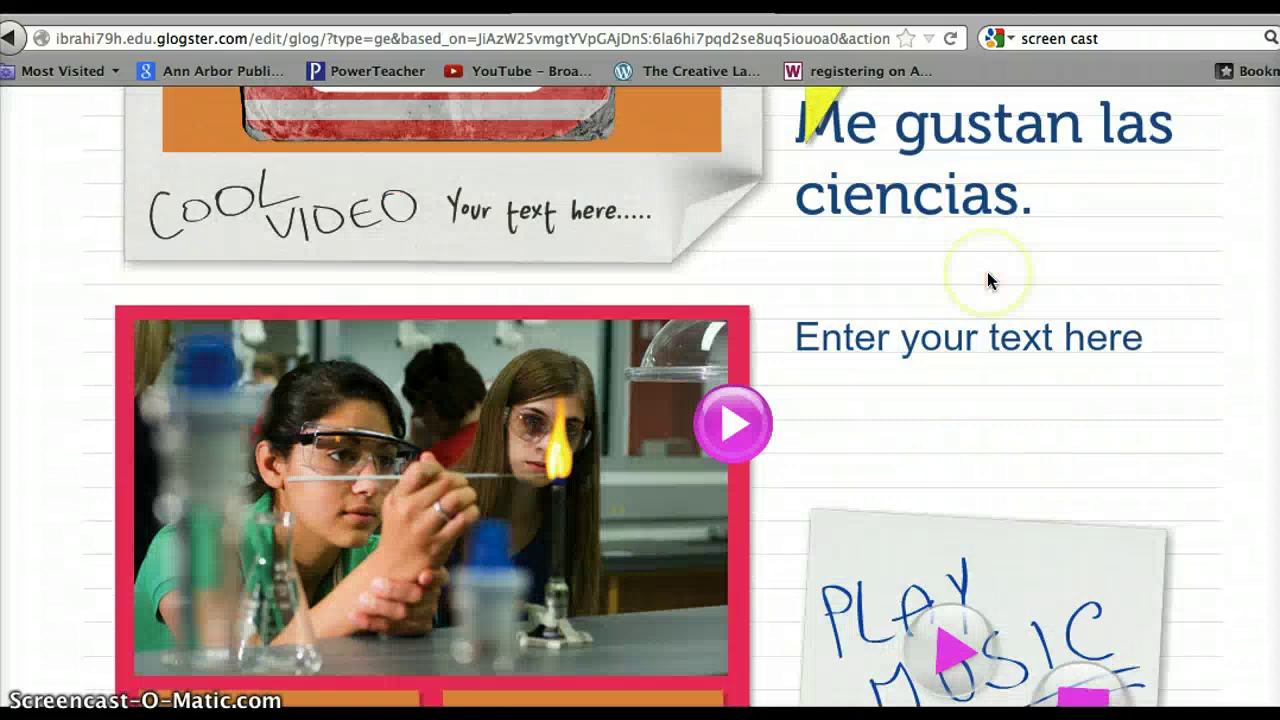
{"action": "scroll", "coordinate": [796, 317], "scroll_direction": "down", "scroll_amount": 2}
{"action": "left_click_drag", "start_coordinate": [748, 245], "coordinate": [1008, 244]}
{"action": "scroll", "coordinate": [1008, 244], "scroll_direction": "up", "scroll_amount": 2}
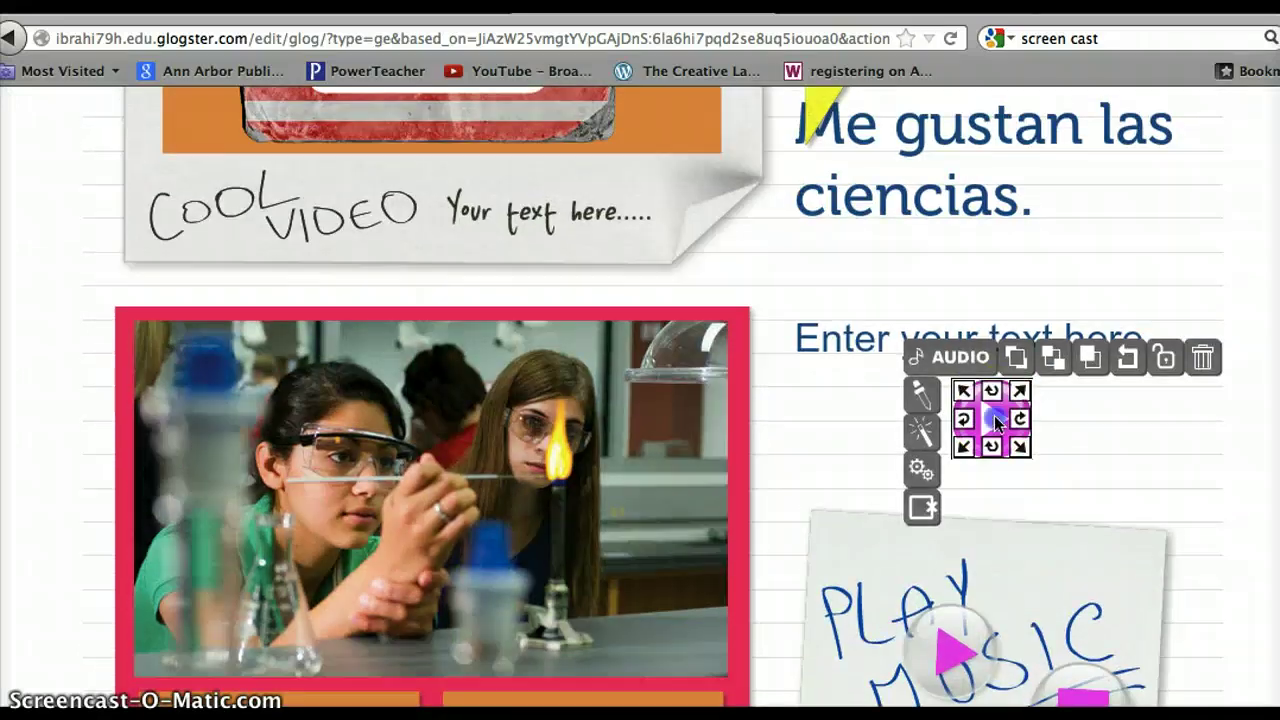
{"action": "left_click_drag", "start_coordinate": [995, 405], "coordinate": [1024, 190]}
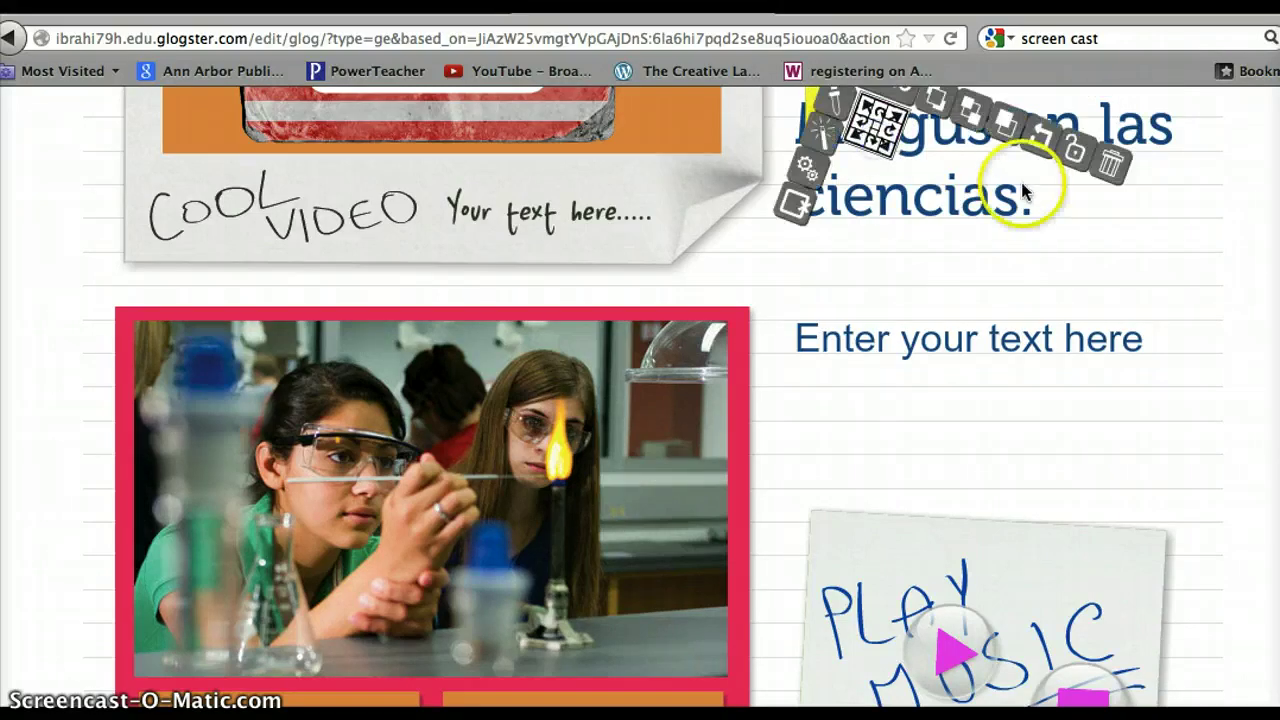
{"action": "scroll", "coordinate": [1094, 409], "scroll_direction": "up", "scroll_amount": 5}
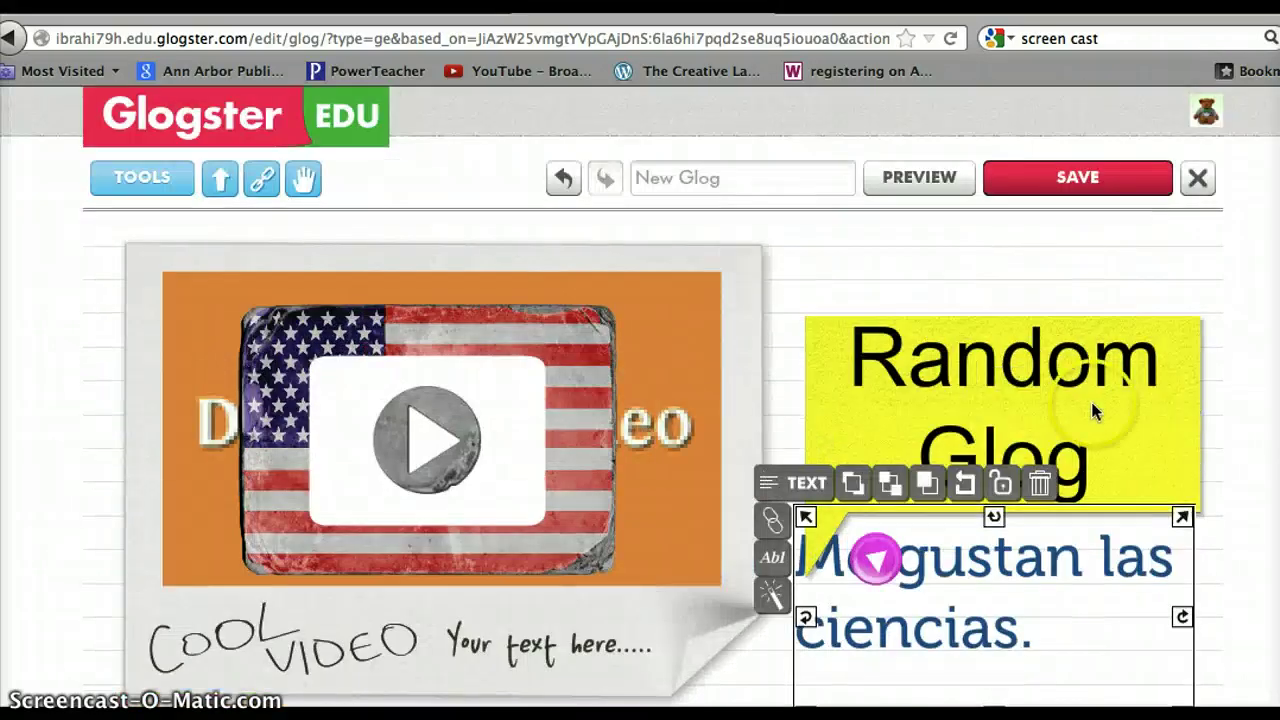
Step: Replace 'New Glog' with the student's name plus 'Ch. 1 Presentational' and save
{"action": "left_click", "coordinate": [1056, 196]}
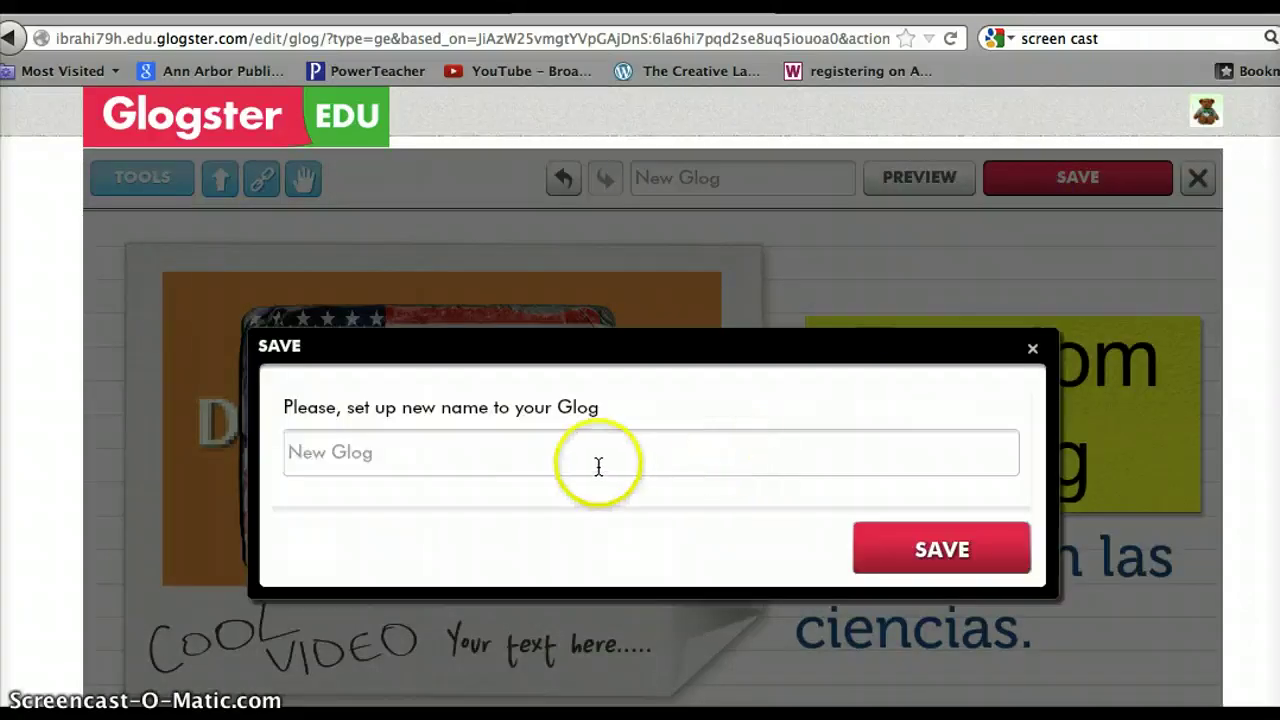
{"action": "left_click", "coordinate": [598, 466]}
{"action": "key", "text": "BackSpace"}
{"action": "key", "text": "BackSpace"}
{"action": "key", "text": "BackSpace"}
{"action": "key", "text": "BackSpace"}
{"action": "key", "text": "BackSpace"}
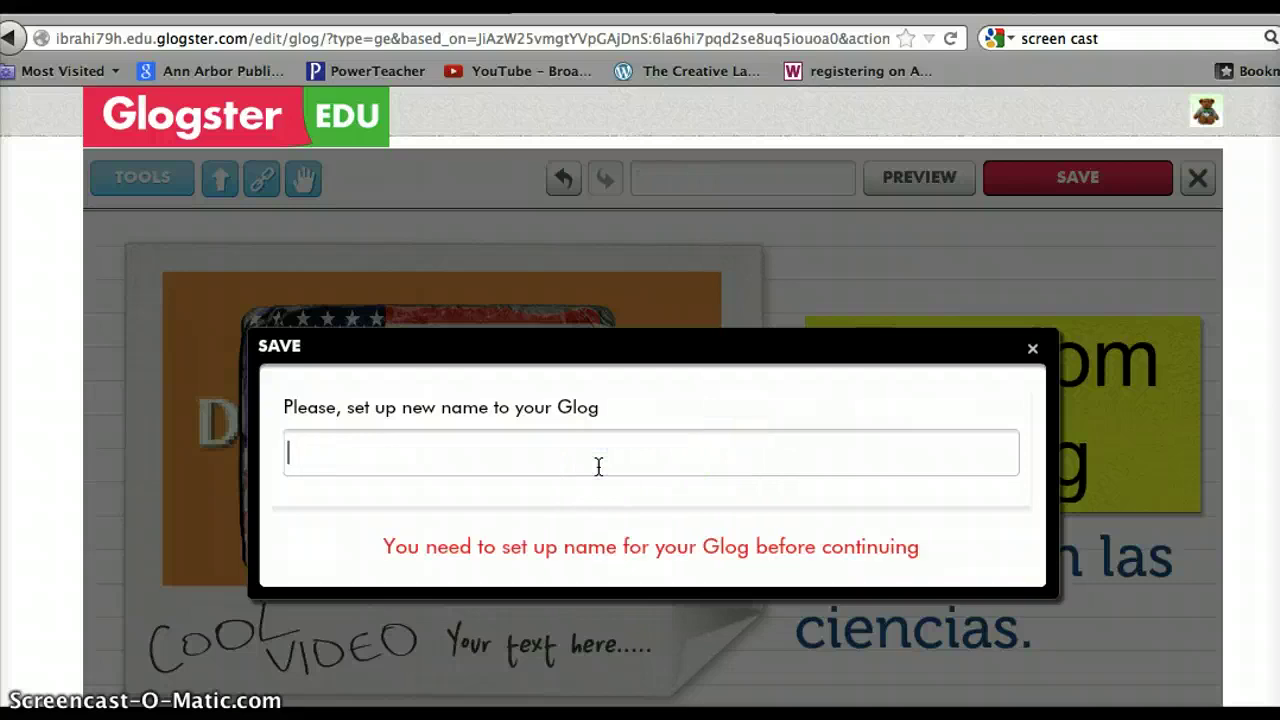
{"action": "type", "text": "S"}
{"action": "key", "text": "BackSpace"}
{"action": "type", "text": "A"}
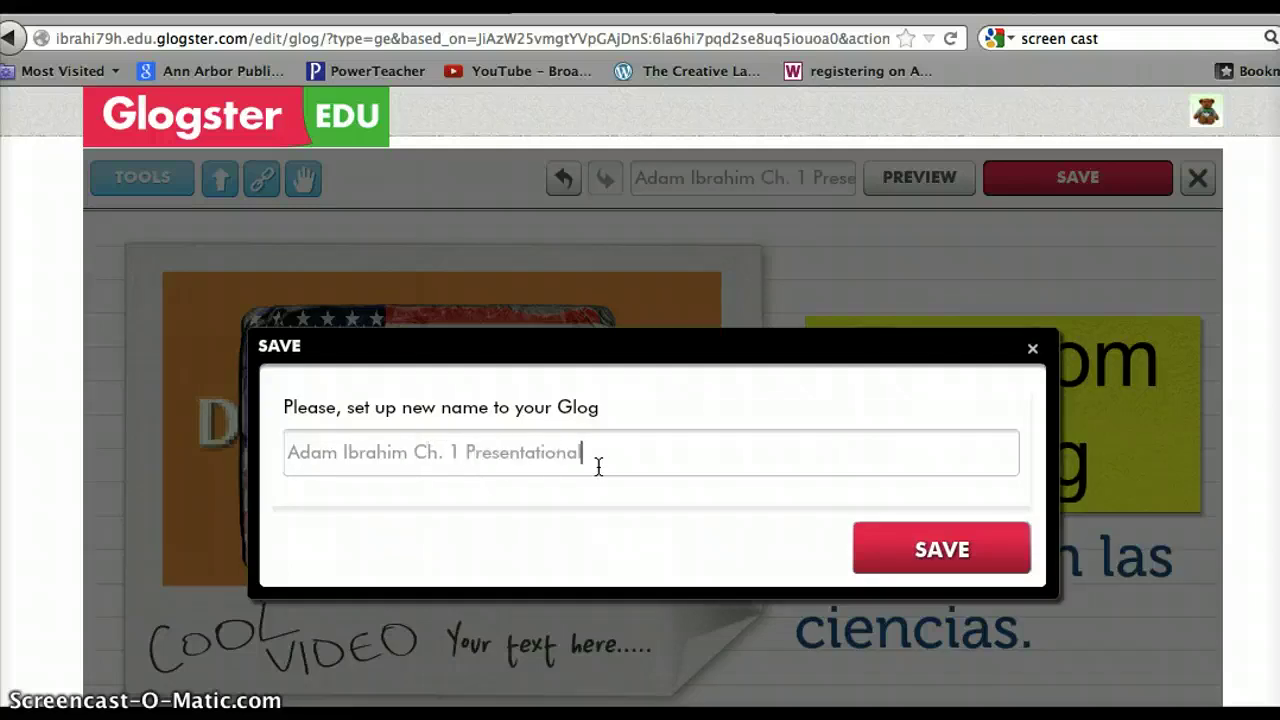
{"action": "left_click", "coordinate": [908, 540]}
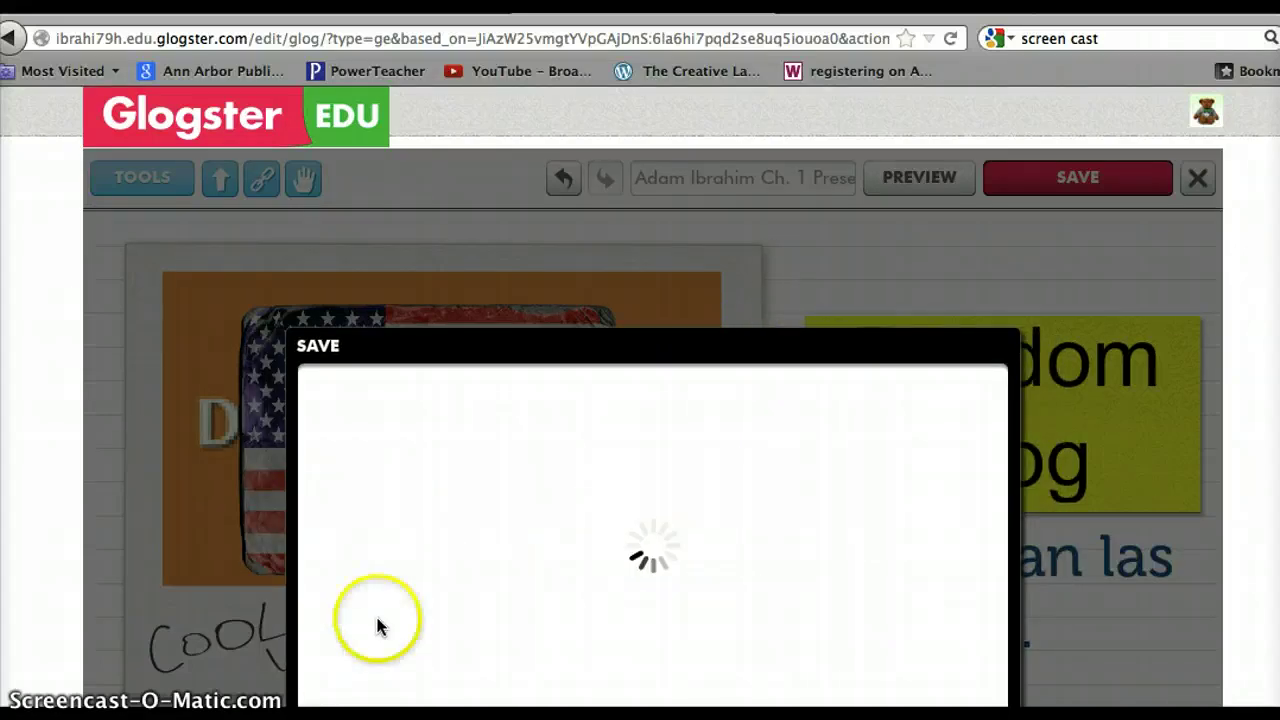
{"action": "scroll", "coordinate": [586, 537], "scroll_direction": "down", "scroll_amount": 2}
Step: File the glog under World Languages > Spanish, grade 8, finish saving, and view it
{"action": "scroll", "coordinate": [586, 543], "scroll_direction": "down", "scroll_amount": 2}
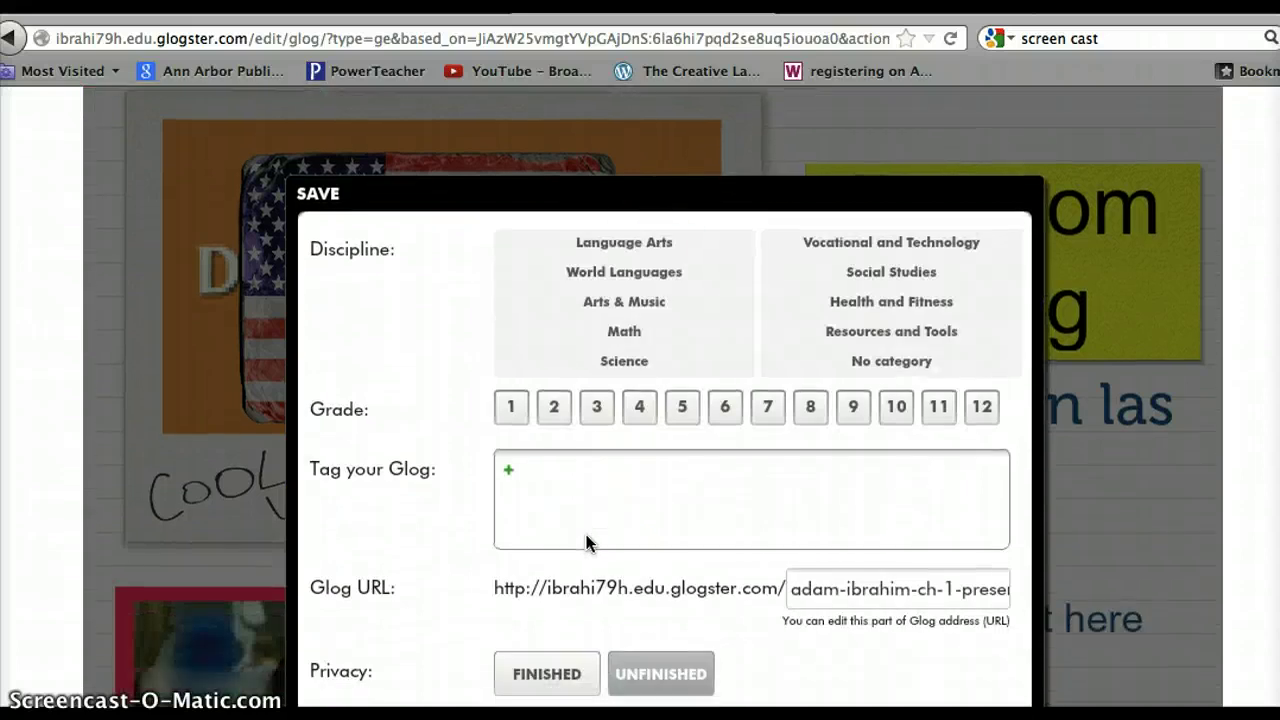
{"action": "left_click", "coordinate": [631, 282]}
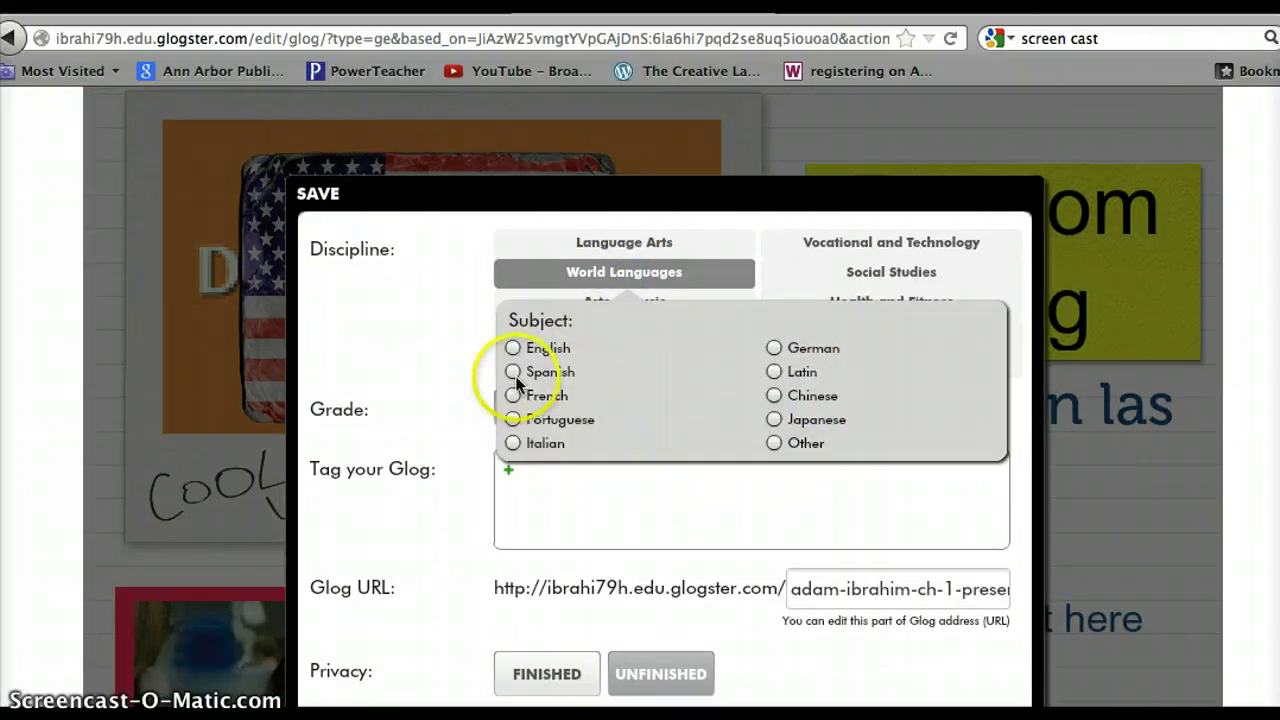
{"action": "left_click", "coordinate": [516, 372]}
{"action": "left_click", "coordinate": [810, 406]}
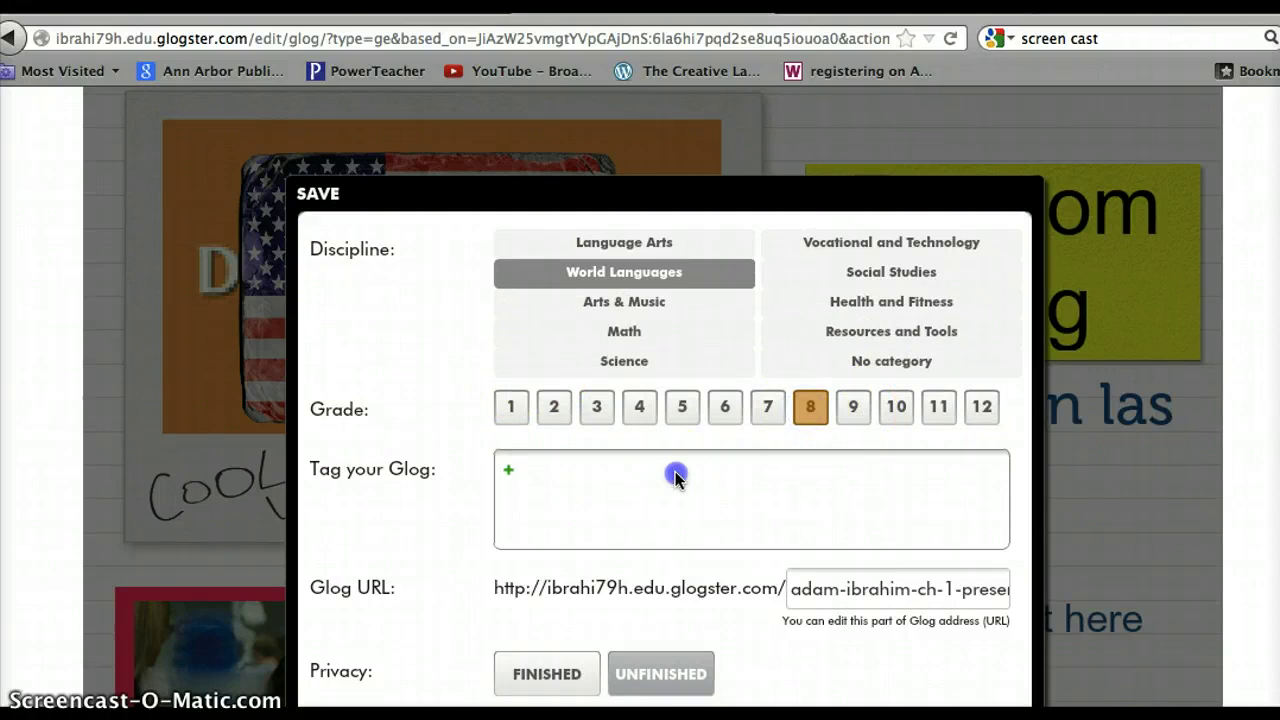
{"action": "scroll", "coordinate": [757, 470], "scroll_direction": "down", "scroll_amount": 5}
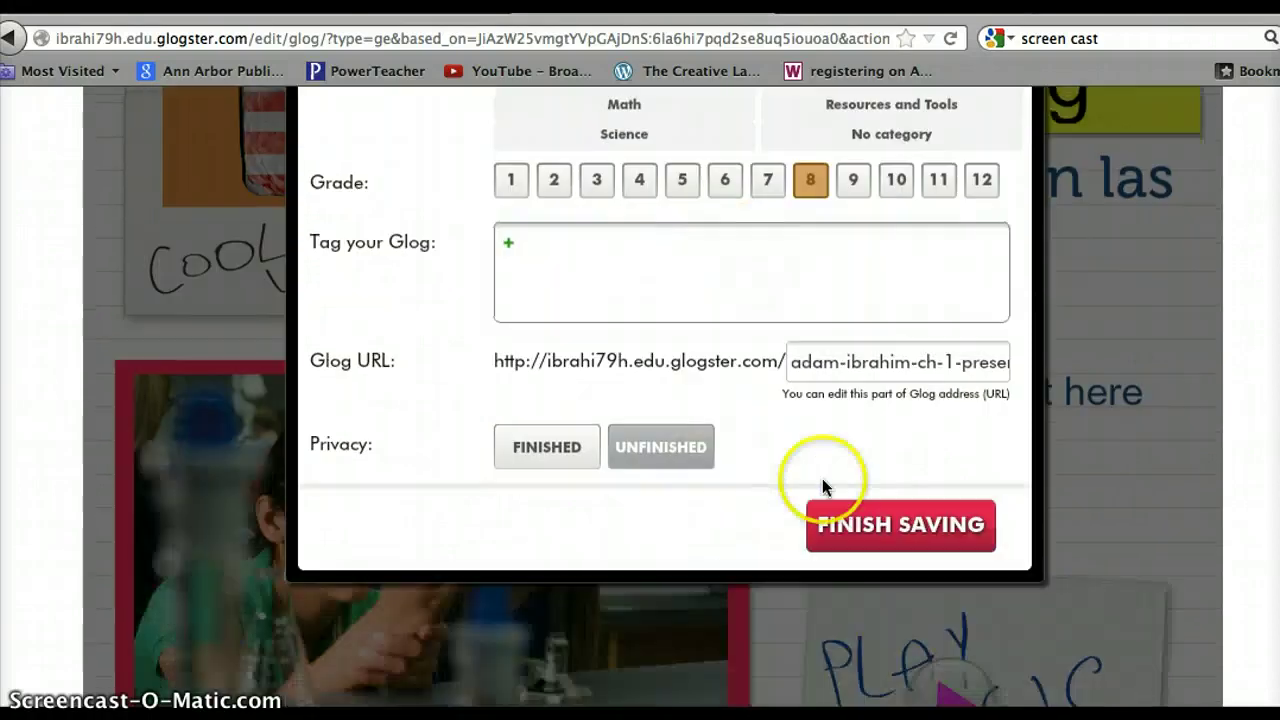
{"action": "left_click", "coordinate": [900, 527]}
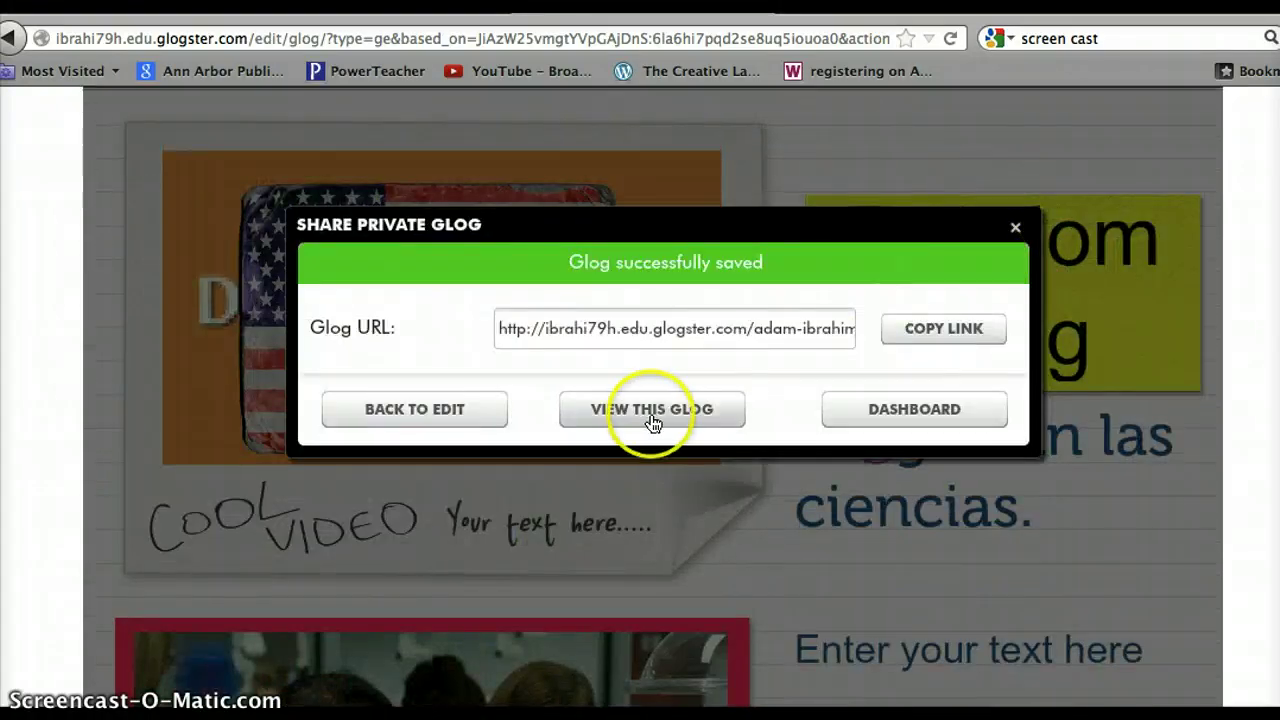
{"action": "left_click", "coordinate": [655, 411]}
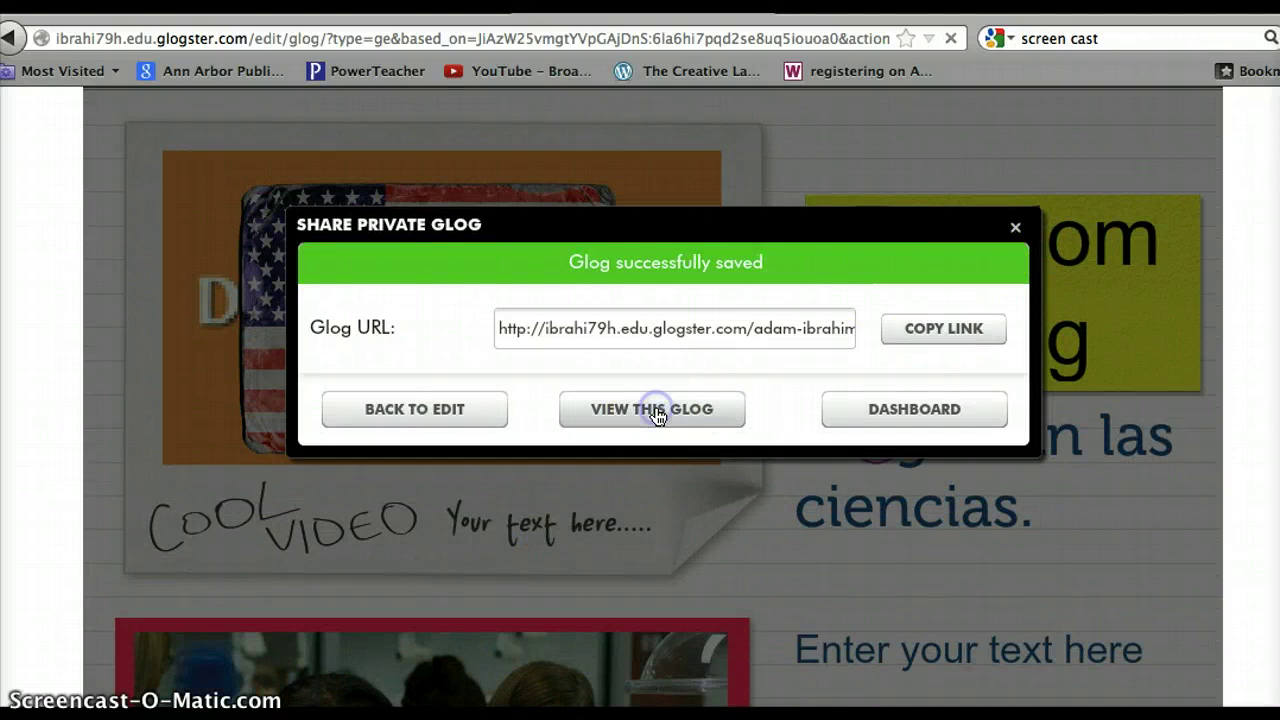